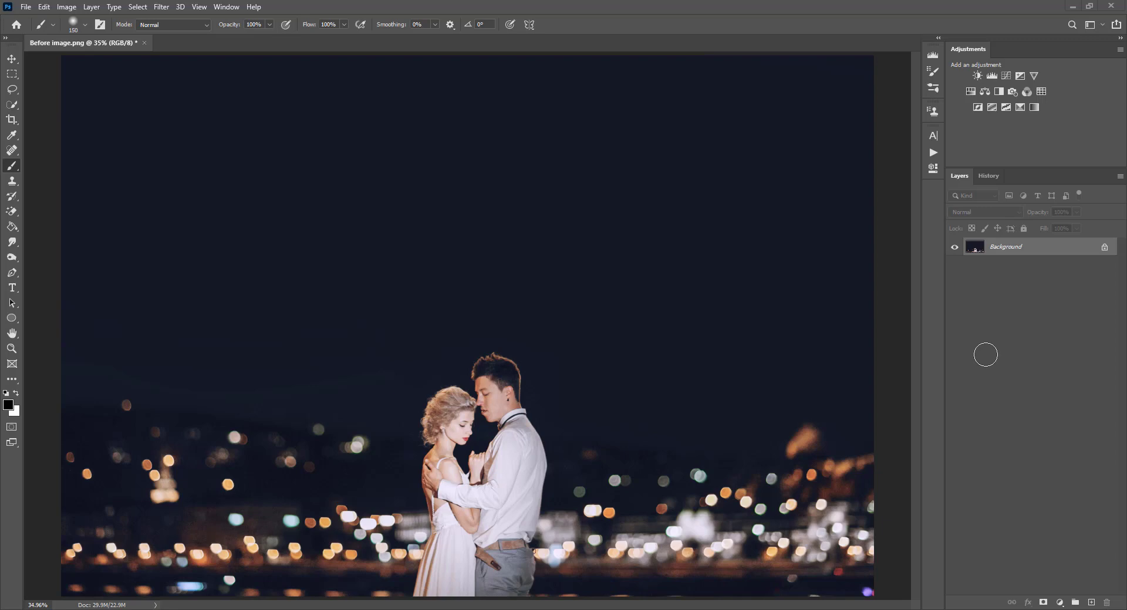
# - Show the actions list and check its command for loading an action set
pyautogui.click(933, 153)
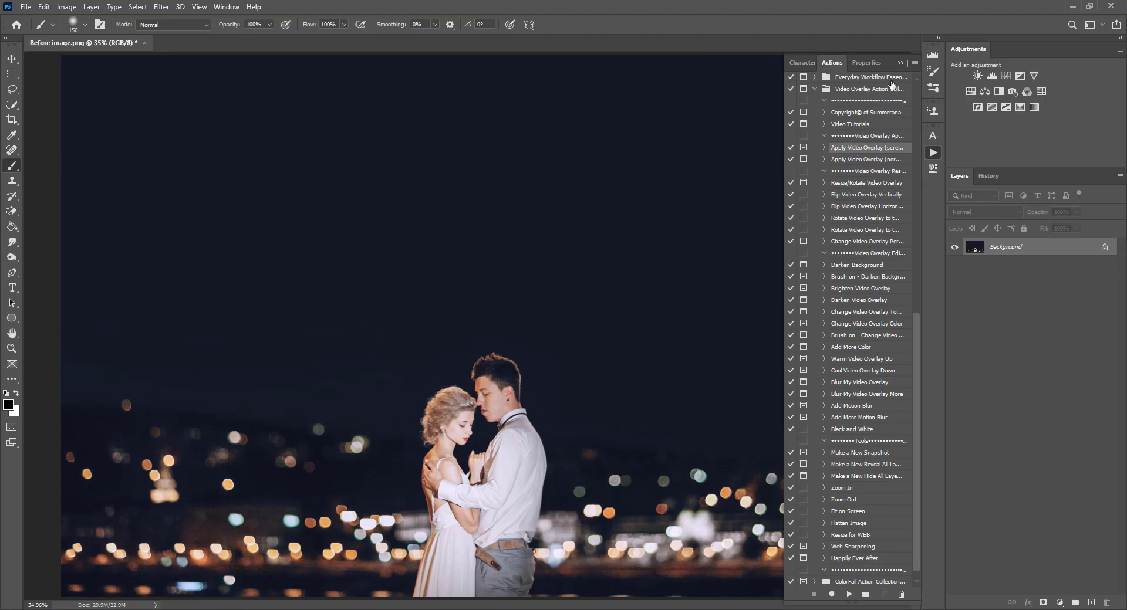
pyautogui.click(914, 63)
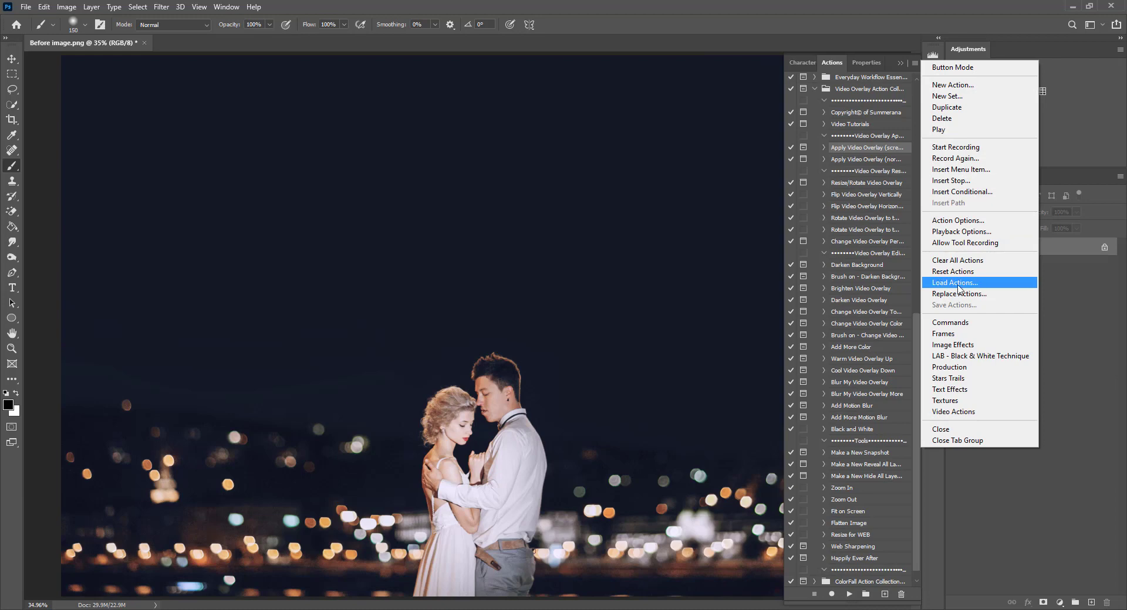
pyautogui.click(1071, 301)
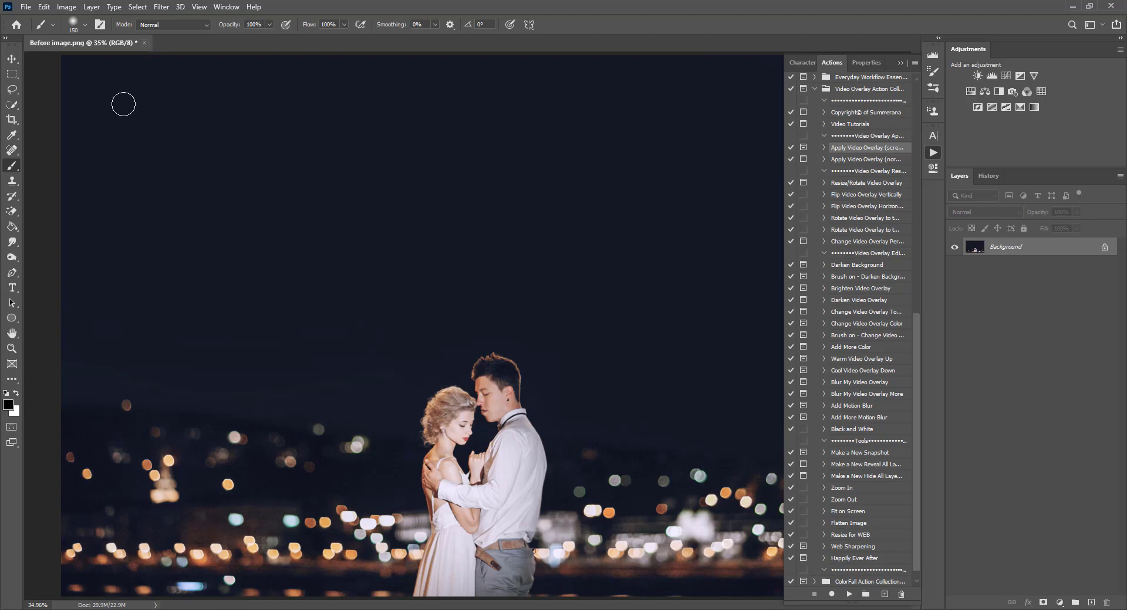
# - Run the Apply Video Overlay (screen mode) action from the Video Overlay Action Collection and continue to choosing the overlay file
pyautogui.click(11, 59)
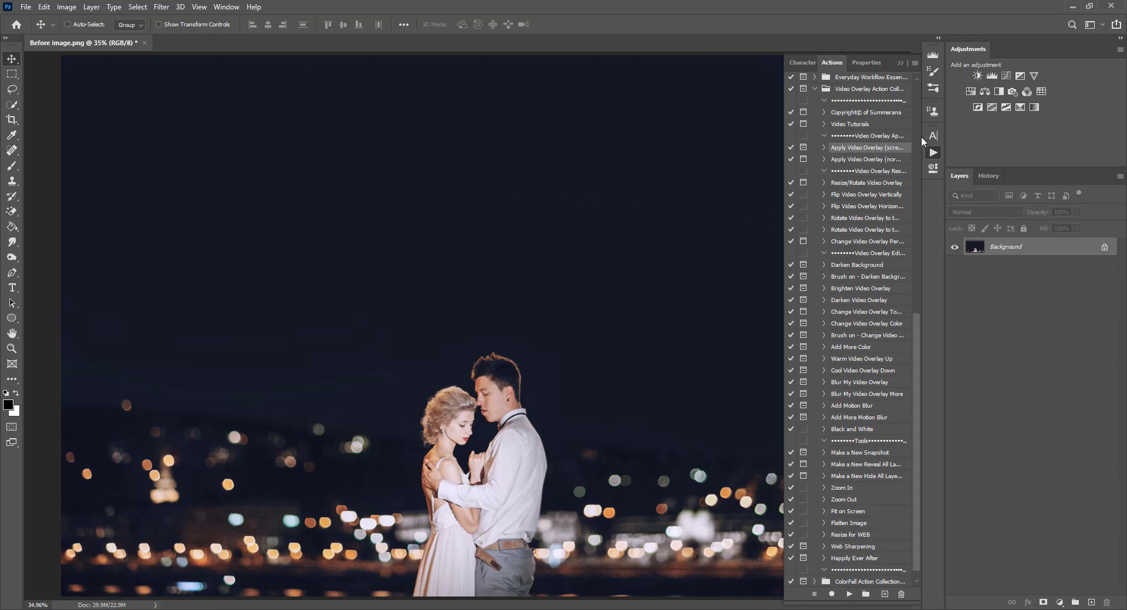
pyautogui.moveTo(784, 235); pyautogui.dragTo(737, 231)
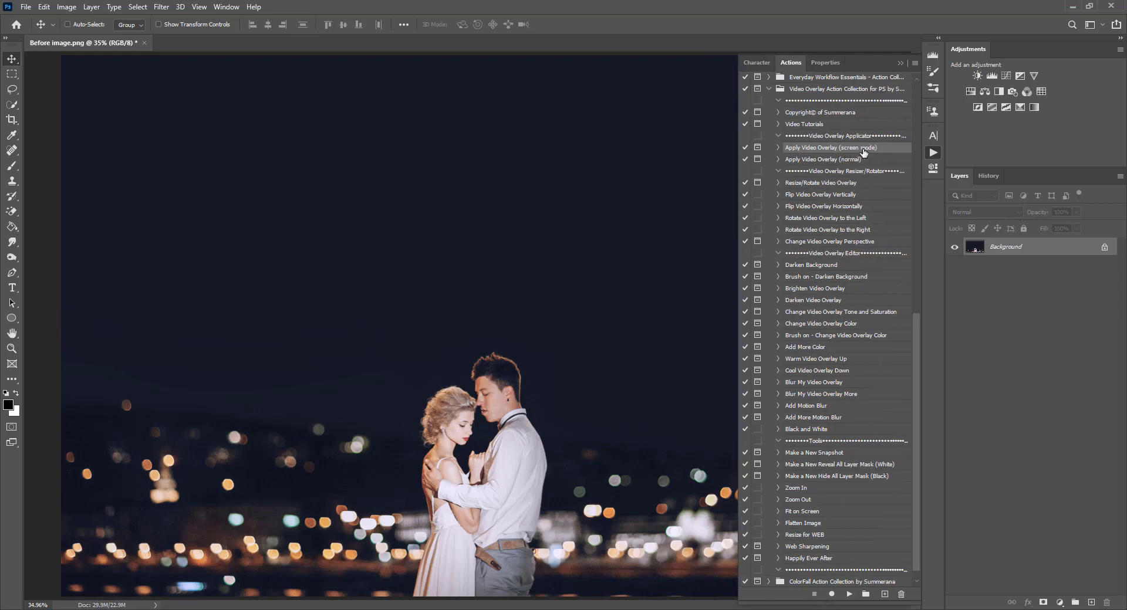
pyautogui.click(844, 161)
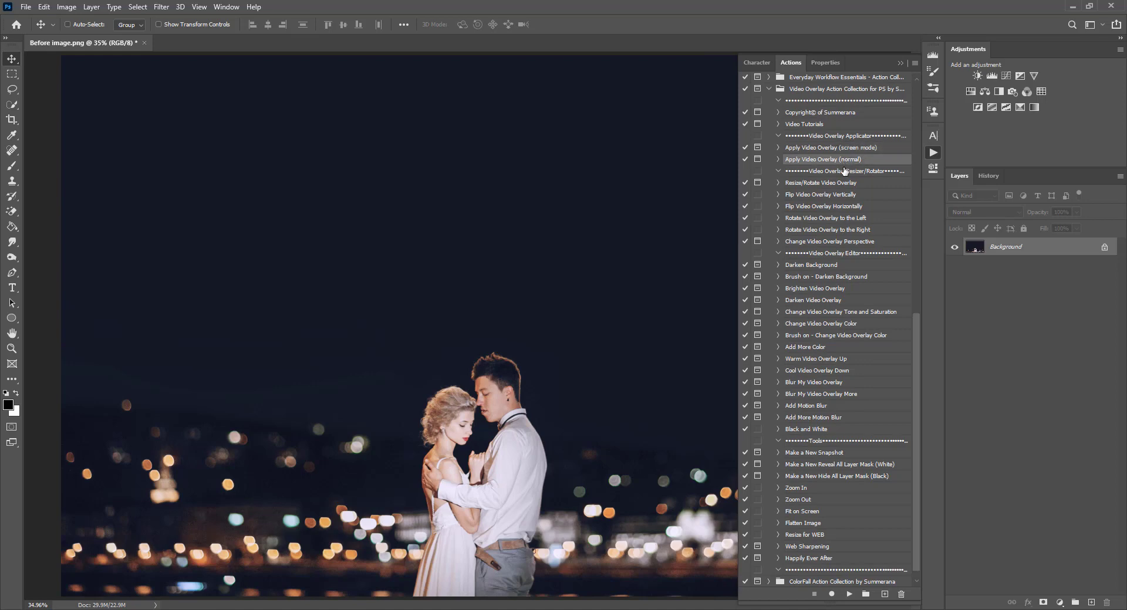
pyautogui.click(851, 148)
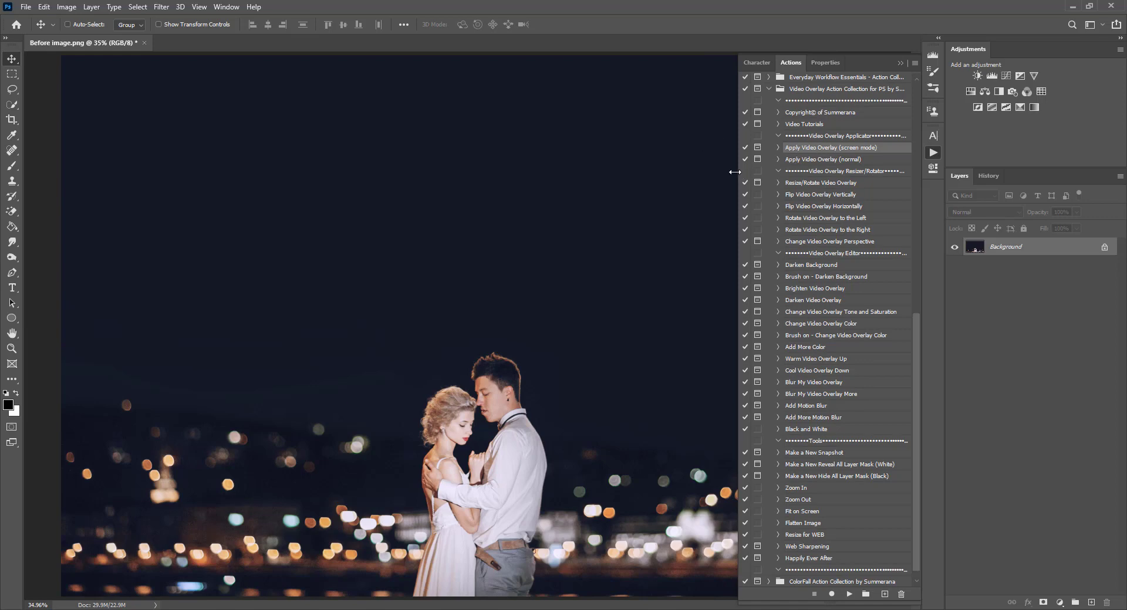
pyautogui.moveTo(734, 172); pyautogui.dragTo(779, 179)
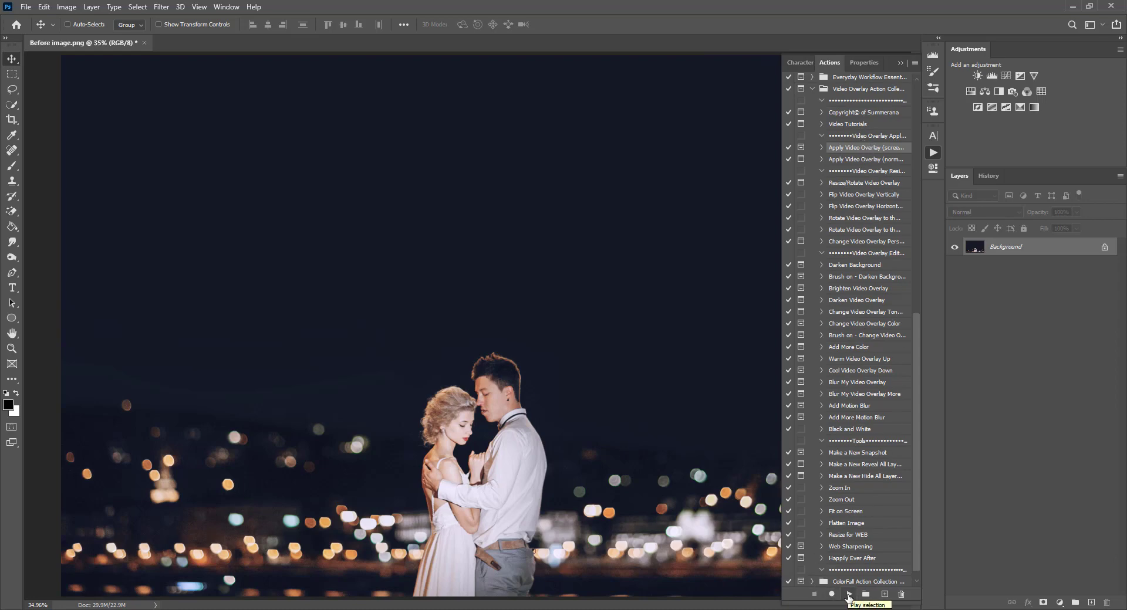
pyautogui.click(848, 594)
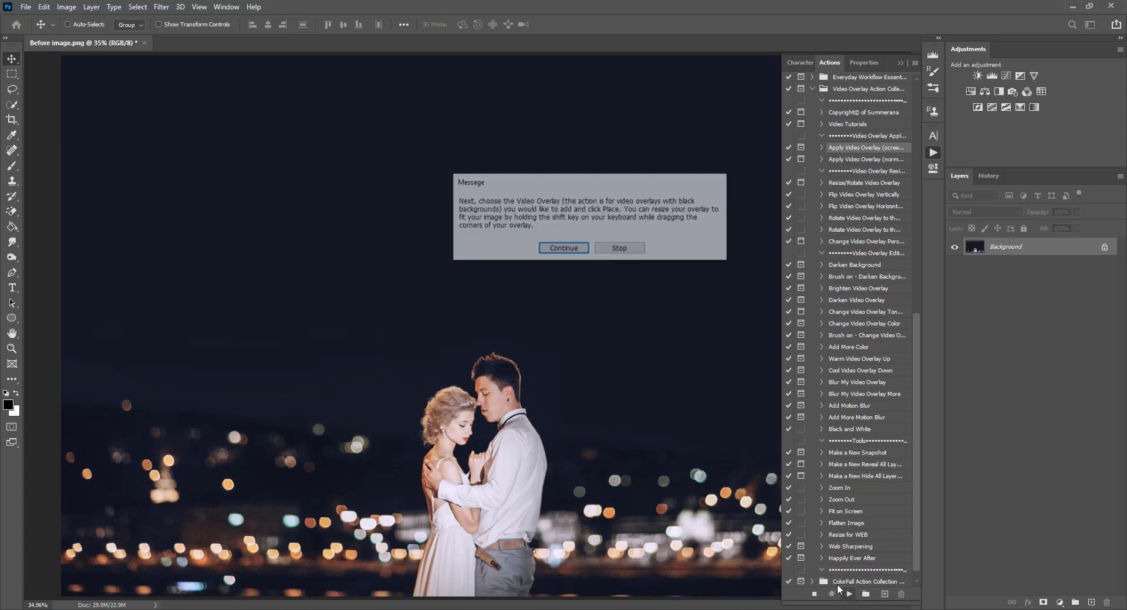
pyautogui.click(565, 247)
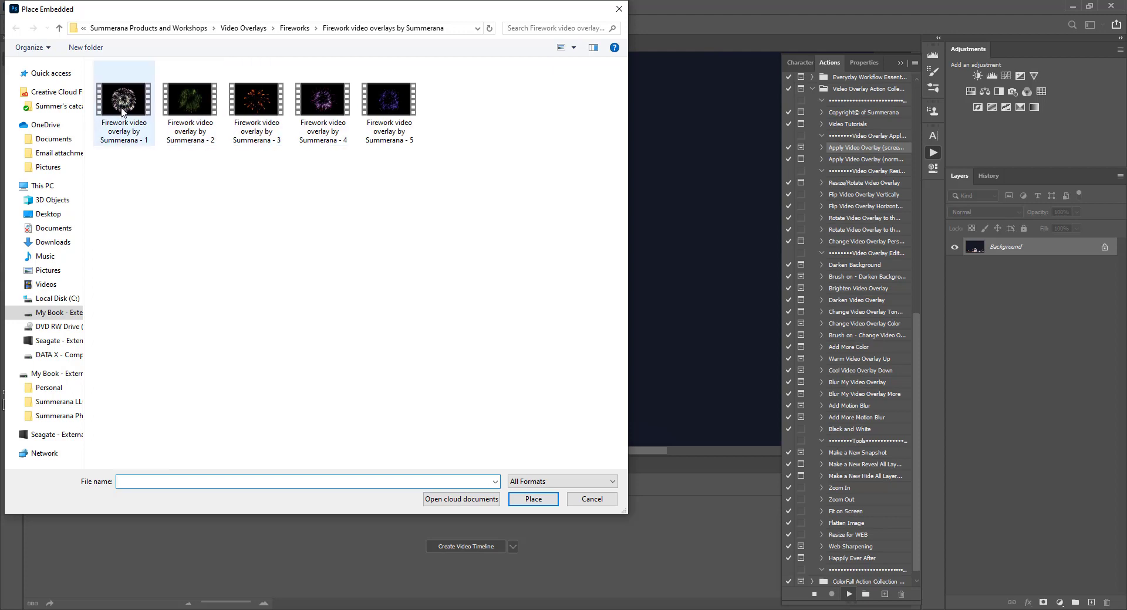
# - Place the video file "Firework video overlay by Summerana - 1" into the image
pyautogui.click(122, 111)
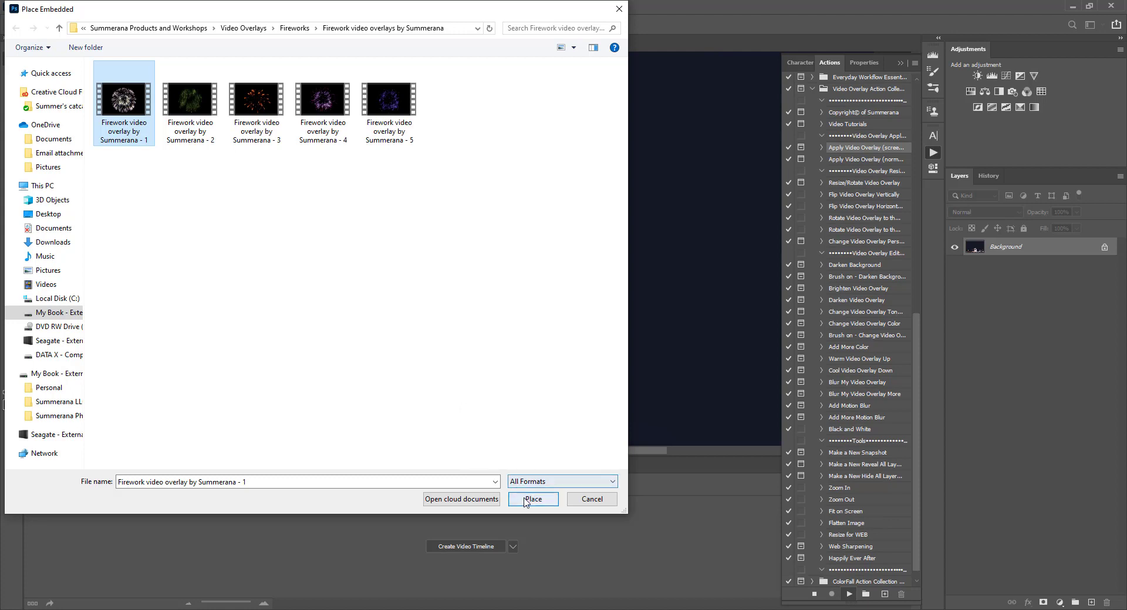
pyautogui.click(321, 265)
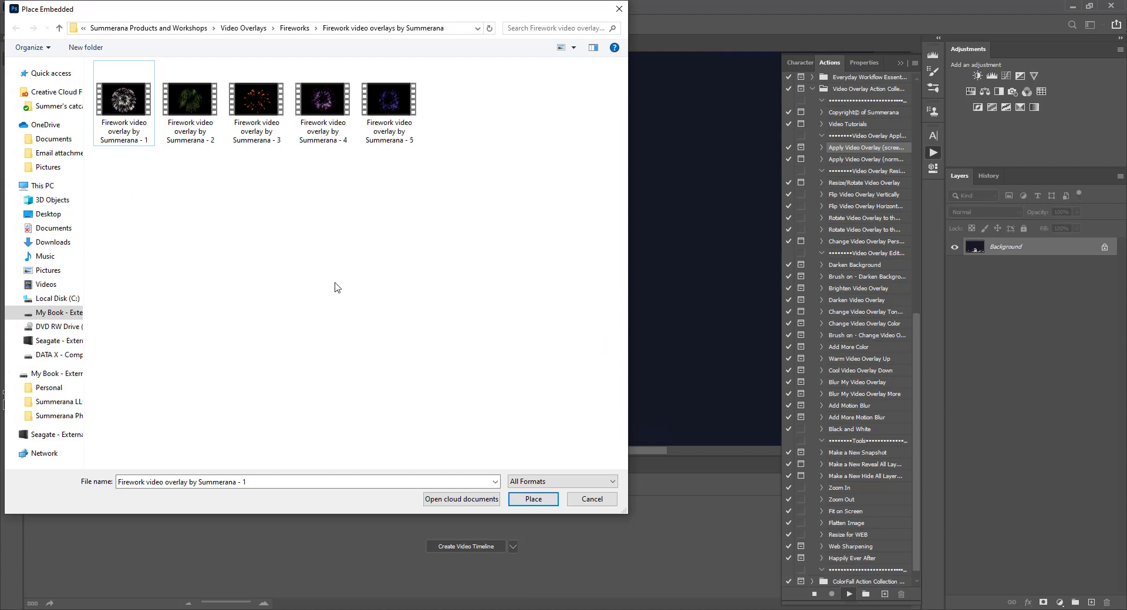
pyautogui.click(138, 111)
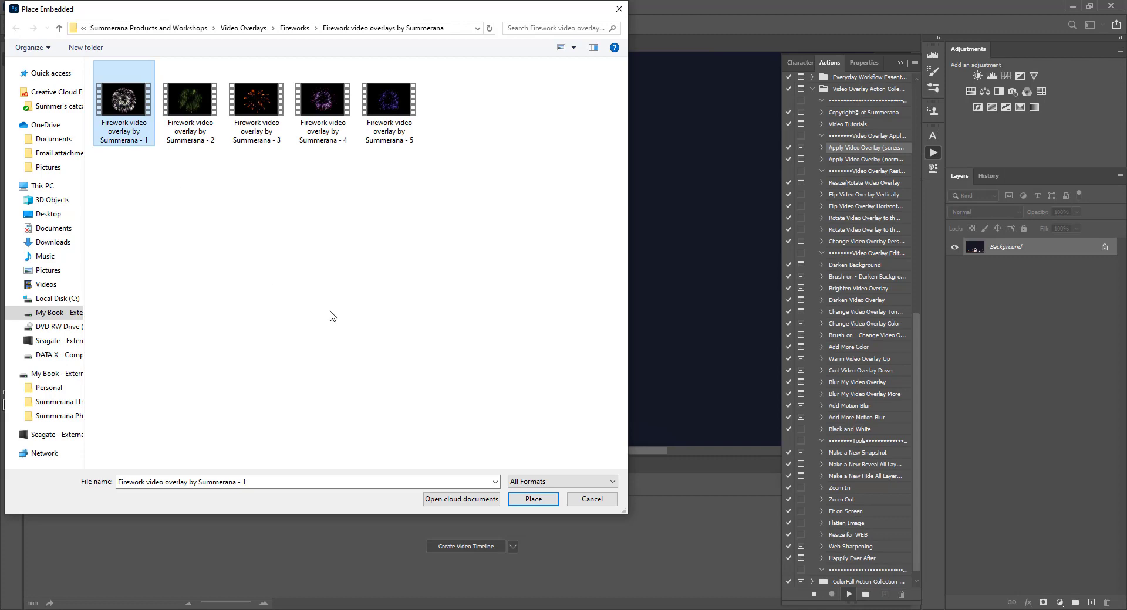
pyautogui.click(531, 504)
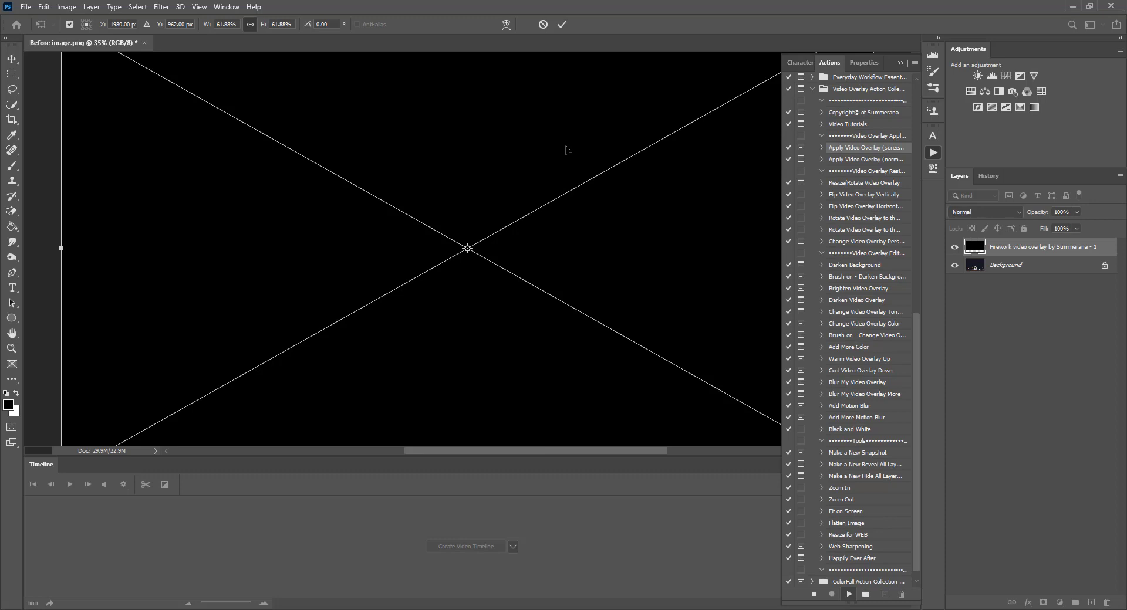
# - Move the placed overlay up to about Y 1021 px, commit the placement and finish the overlay action
pyautogui.hotkey('ctrl', '0')
pyautogui.moveTo(545, 217)
pyautogui.mouseDown()
pyautogui.moveTo(559, 304)
pyautogui.moveTo(527, 254)
pyautogui.moveTo(545, 284)
pyautogui.moveTo(552, 203)
pyautogui.moveTo(560, 219)
pyautogui.mouseUp()
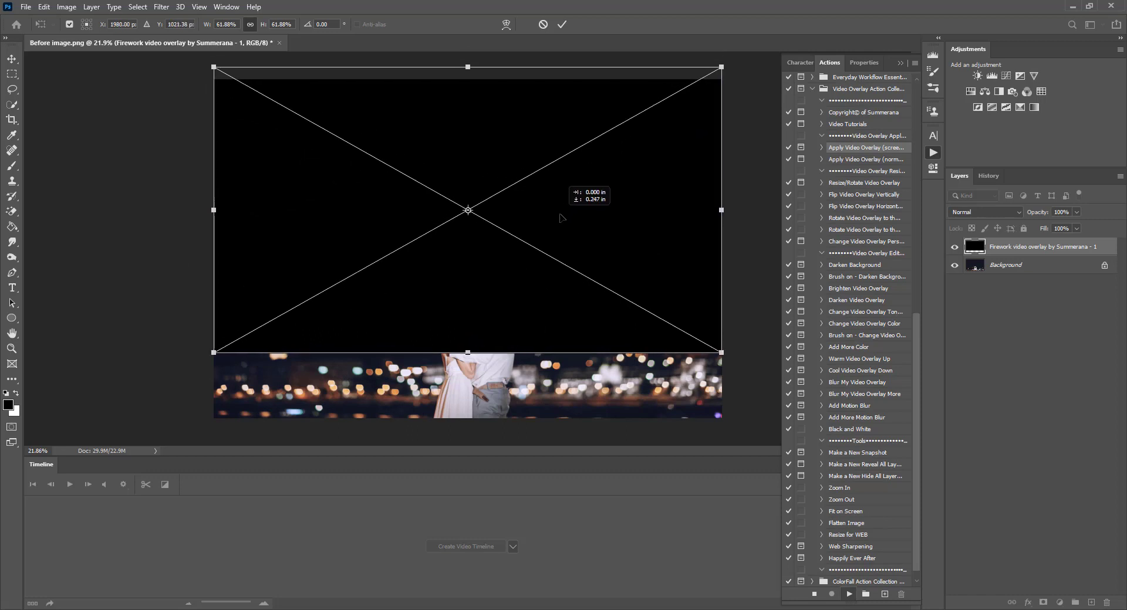
pyautogui.click(561, 23)
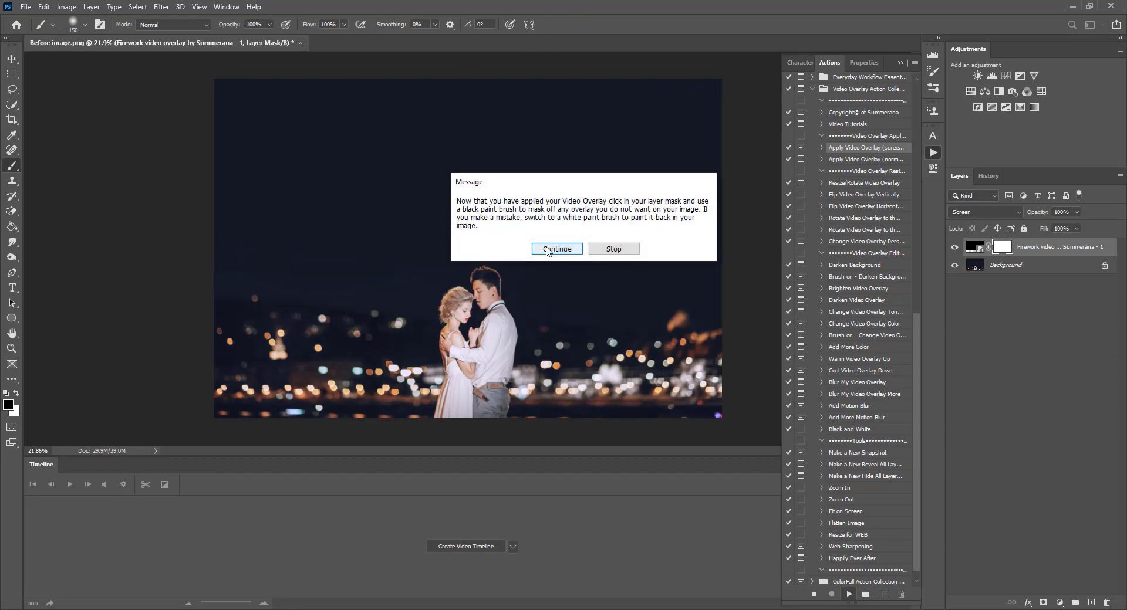
pyautogui.click(550, 249)
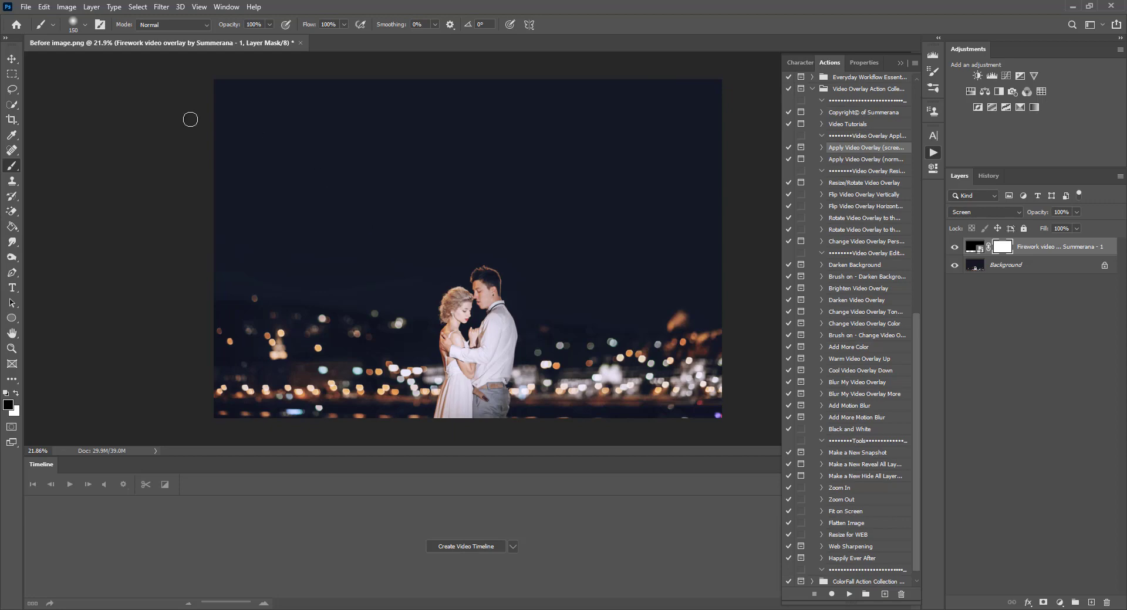
# - Select the firework overlay layer's content instead of its mask and create a video timeline for the document
pyautogui.click(26, 6)
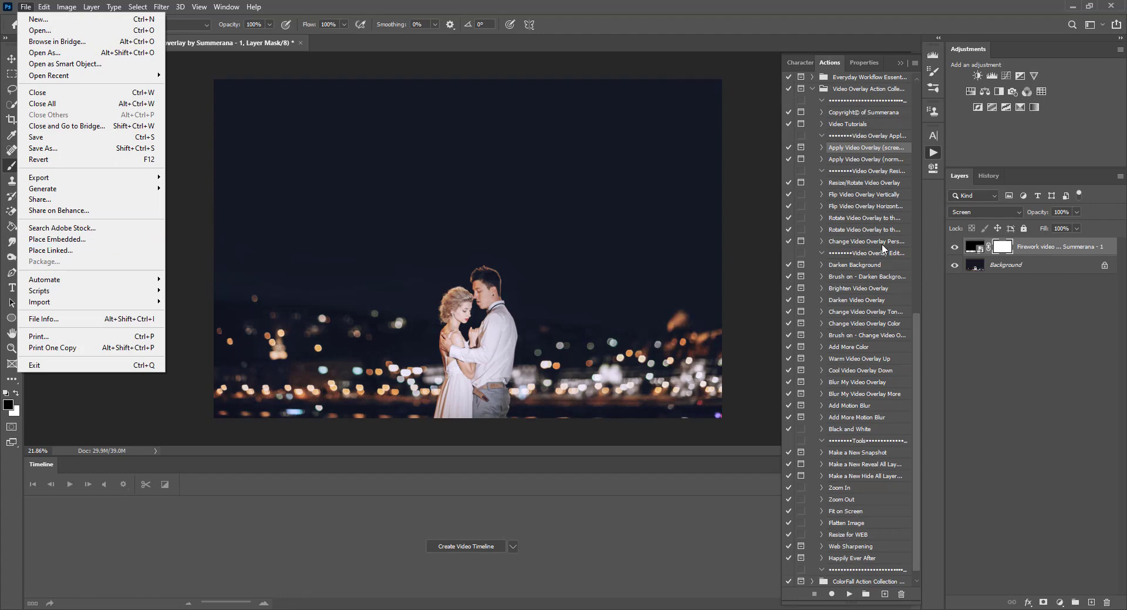
pyautogui.click(1036, 254)
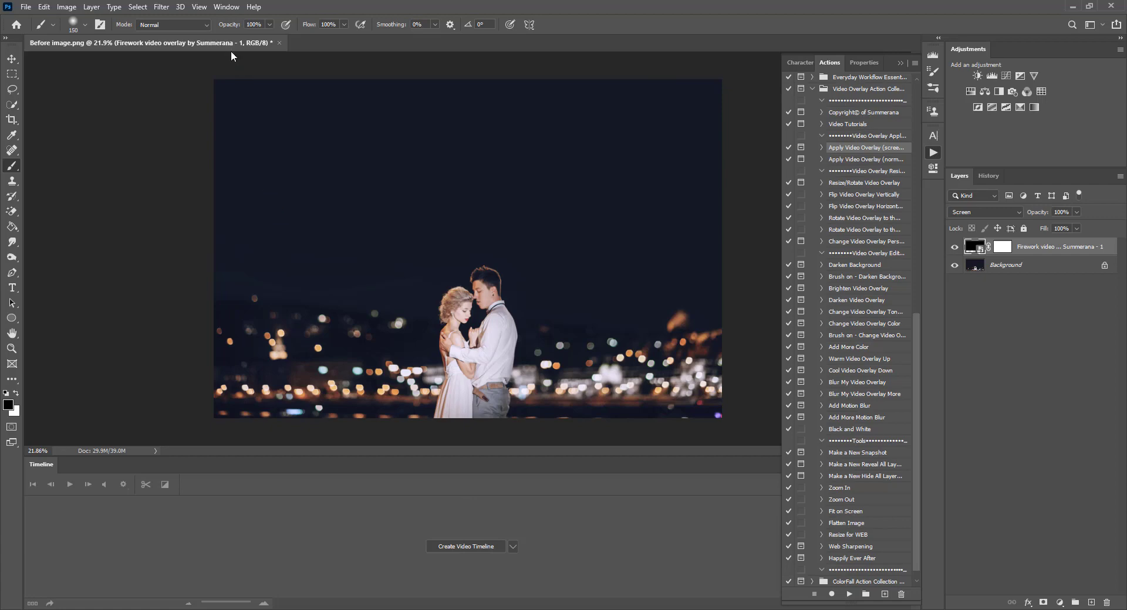
pyautogui.click(226, 7)
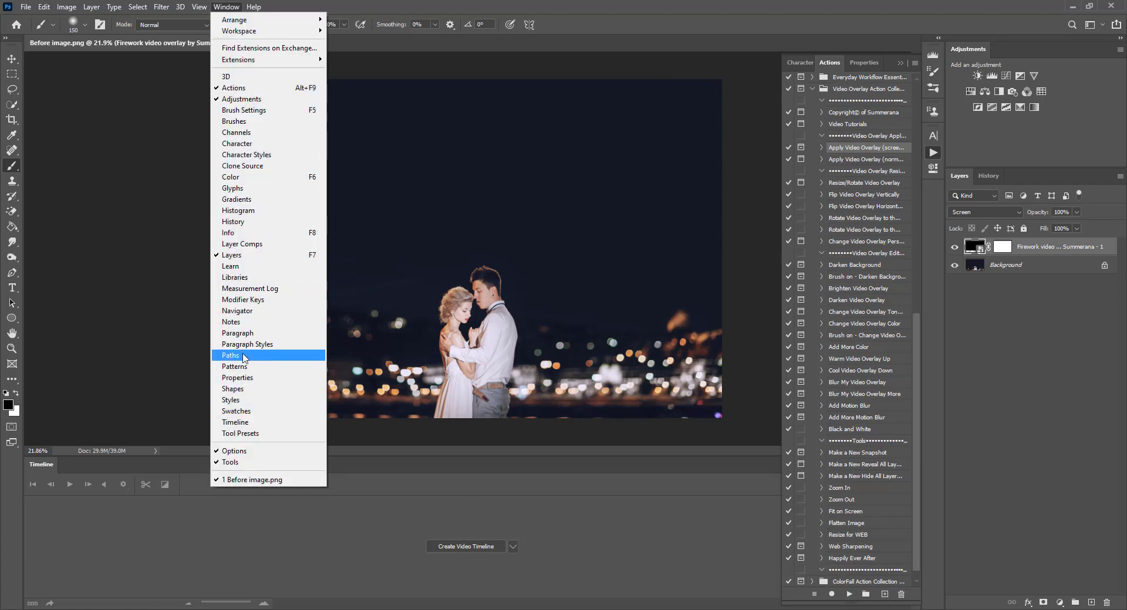
pyautogui.click(235, 423)
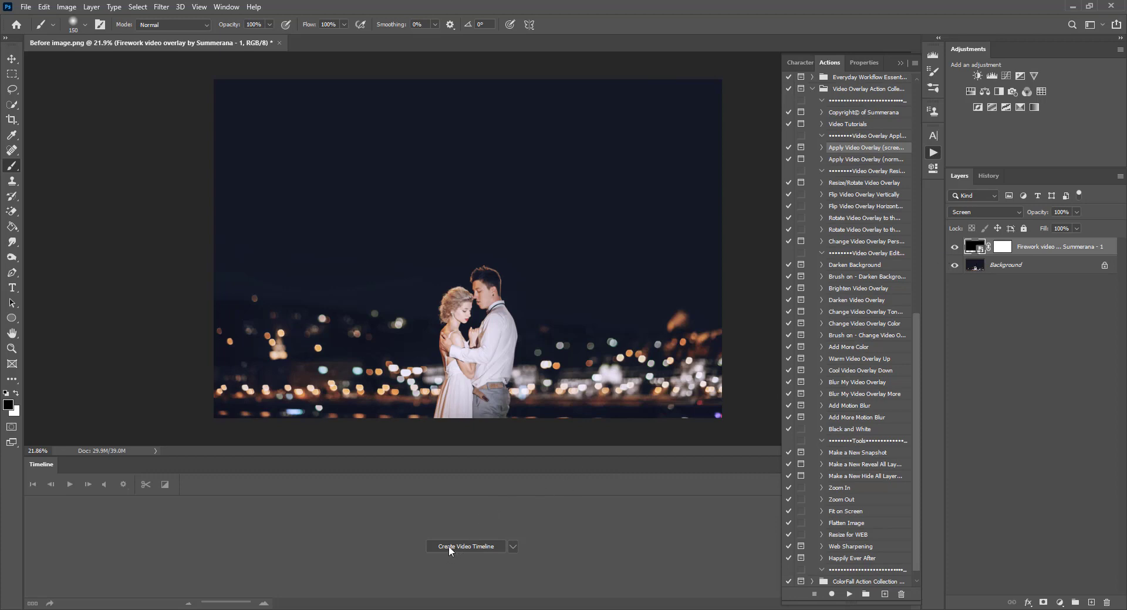
pyautogui.click(472, 549)
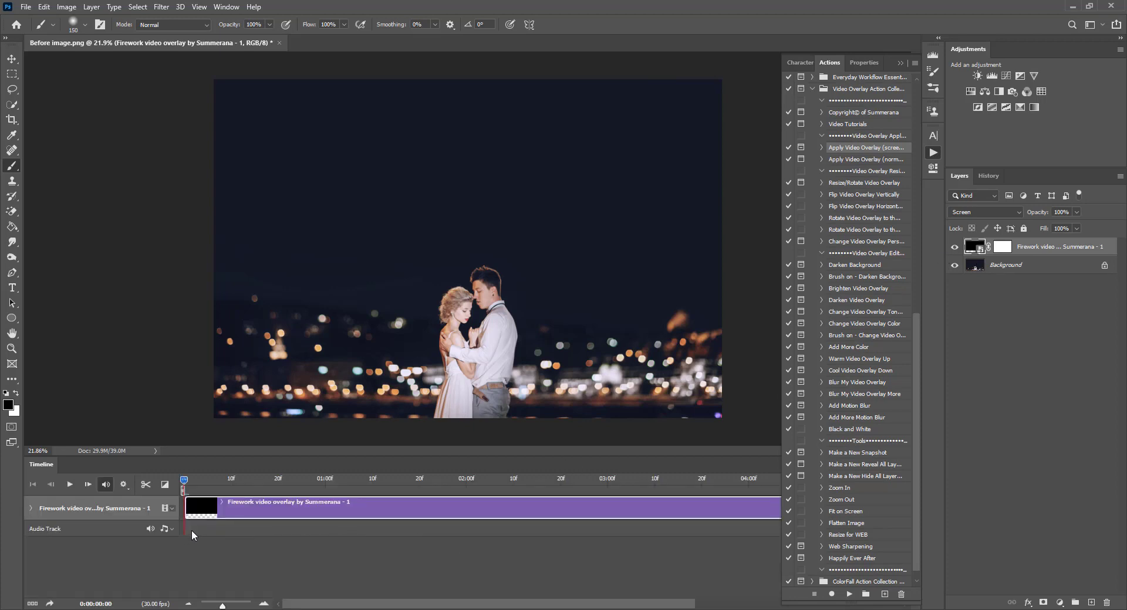
# - Play the firework video from the start of the timeline, stop it and set the playhead at 0:00:02:08
pyautogui.click(201, 480)
pyautogui.moveTo(201, 480); pyautogui.dragTo(182, 480)
pyautogui.click(69, 485)
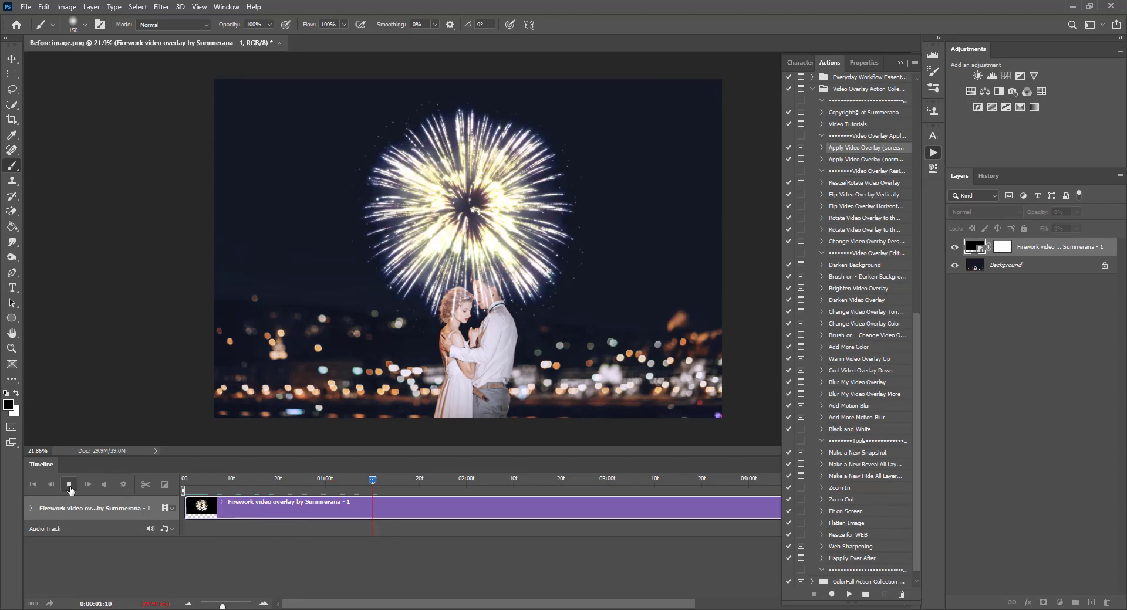
pyautogui.click(69, 486)
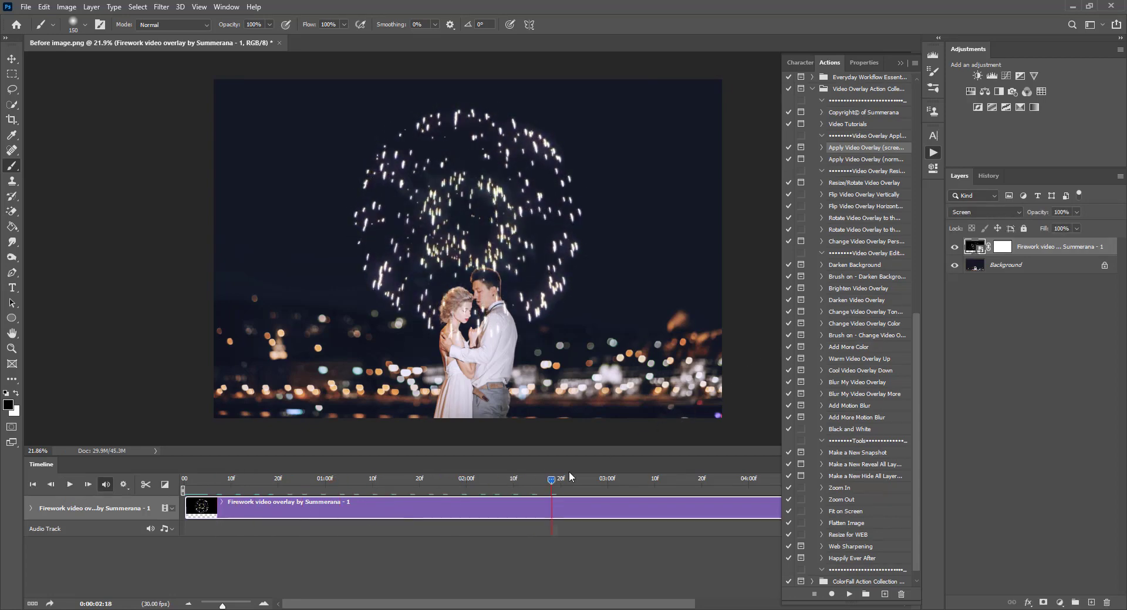
pyautogui.moveTo(490, 482)
pyautogui.mouseDown()
pyautogui.moveTo(468, 481)
pyautogui.moveTo(538, 481)
pyautogui.moveTo(503, 481)
pyautogui.mouseUp()
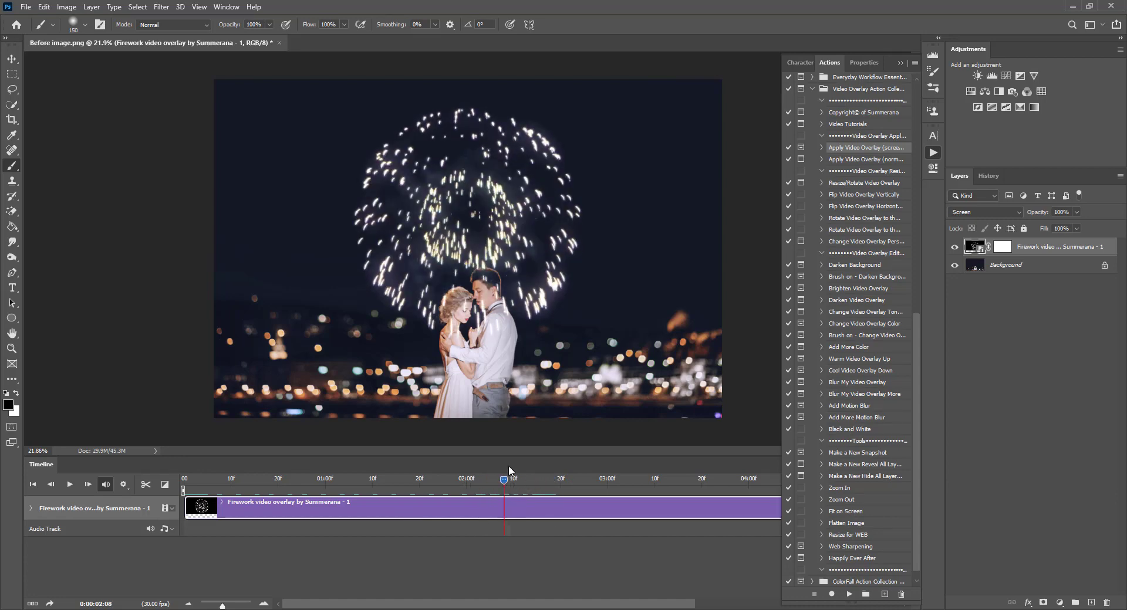
# - Move the firework overlay into the upper-right sky and scale it to 101.30% with the Resize/Rotate Video Overlay action
pyautogui.click(12, 59)
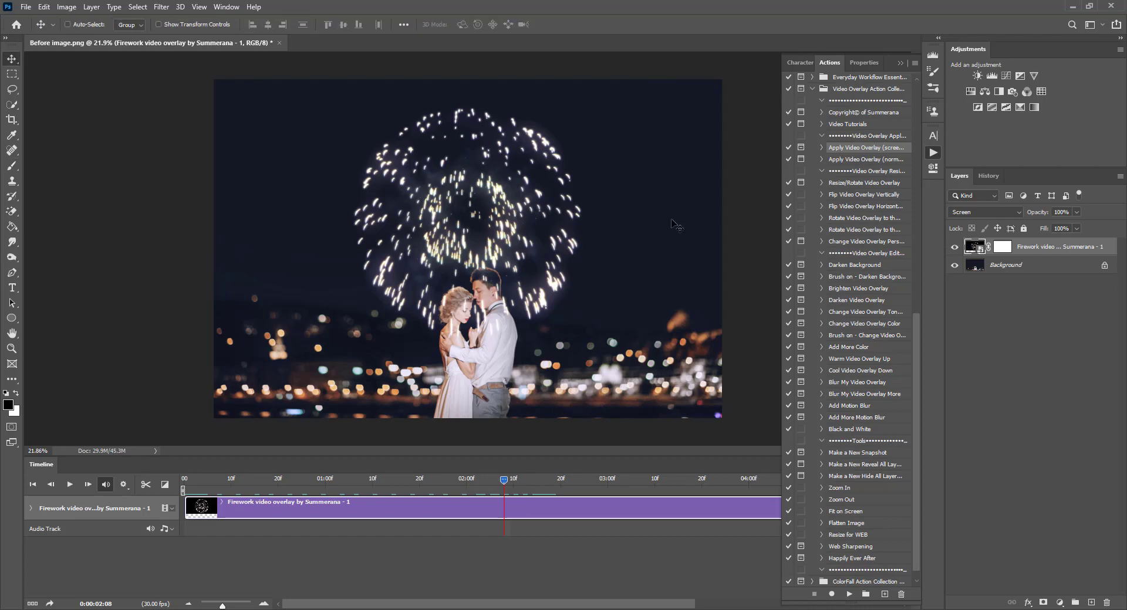
pyautogui.moveTo(509, 225); pyautogui.dragTo(656, 232)
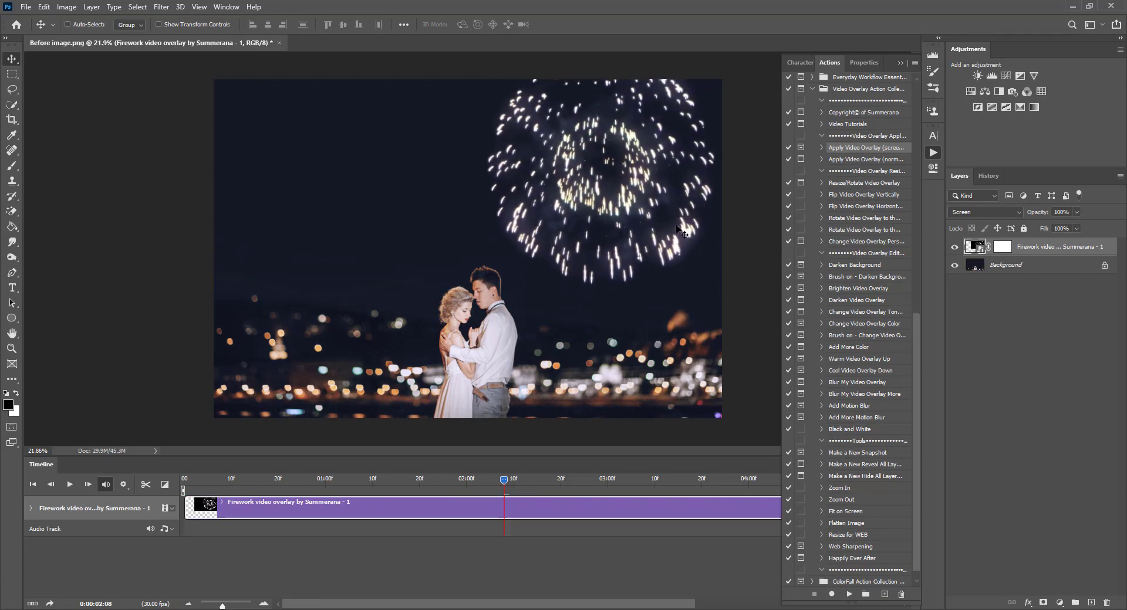
pyautogui.click(854, 184)
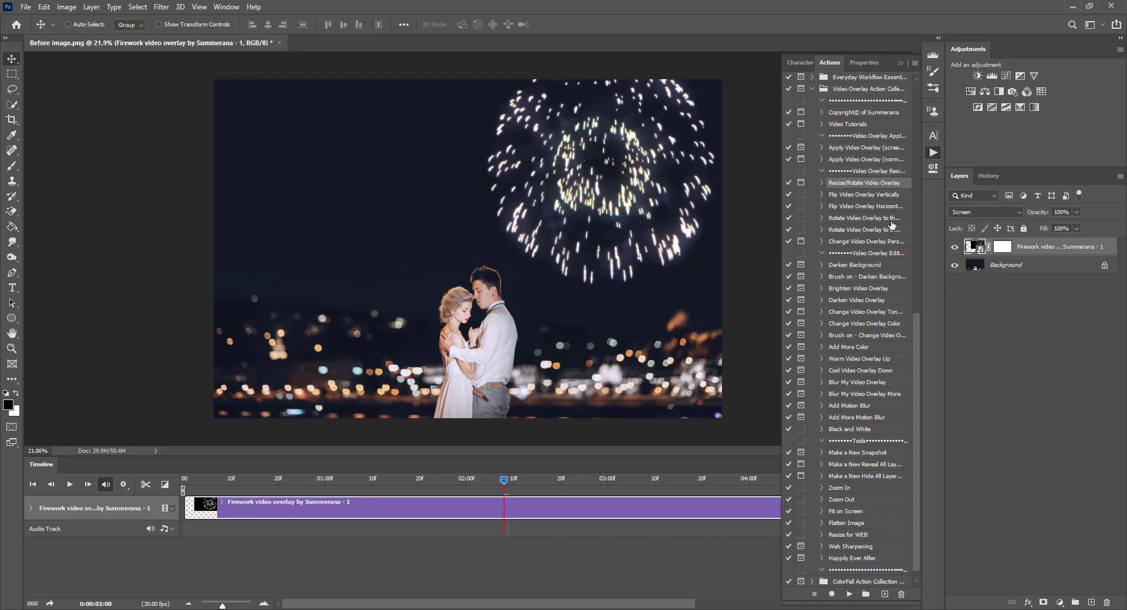
pyautogui.click(983, 264)
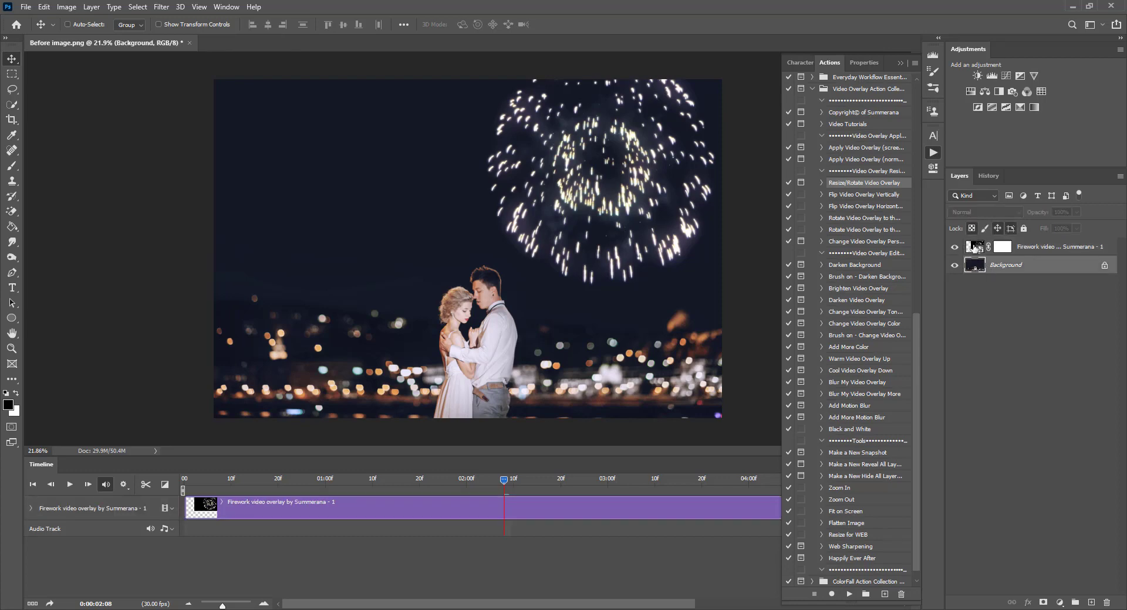
pyautogui.click(974, 247)
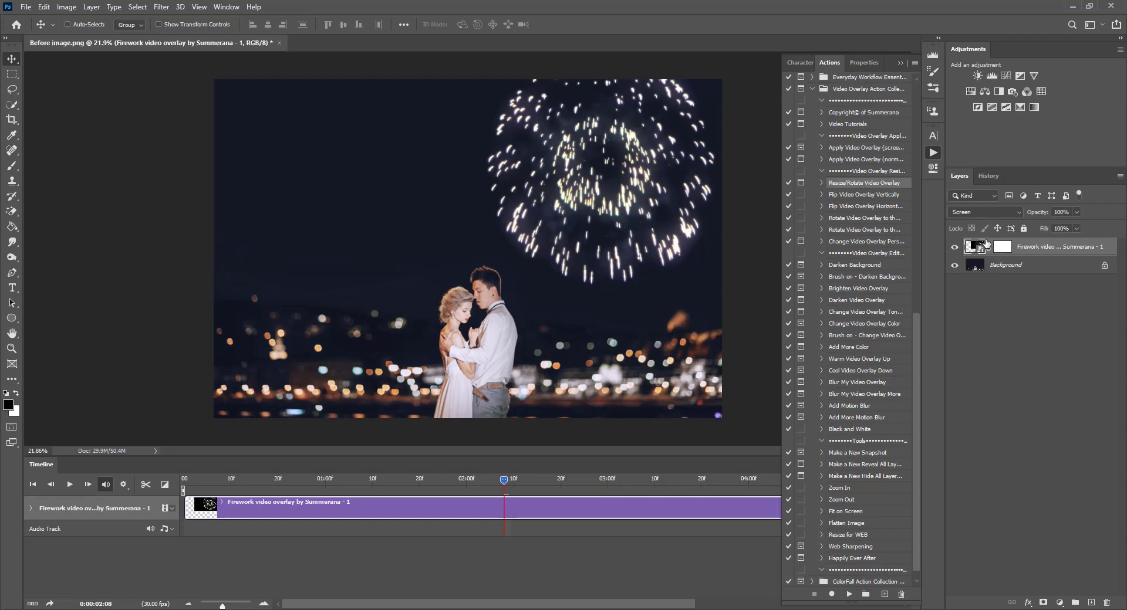
pyautogui.click(848, 595)
pyautogui.click(521, 231)
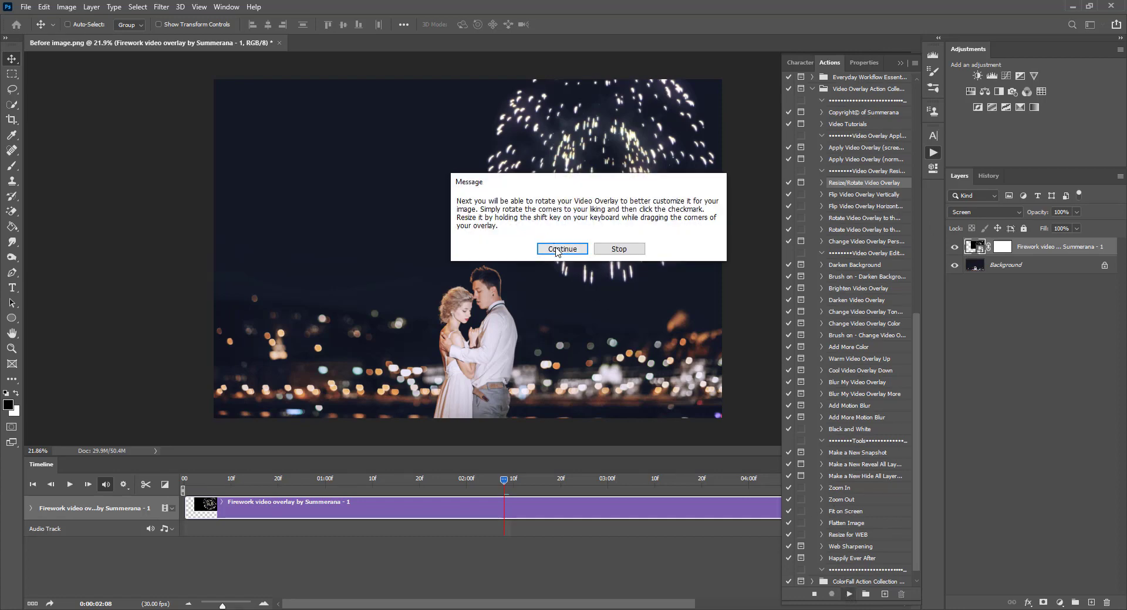
pyautogui.click(557, 249)
pyautogui.moveTo(346, 299)
pyautogui.mouseDown()
pyautogui.moveTo(312, 314)
pyautogui.moveTo(340, 303)
pyautogui.mouseUp()
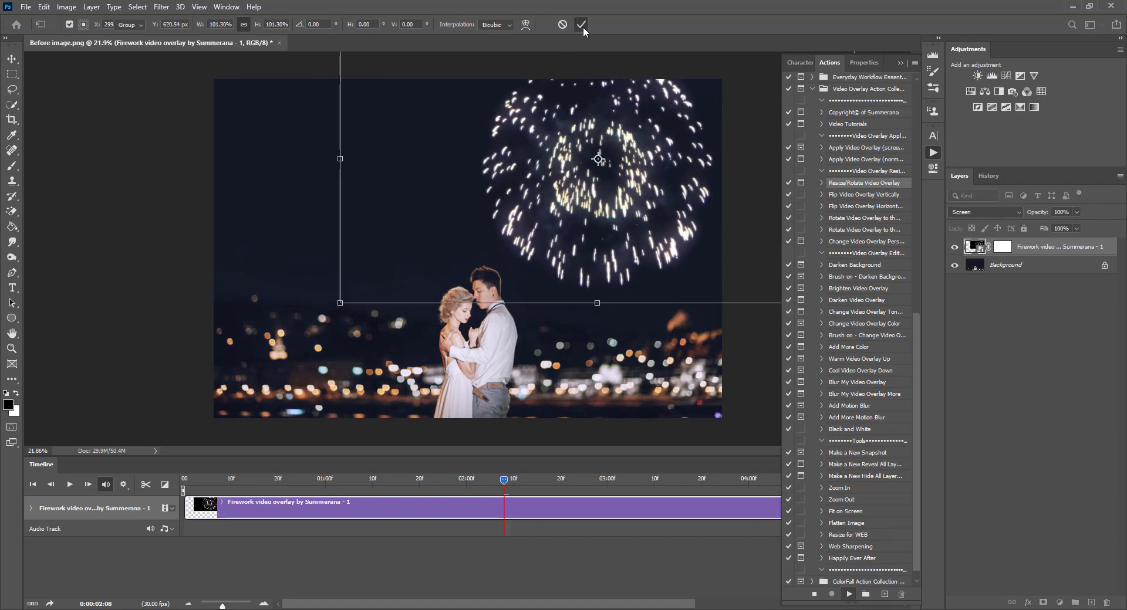
pyautogui.click(581, 24)
# - Flip the firework overlay horizontally with the Flip Video Overlay Horizontally action and flip it back
pyautogui.click(849, 199)
pyautogui.click(849, 208)
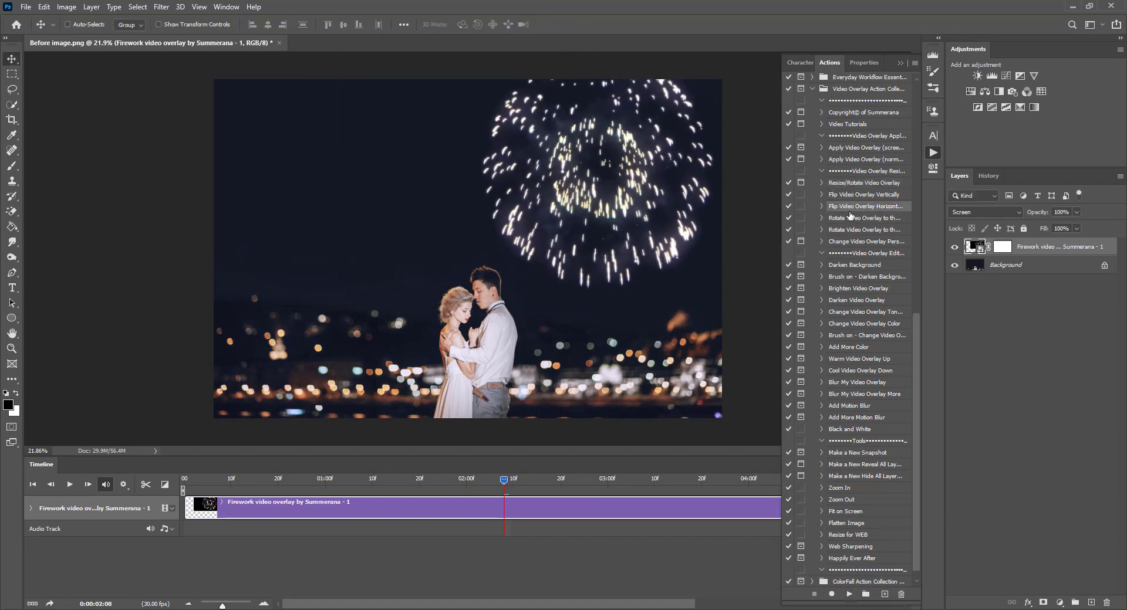
pyautogui.click(844, 595)
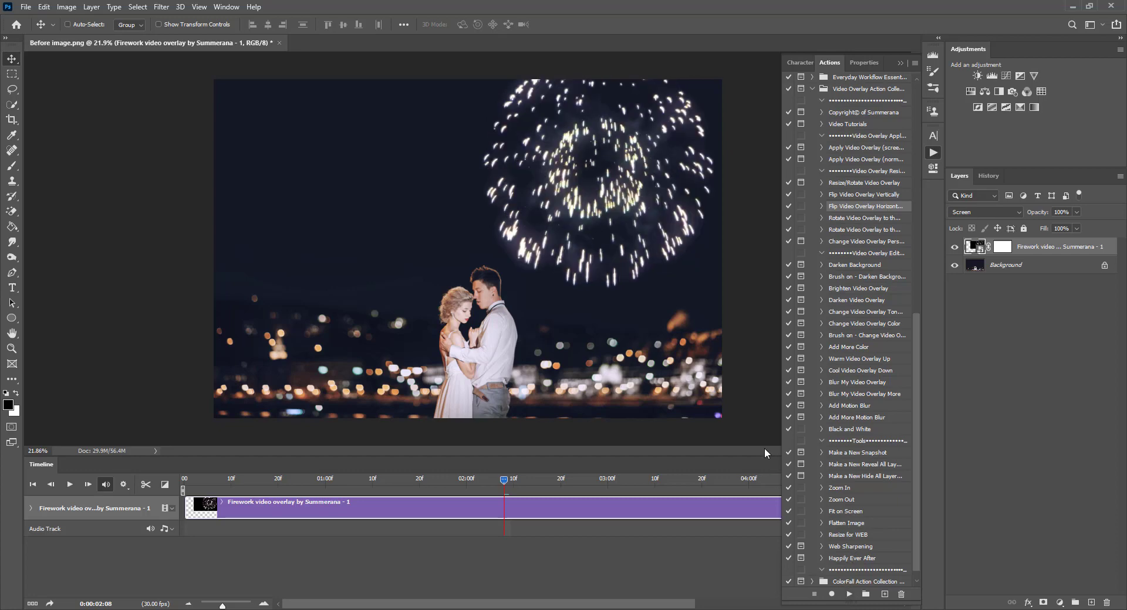
pyautogui.click(849, 594)
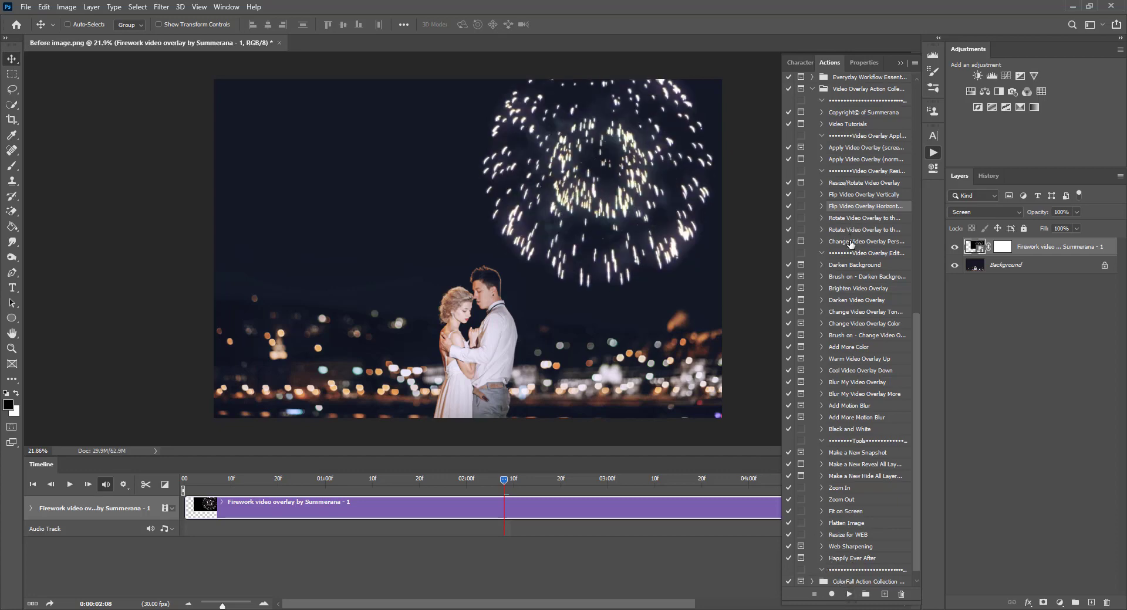
# - Rotate the firework overlay with the upper Rotate Video Overlay action, repeating it until the original orientation returns
pyautogui.click(849, 217)
pyautogui.click(850, 594)
pyautogui.click(850, 595)
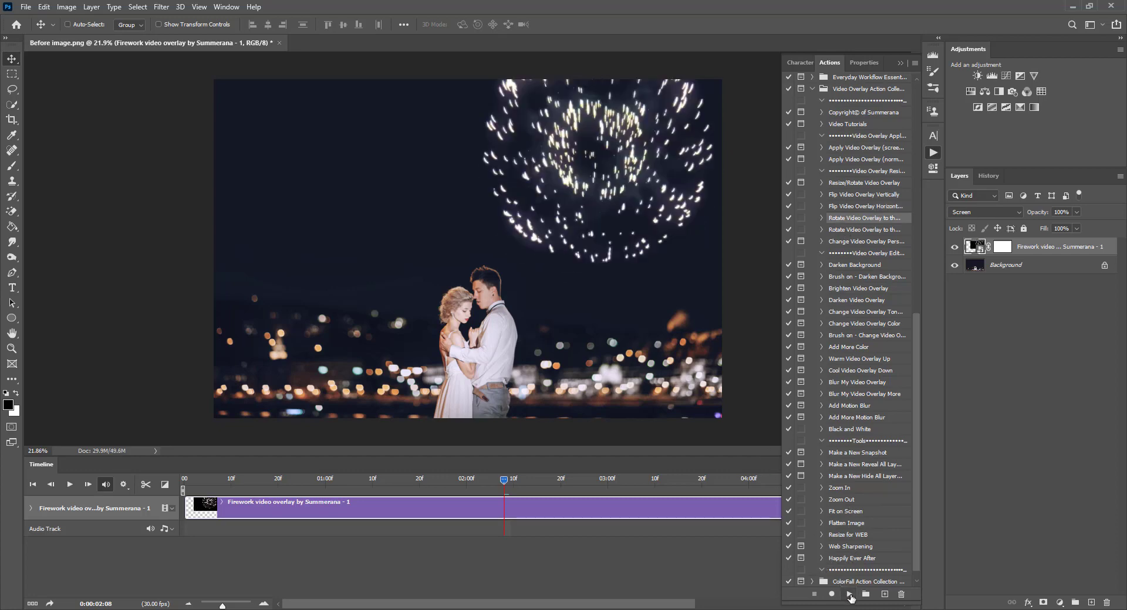
pyautogui.click(849, 594)
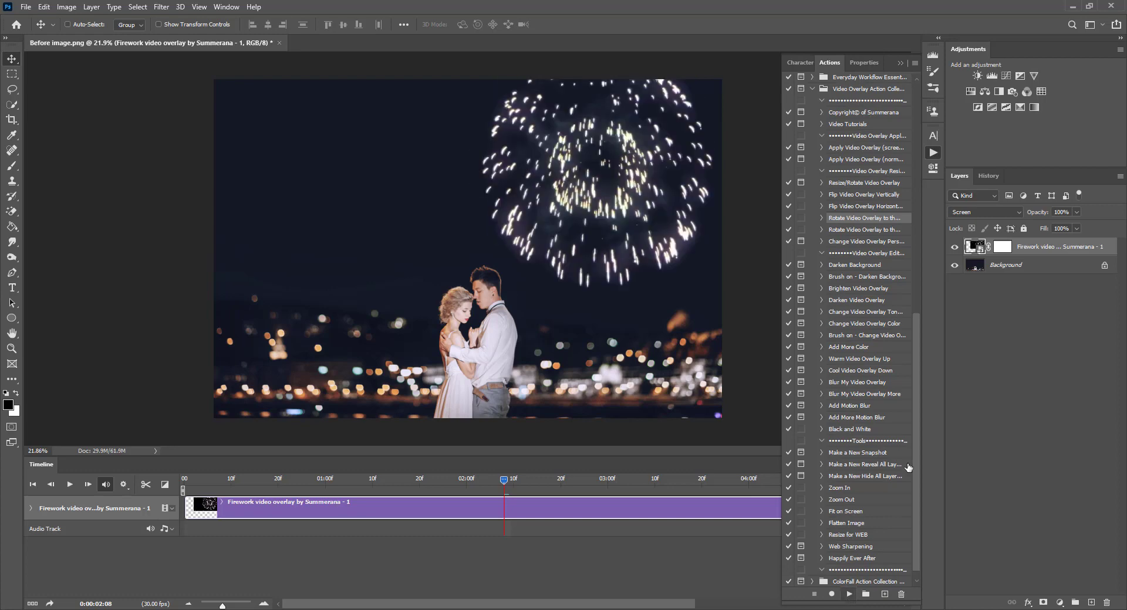
# - Skew the firework overlay horizontally by about -6.6° with the Change Video Overlay Perspective action and reposition it slightly in the upper-right sky
pyautogui.click(863, 242)
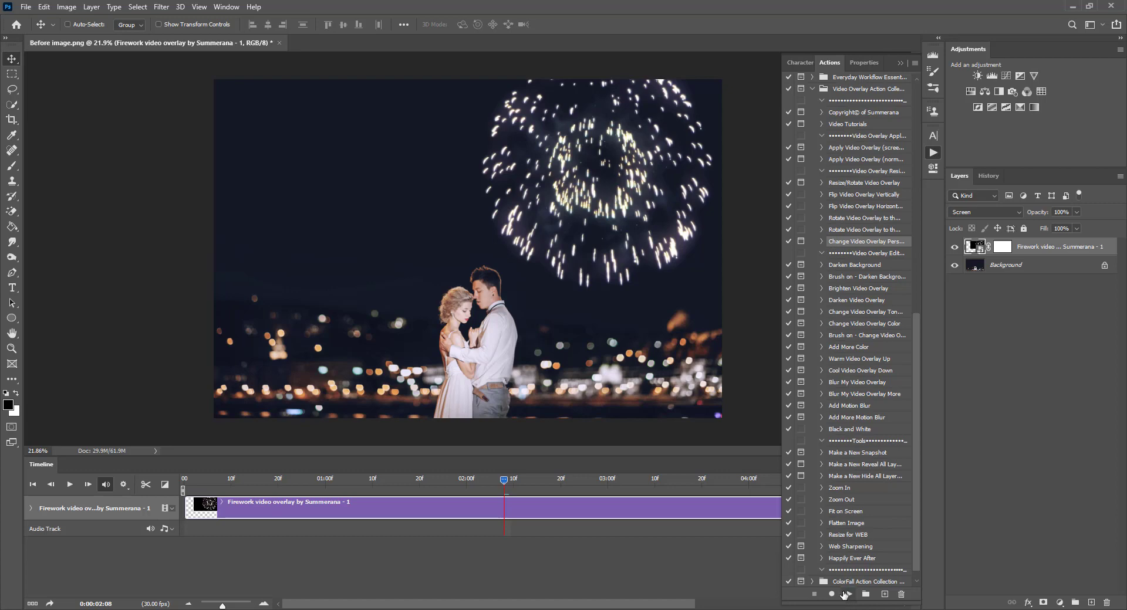
pyautogui.click(845, 595)
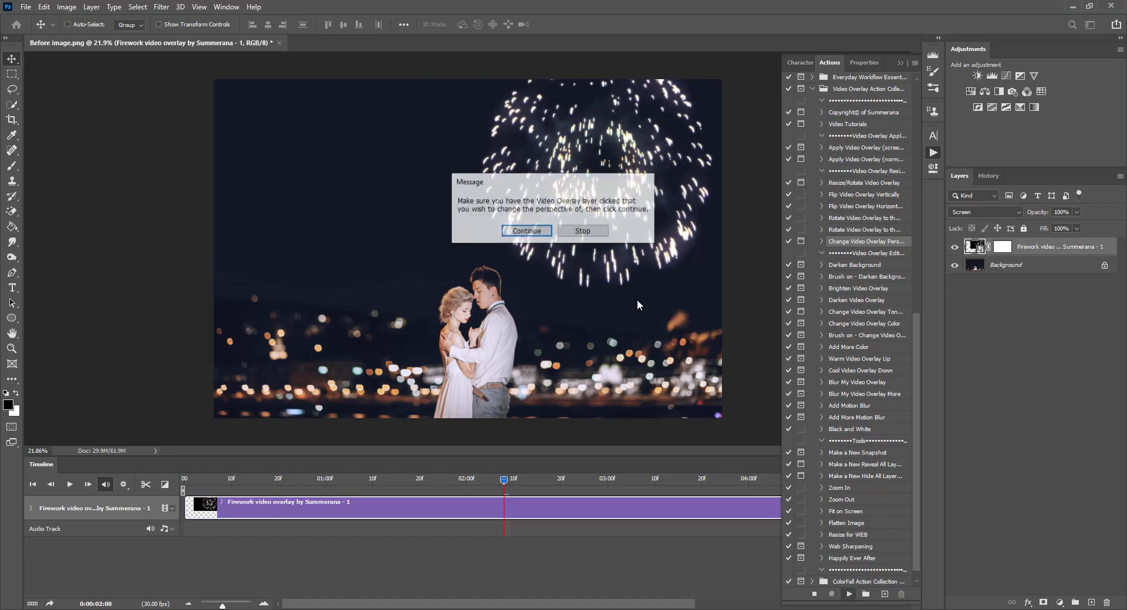
pyautogui.click(525, 232)
pyautogui.click(560, 249)
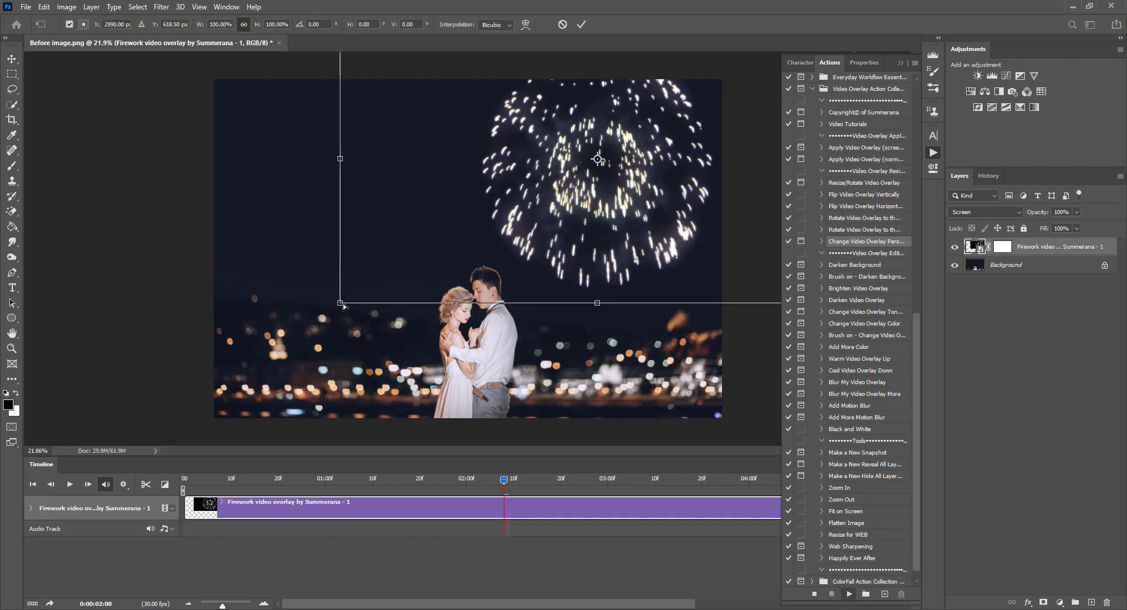
pyautogui.moveTo(343, 305); pyautogui.dragTo(376, 286)
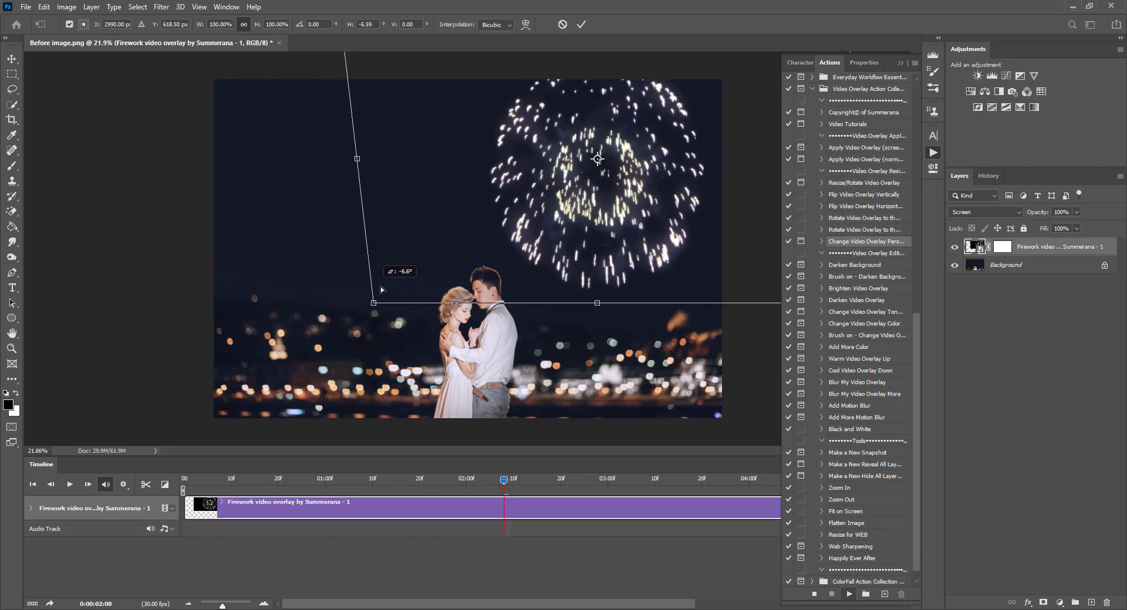
pyautogui.click(580, 25)
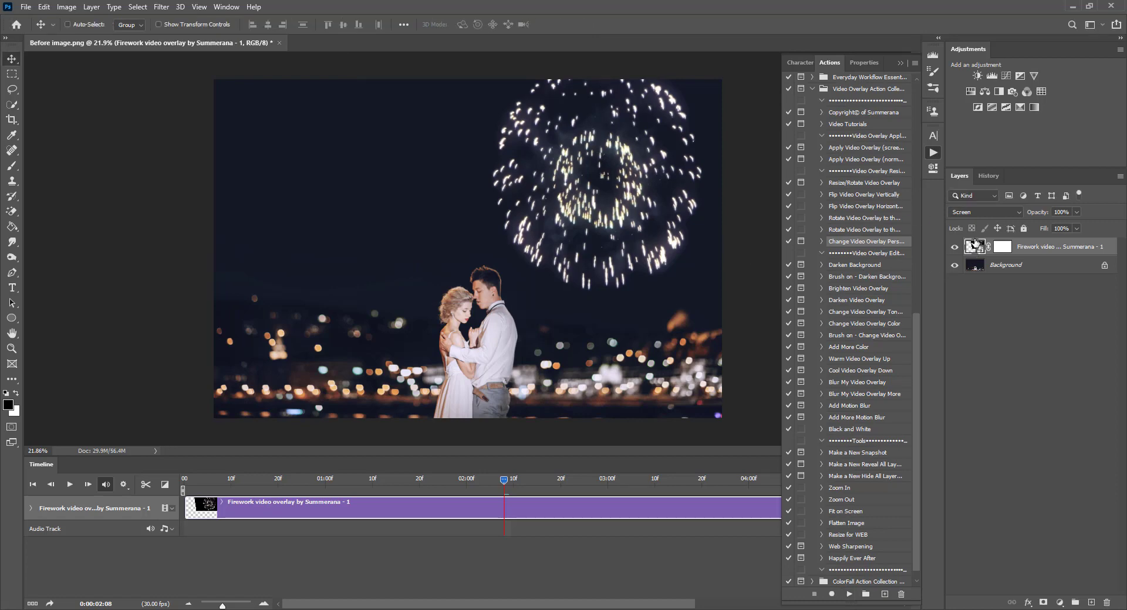
pyautogui.moveTo(660, 165)
pyautogui.mouseDown()
pyautogui.moveTo(516, 194)
pyautogui.moveTo(434, 188)
pyautogui.moveTo(658, 187)
pyautogui.moveTo(660, 155)
pyautogui.mouseUp()
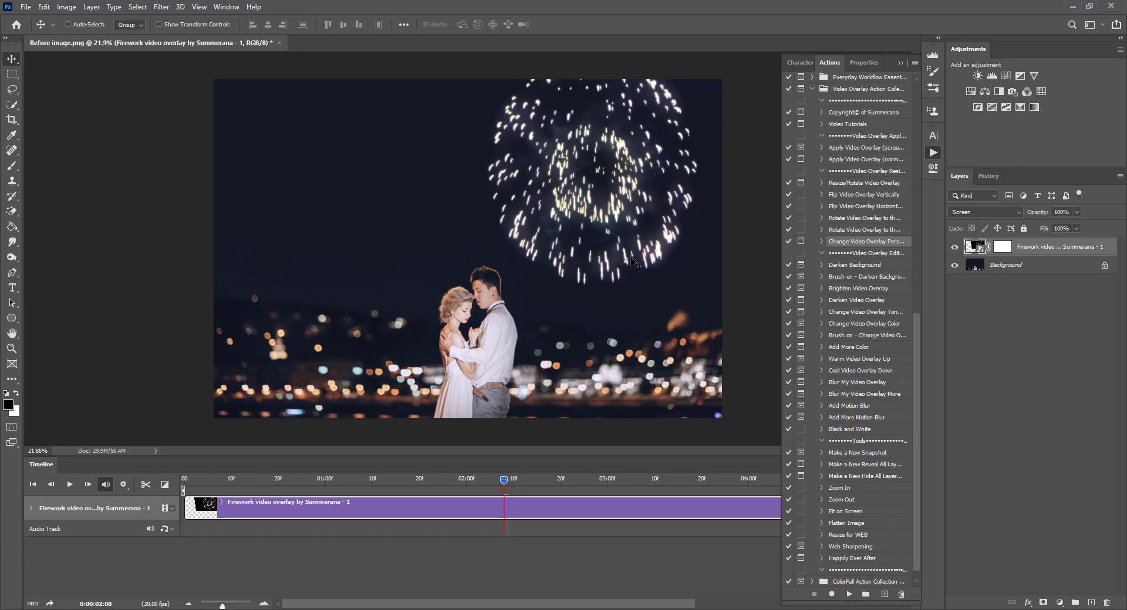
pyautogui.moveTo(623, 211)
pyautogui.mouseDown()
pyautogui.moveTo(432, 202)
pyautogui.moveTo(633, 192)
pyautogui.mouseUp()
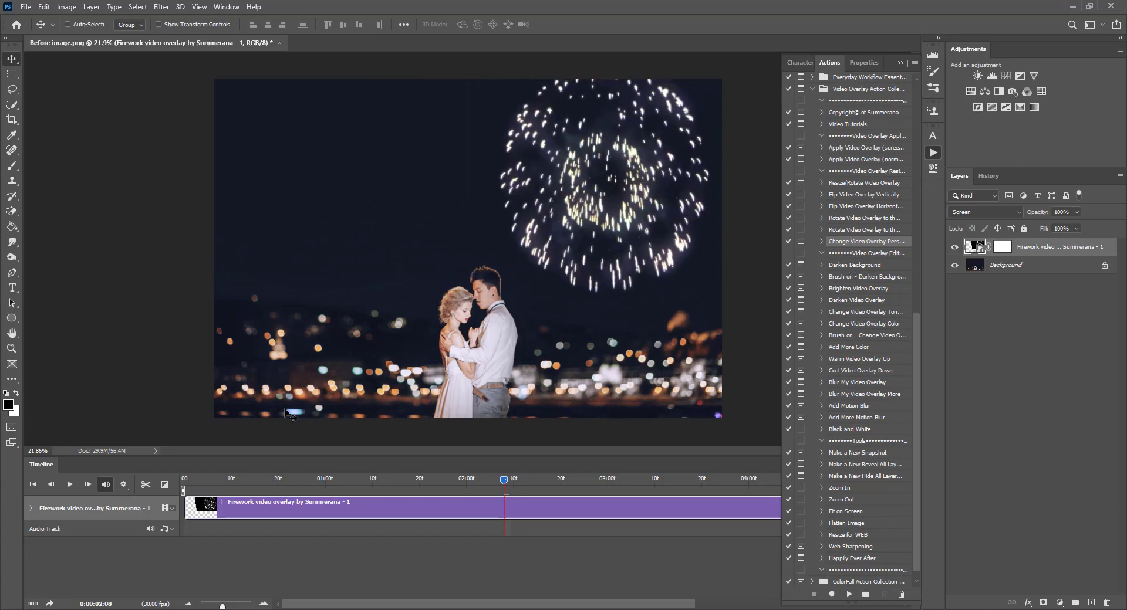
# - Deselect the firework layer and return the playhead to 0:00:00:00, with the full length of the timeline uncovered
pyautogui.click(232, 530)
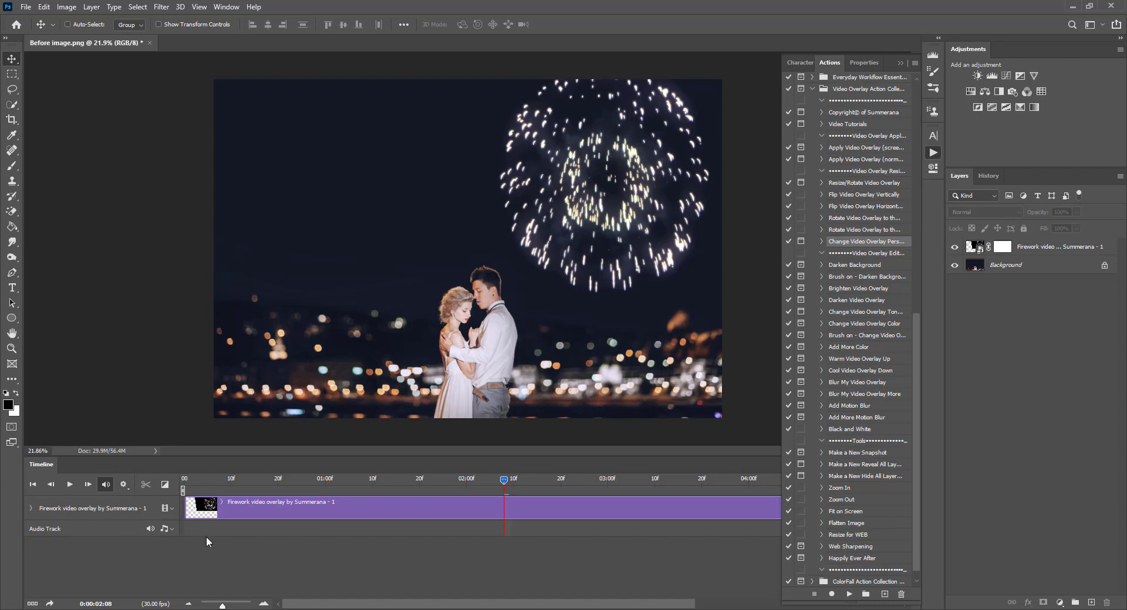
pyautogui.click(899, 62)
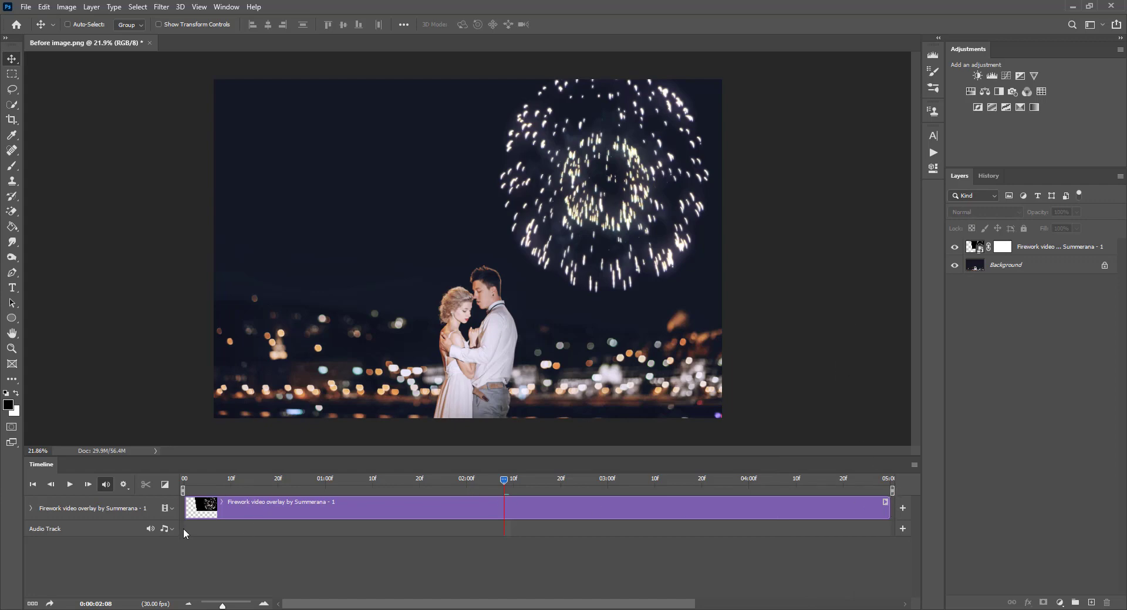
pyautogui.moveTo(237, 490); pyautogui.dragTo(182, 490)
pyautogui.moveTo(504, 482); pyautogui.dragTo(164, 508)
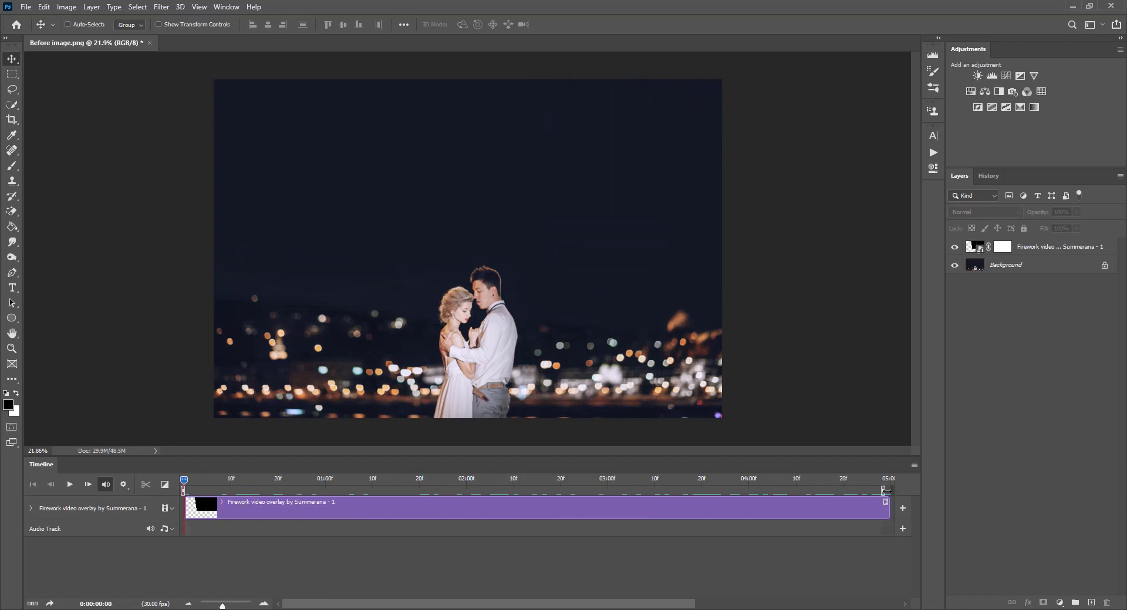
# - Shorten the firework clip slightly at its end and slide it a few frames earlier, past the start of the timeline
pyautogui.moveTo(890, 511); pyautogui.dragTo(839, 510)
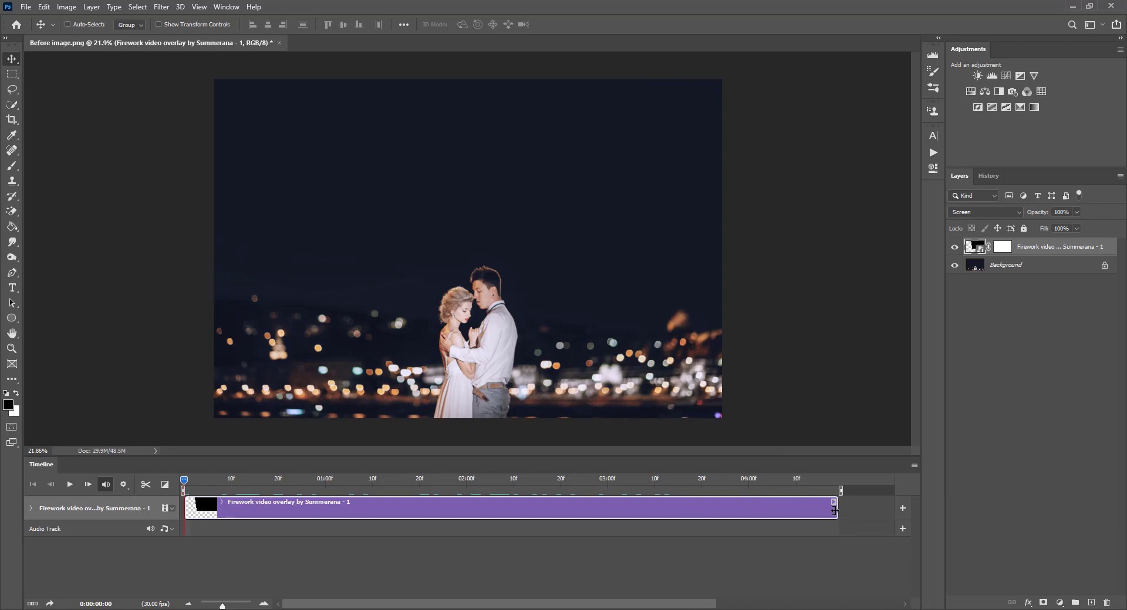
pyautogui.moveTo(243, 506); pyautogui.dragTo(218, 507)
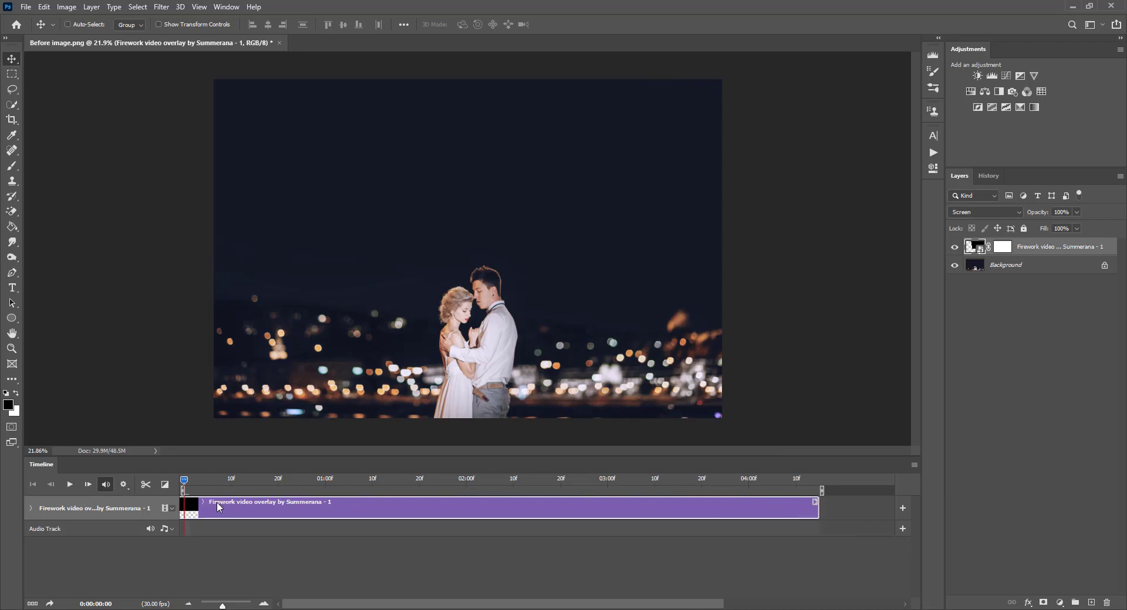
# - Expand the firework clip's keyframe properties to examine them and collapse them again, keeping the playhead at the start
pyautogui.click(202, 503)
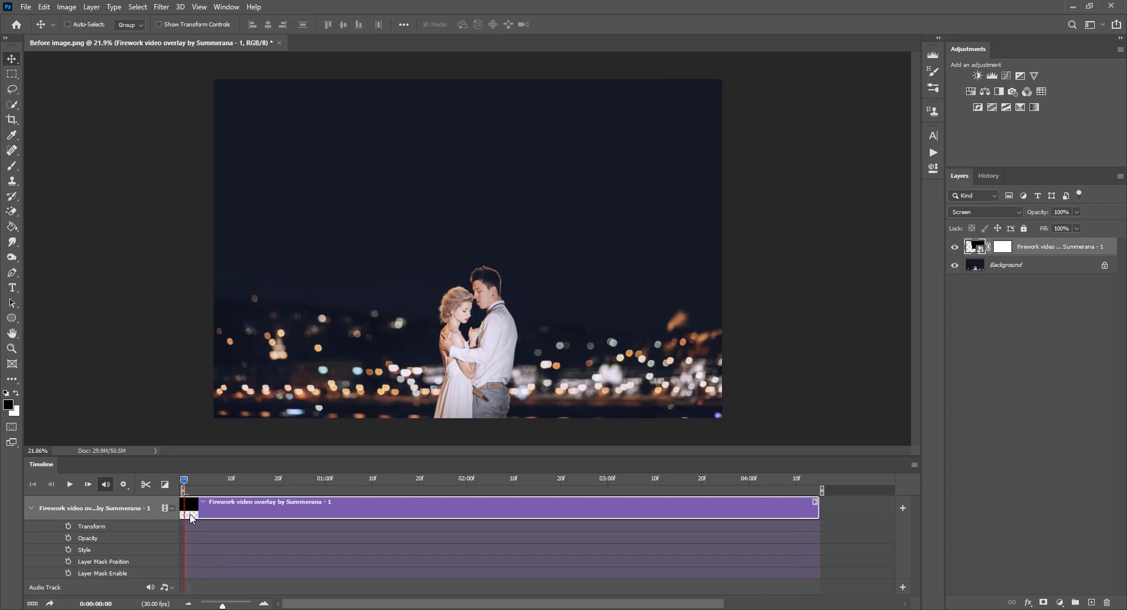
pyautogui.click(204, 503)
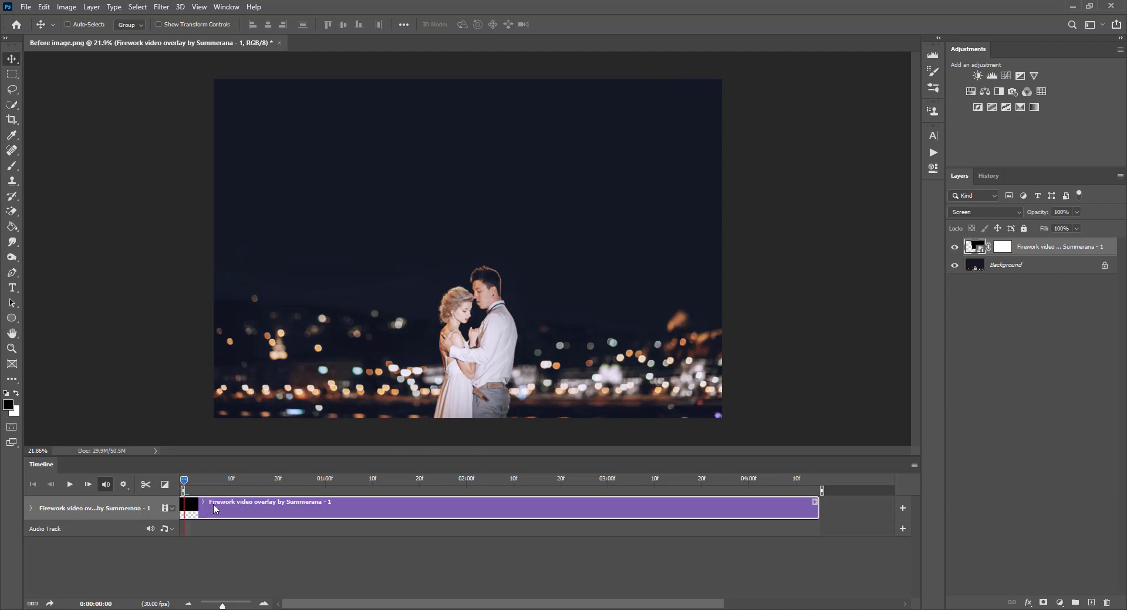
pyautogui.moveTo(189, 485)
pyautogui.mouseDown()
pyautogui.moveTo(224, 480)
pyautogui.moveTo(183, 480)
pyautogui.mouseUp()
# - Place Firework video overlay by Summerana - 3 at its default size with the screen-mode Apply Video Overlay action
pyautogui.click(933, 152)
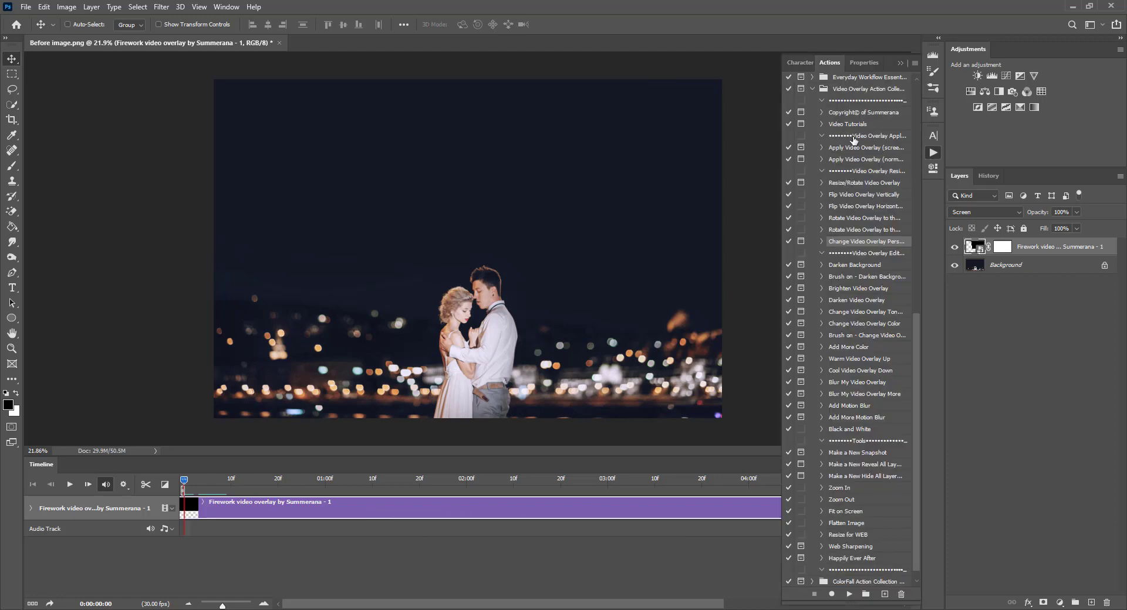
pyautogui.click(848, 593)
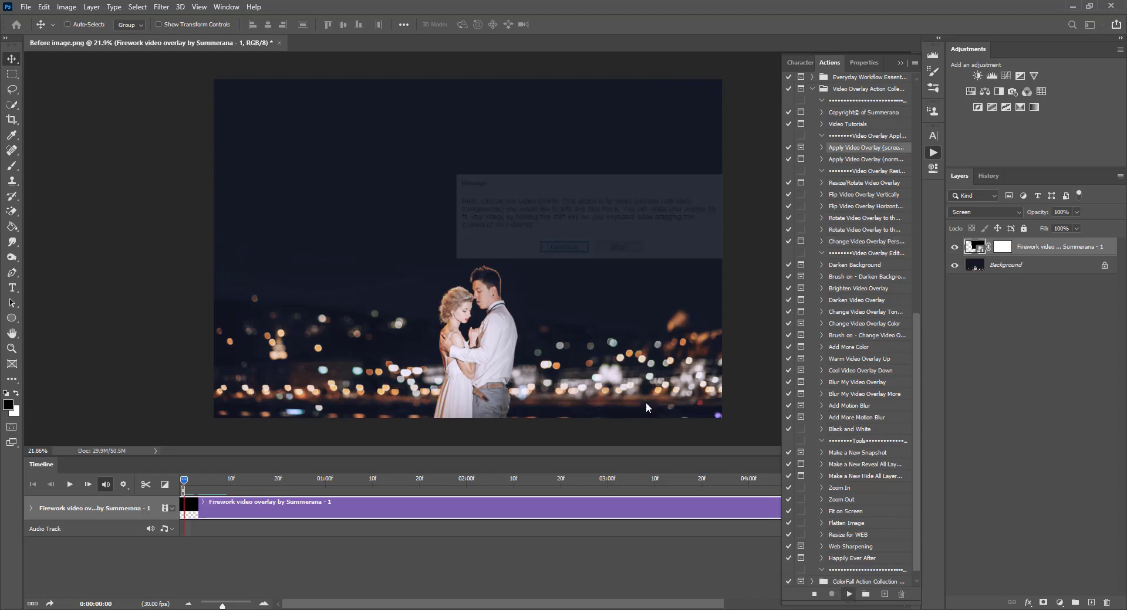
pyautogui.click(572, 248)
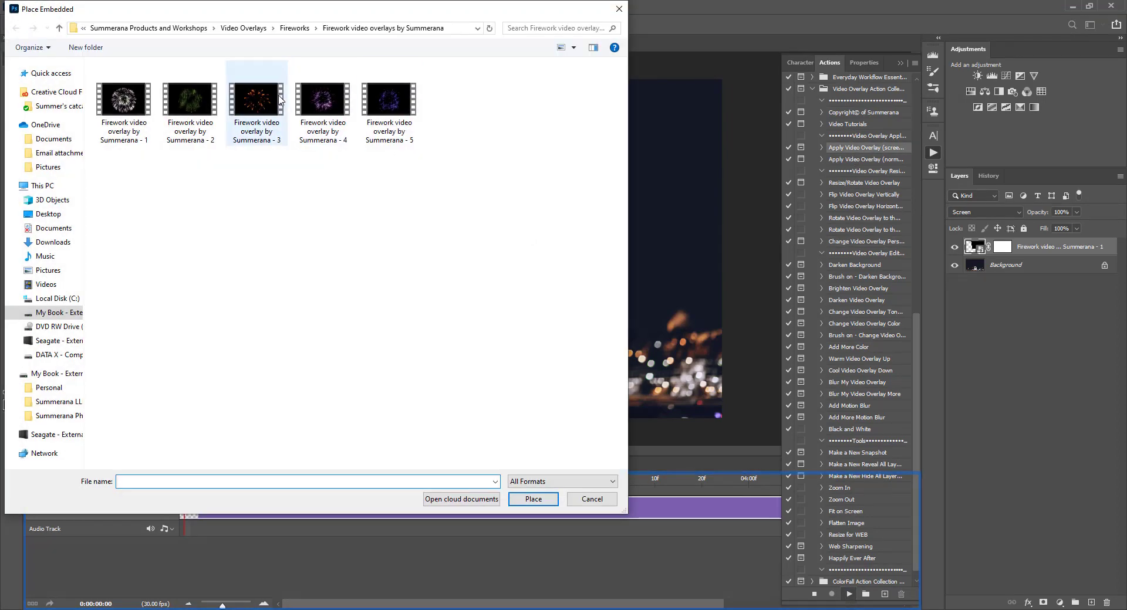
pyautogui.click(256, 106)
pyautogui.click(526, 496)
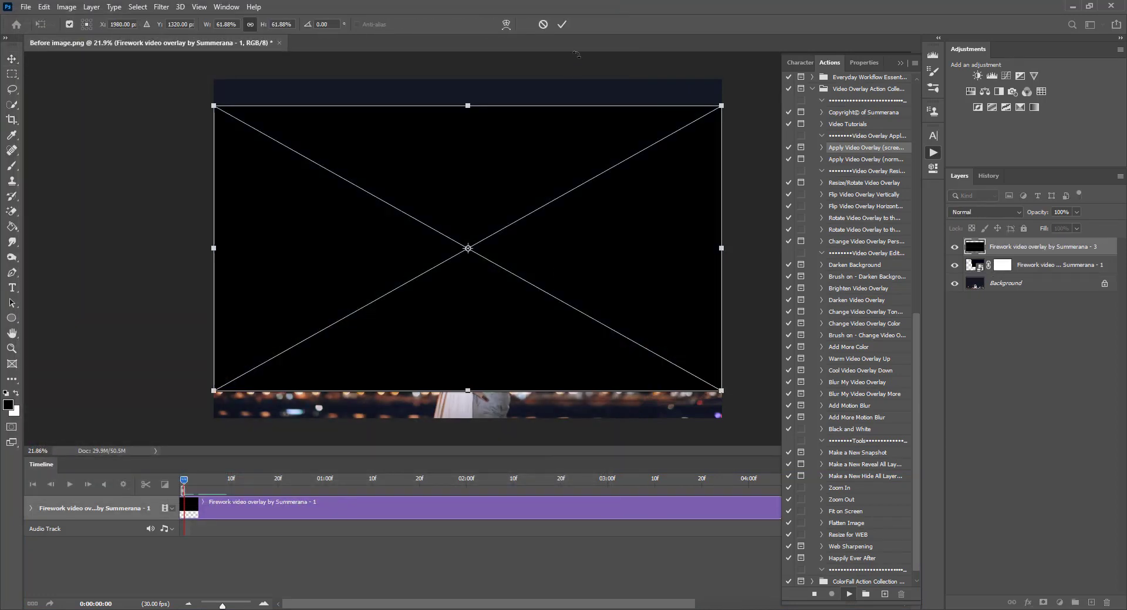
pyautogui.click(562, 24)
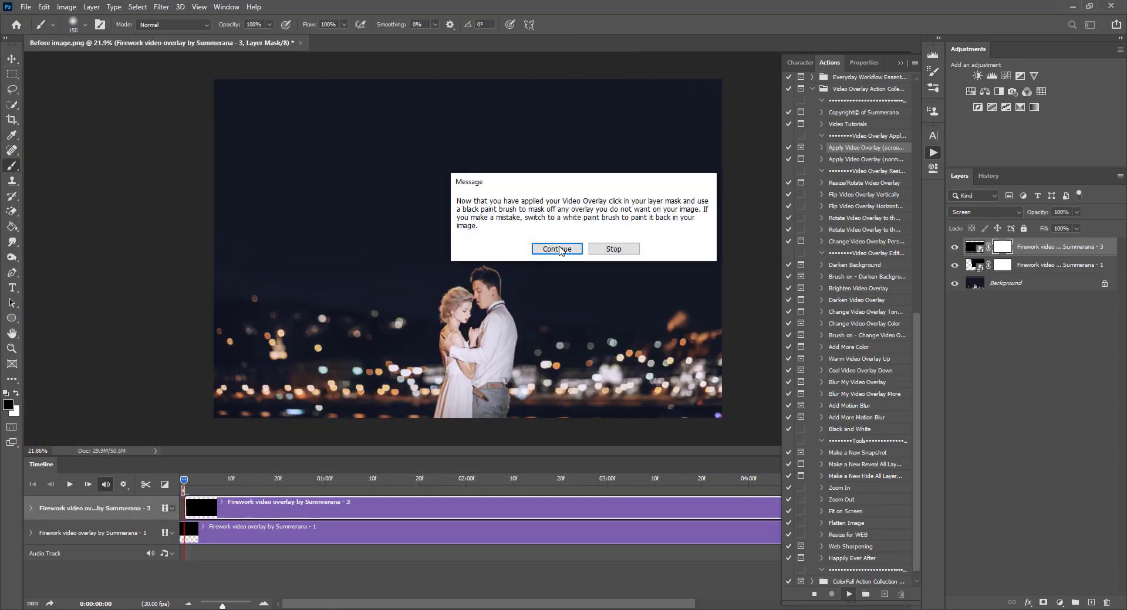
pyautogui.click(556, 249)
# - Play both fireworks up to 0:00:01:18 and move the orange overlay's content into the sky on the right with the Move tool
pyautogui.click(12, 58)
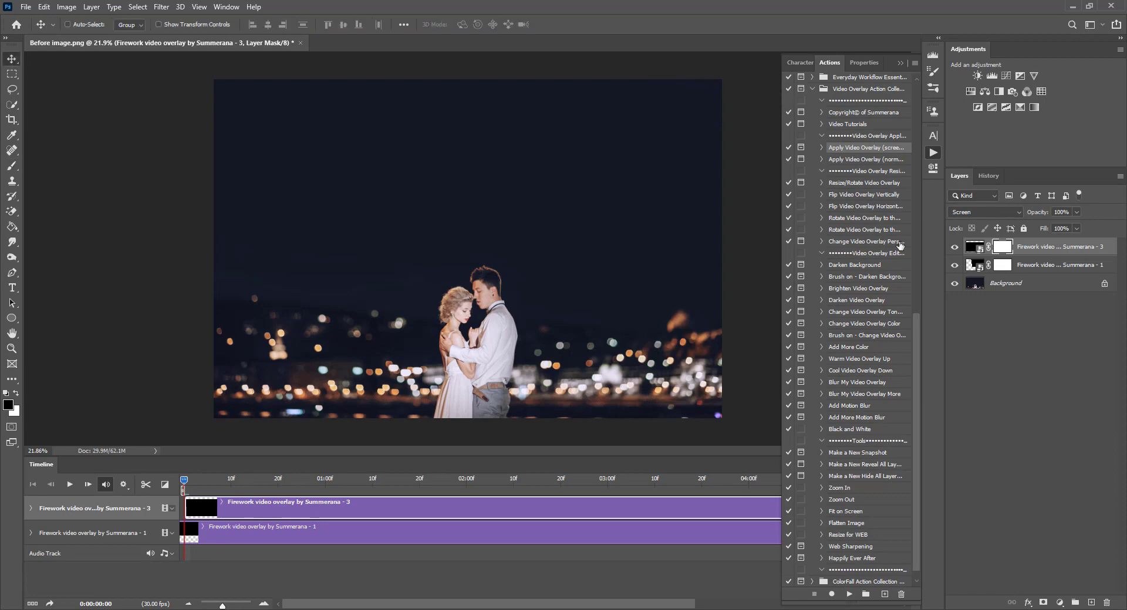
pyautogui.click(974, 247)
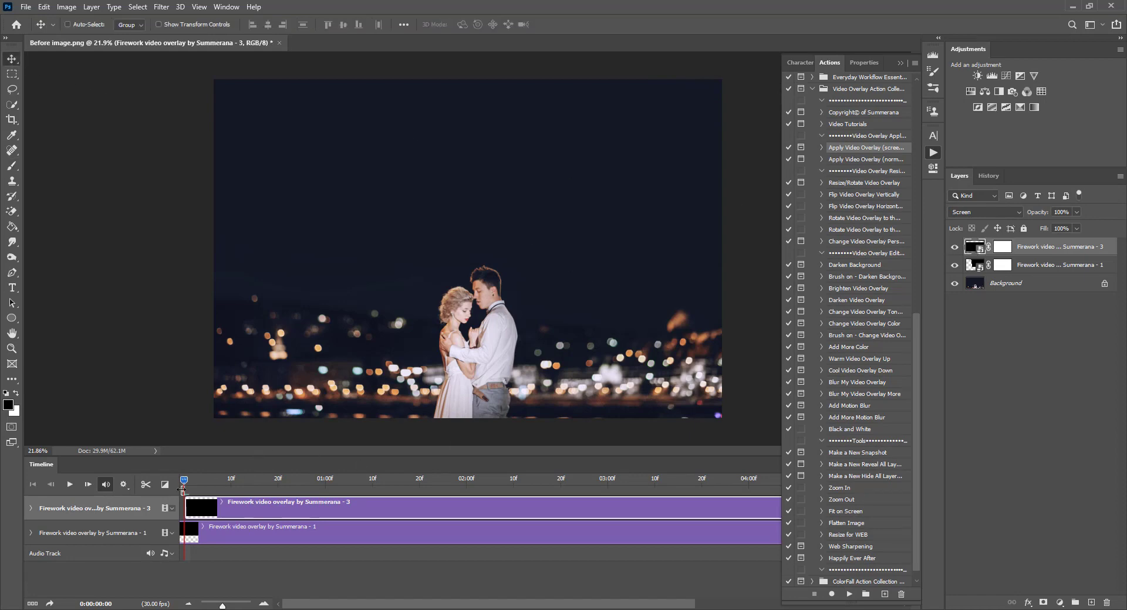
pyautogui.press('space')
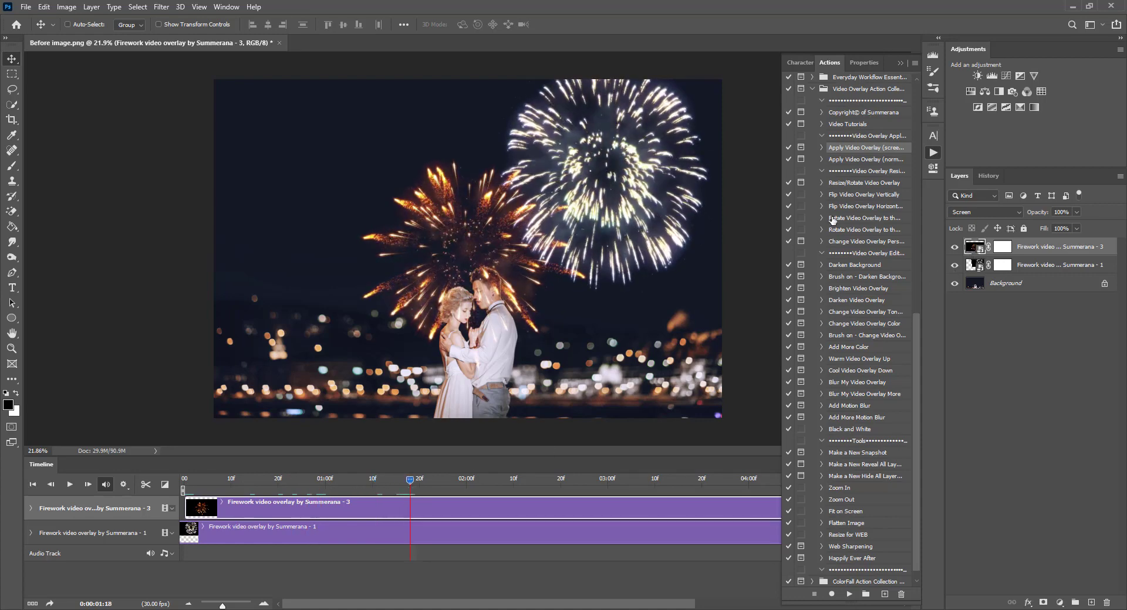
pyautogui.moveTo(711, 199); pyautogui.dragTo(626, 132)
pyautogui.moveTo(461, 173); pyautogui.dragTo(435, 202)
# - Move the white firework overlay into the upper-left sky, opposite the orange firework
pyautogui.click(970, 269)
pyautogui.moveTo(389, 230)
pyautogui.mouseDown()
pyautogui.moveTo(390, 210)
pyautogui.moveTo(388, 228)
pyautogui.mouseUp()
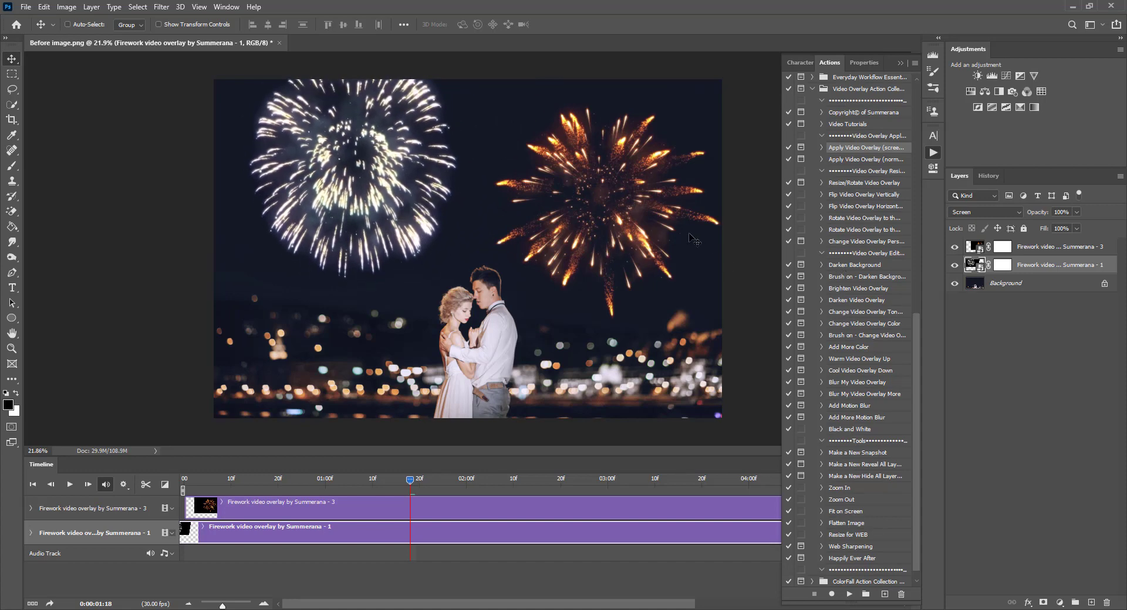
pyautogui.moveTo(669, 235)
pyautogui.mouseDown()
pyautogui.moveTo(660, 234)
pyautogui.moveTo(671, 236)
pyautogui.mouseUp()
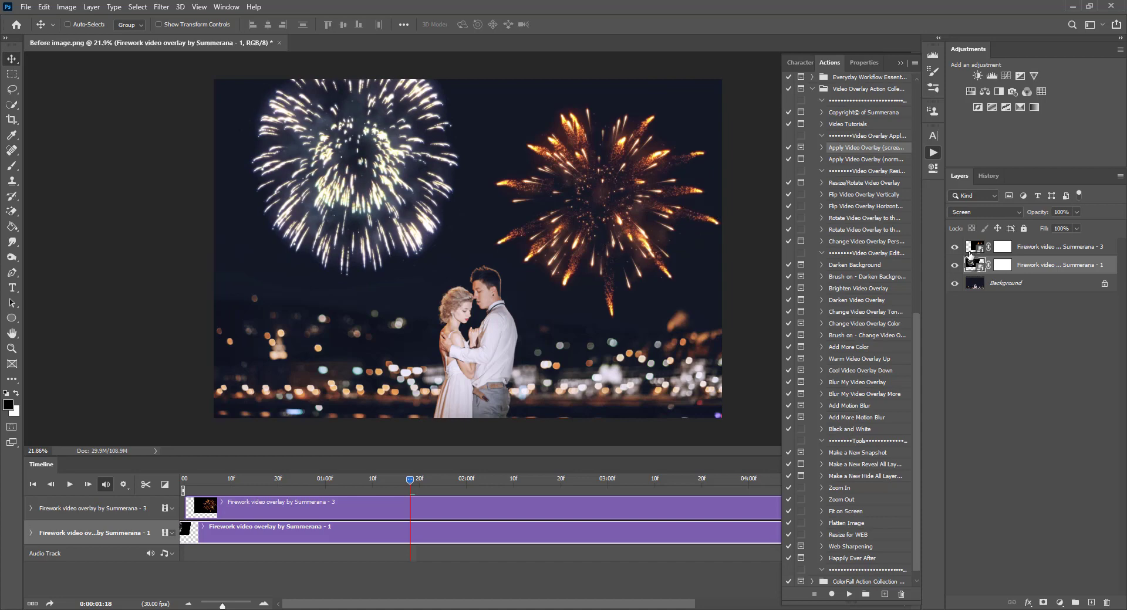
# - Return the playhead to 0:00:00:00 and slide the white firework clip later, aligning its start with the orange clip
pyautogui.click(973, 249)
pyautogui.click(330, 529)
pyautogui.click(210, 516)
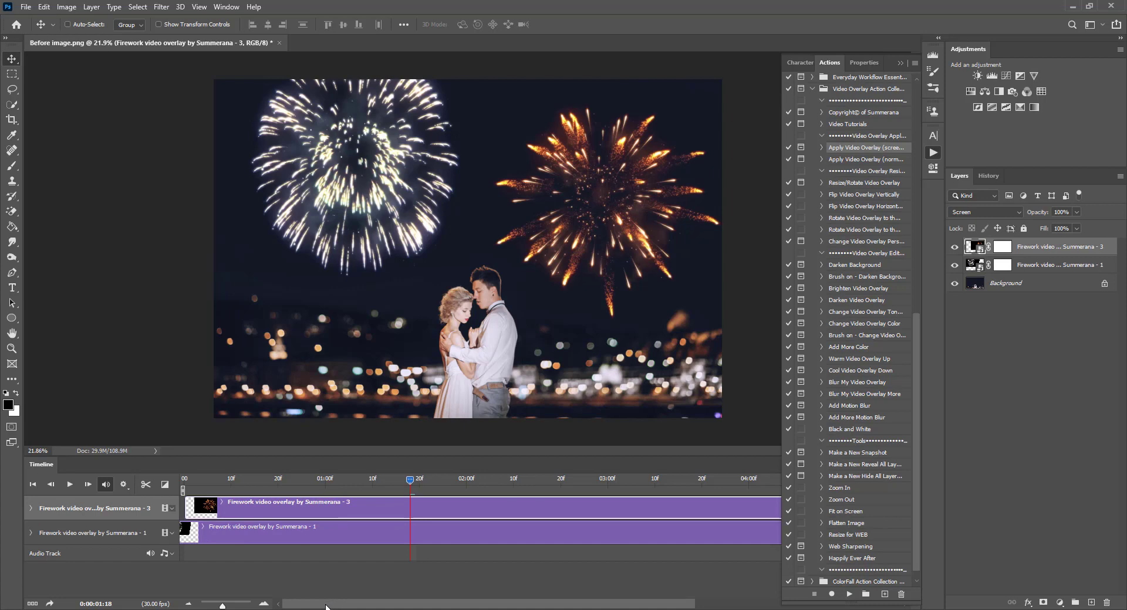
pyautogui.moveTo(324, 486); pyautogui.dragTo(148, 482)
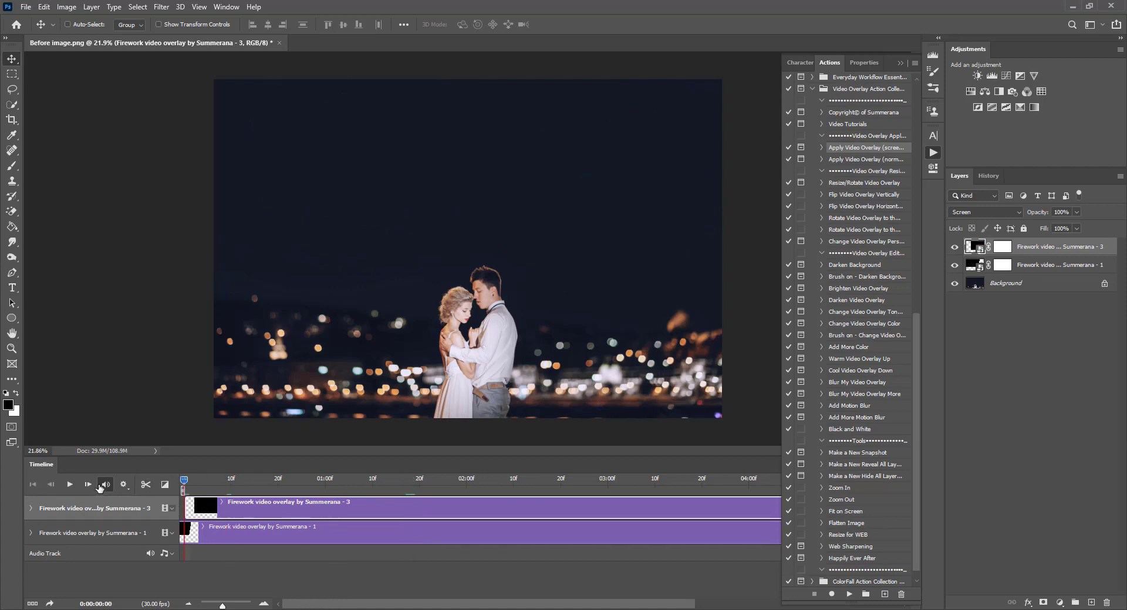
pyautogui.click(212, 536)
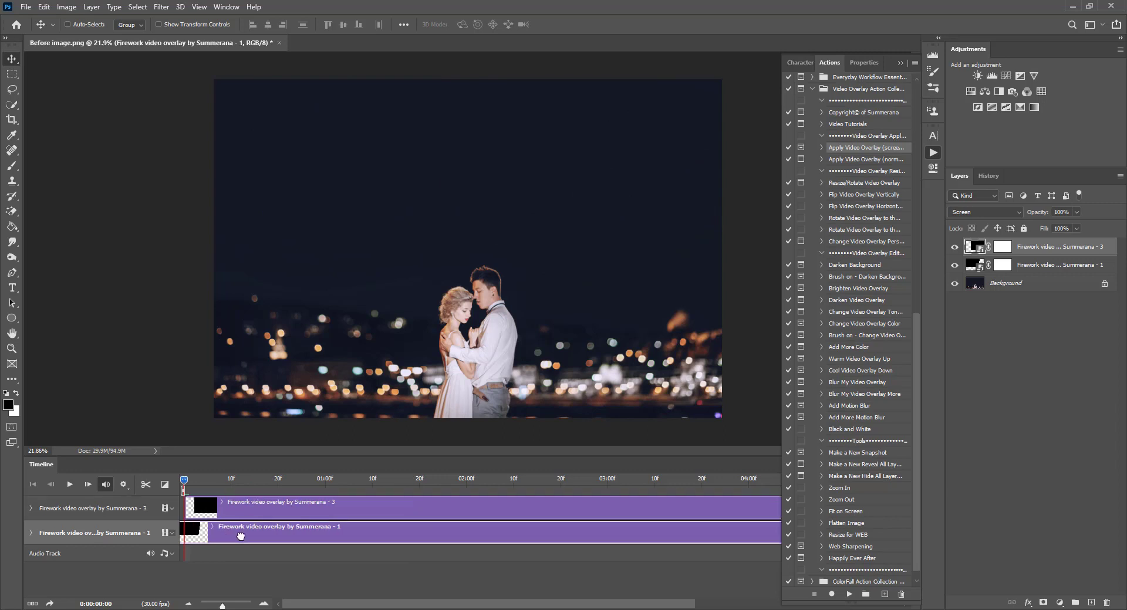
pyautogui.moveTo(241, 536); pyautogui.dragTo(231, 536)
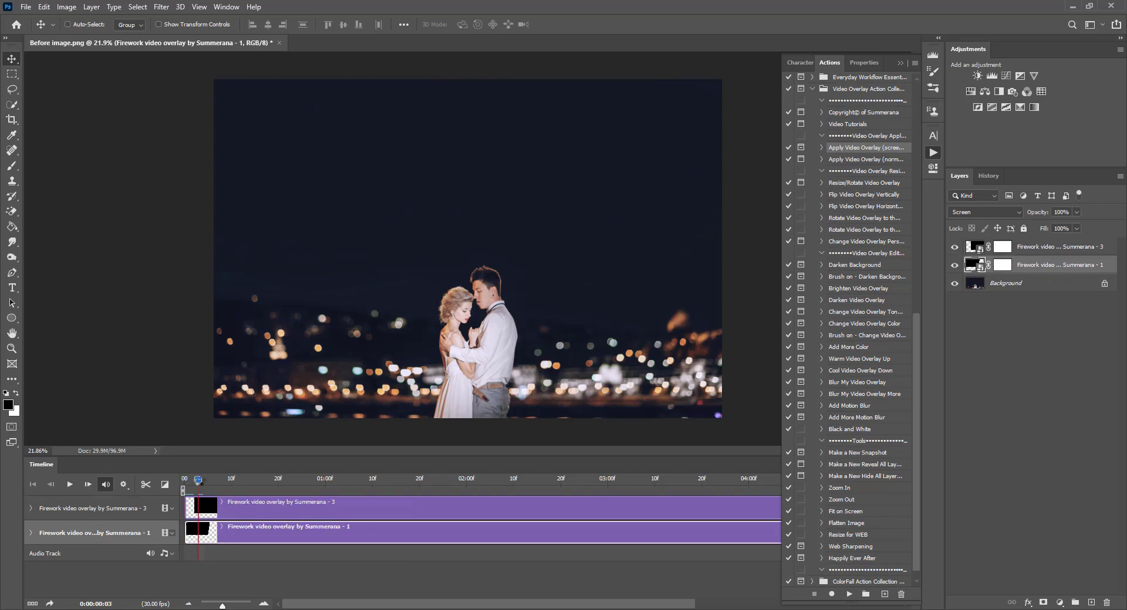
# - Slide the orange firework clip earlier to cut its opening frames, preview up to 0:00:01:02 and return the playhead to the start
pyautogui.moveTo(242, 519); pyautogui.dragTo(187, 510)
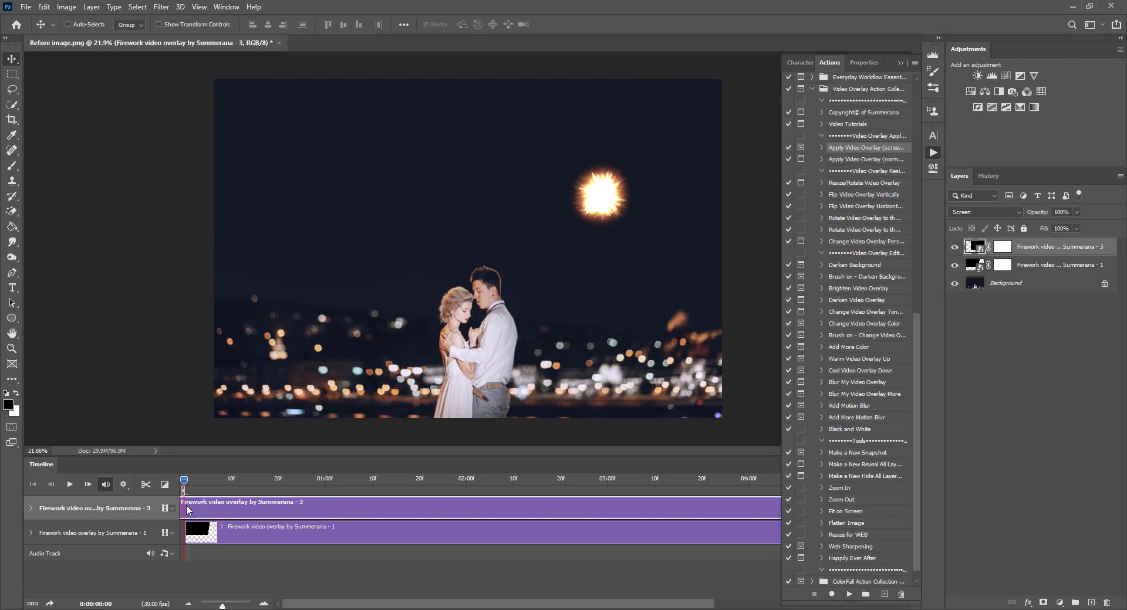
pyautogui.click(69, 484)
pyautogui.click(72, 485)
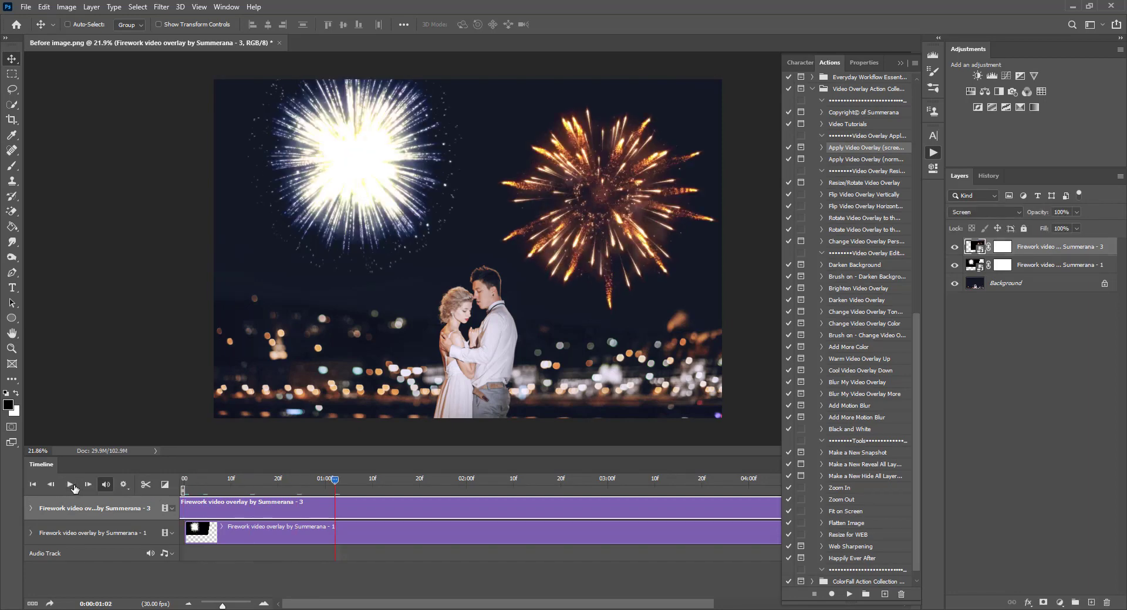
pyautogui.moveTo(337, 486); pyautogui.dragTo(151, 475)
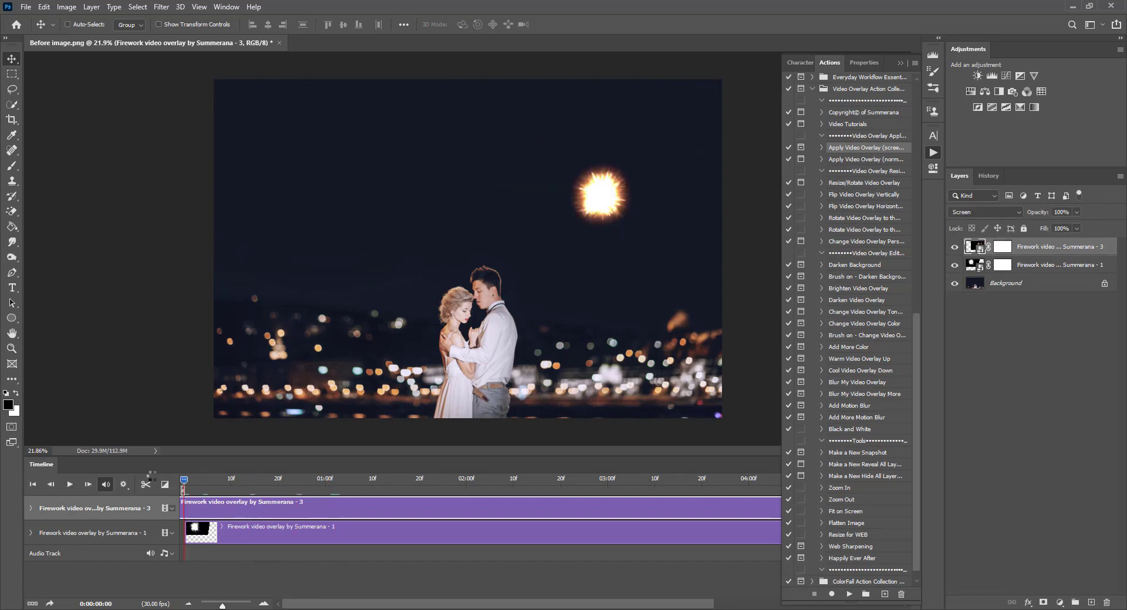
# - Slide the orange firework clip back into alignment with the white clip and play both from the start
pyautogui.moveTo(201, 504); pyautogui.dragTo(265, 510)
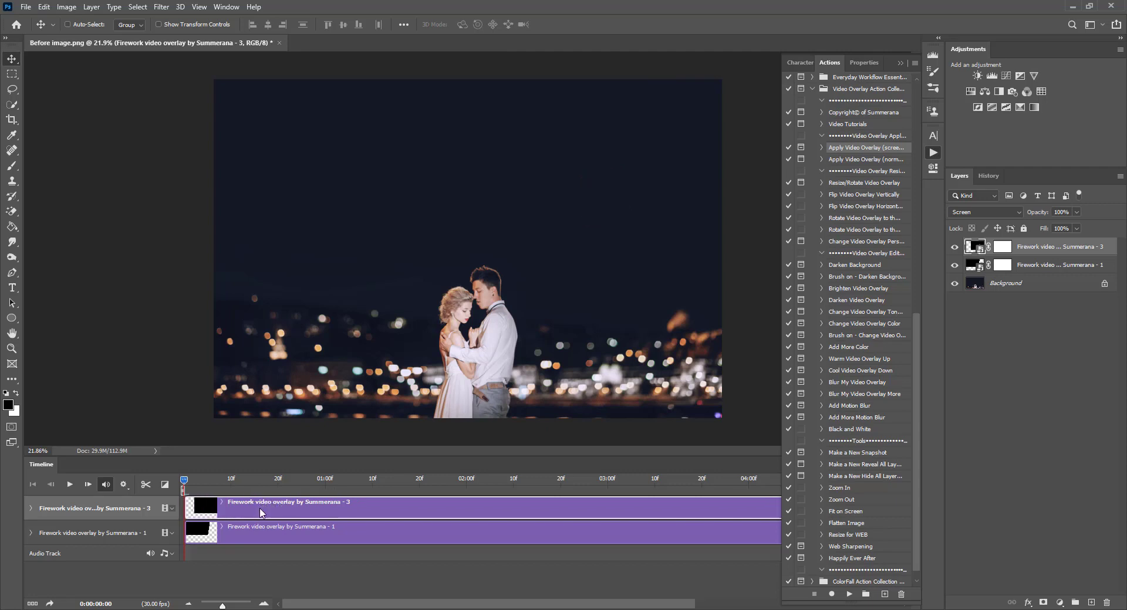
pyautogui.click(70, 485)
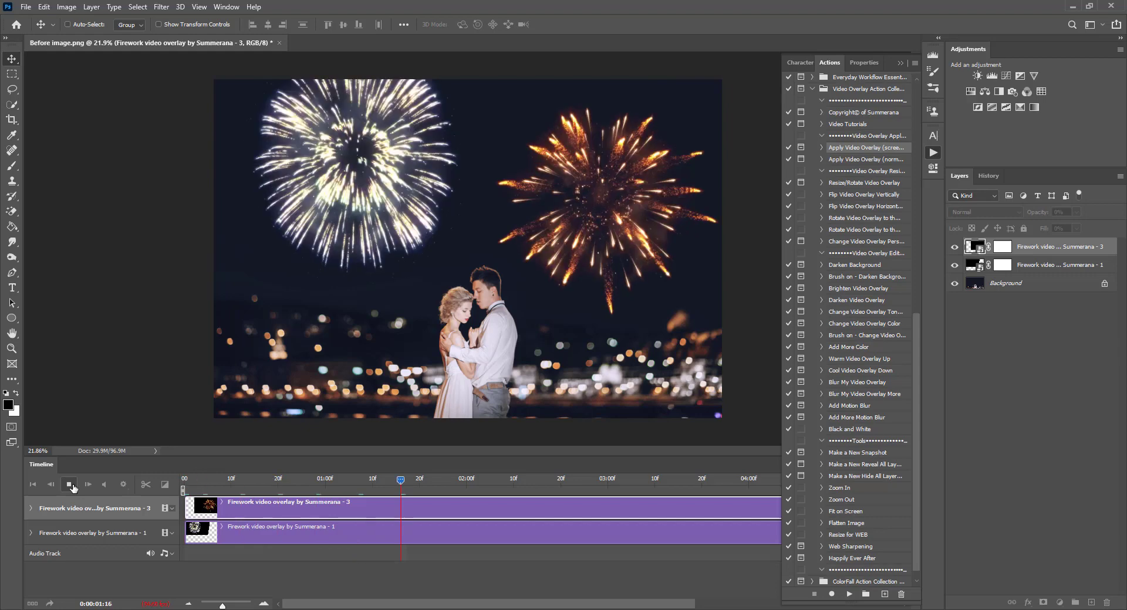
# - Stop playback, slide the orange firework clip later to start at about 0:00:02:00, and play the sequence from the beginning
pyautogui.click(71, 486)
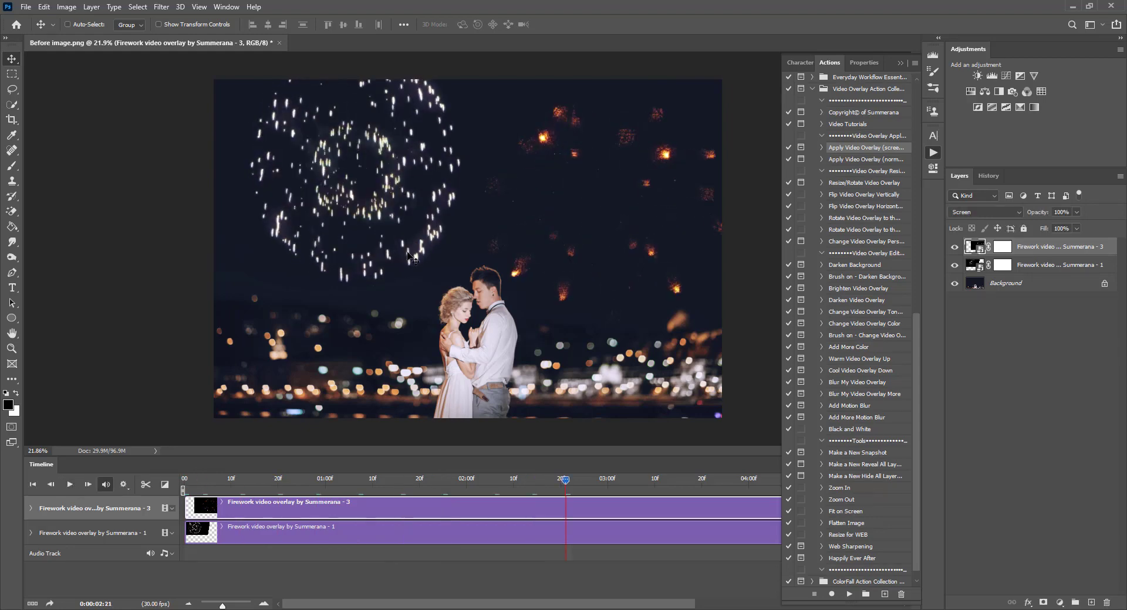
pyautogui.moveTo(262, 502); pyautogui.dragTo(525, 514)
pyautogui.moveTo(460, 605); pyautogui.dragTo(667, 604)
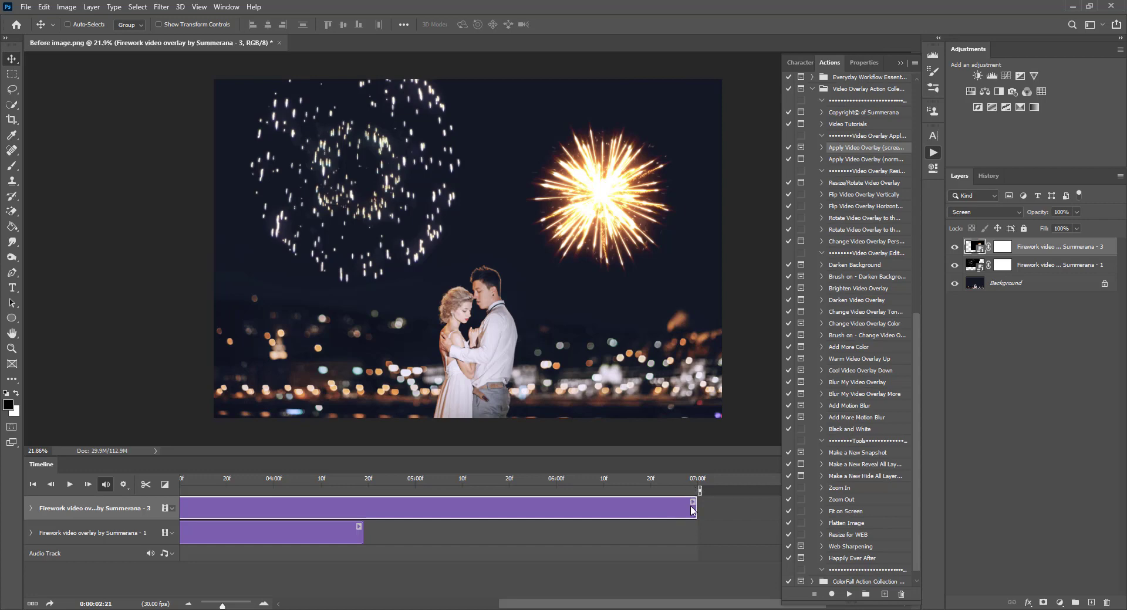
pyautogui.moveTo(635, 606); pyautogui.dragTo(376, 608)
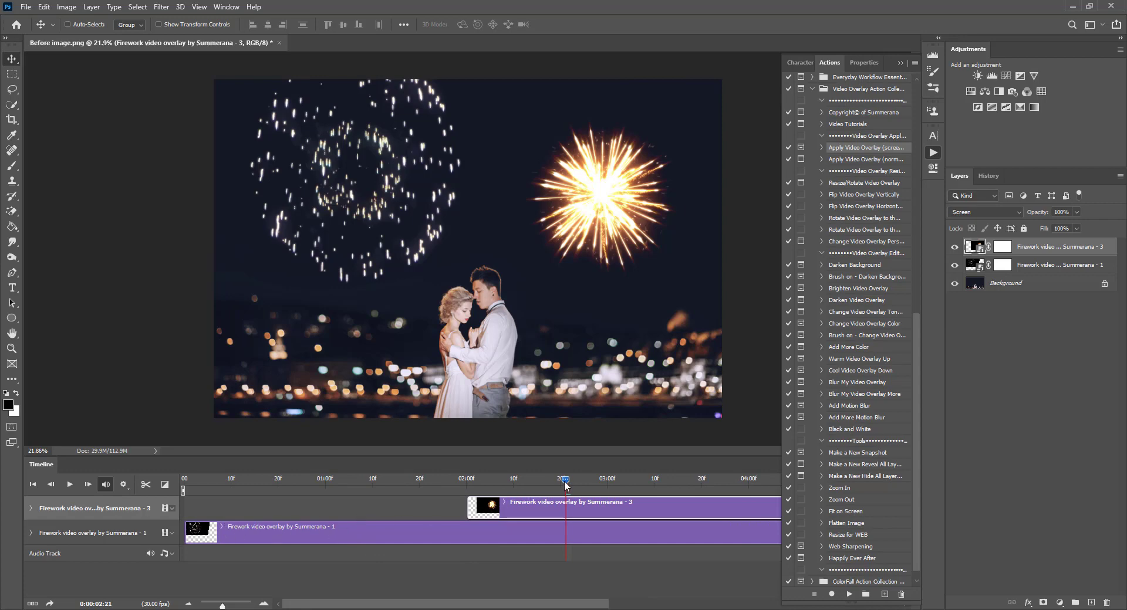
pyautogui.moveTo(565, 481); pyautogui.dragTo(164, 504)
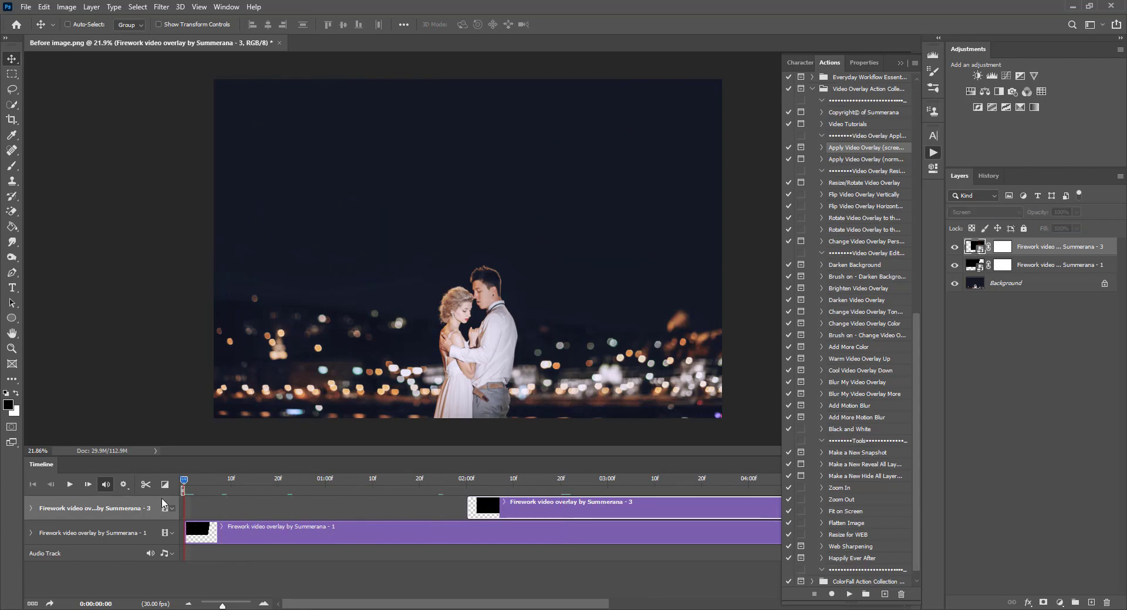
pyautogui.click(69, 487)
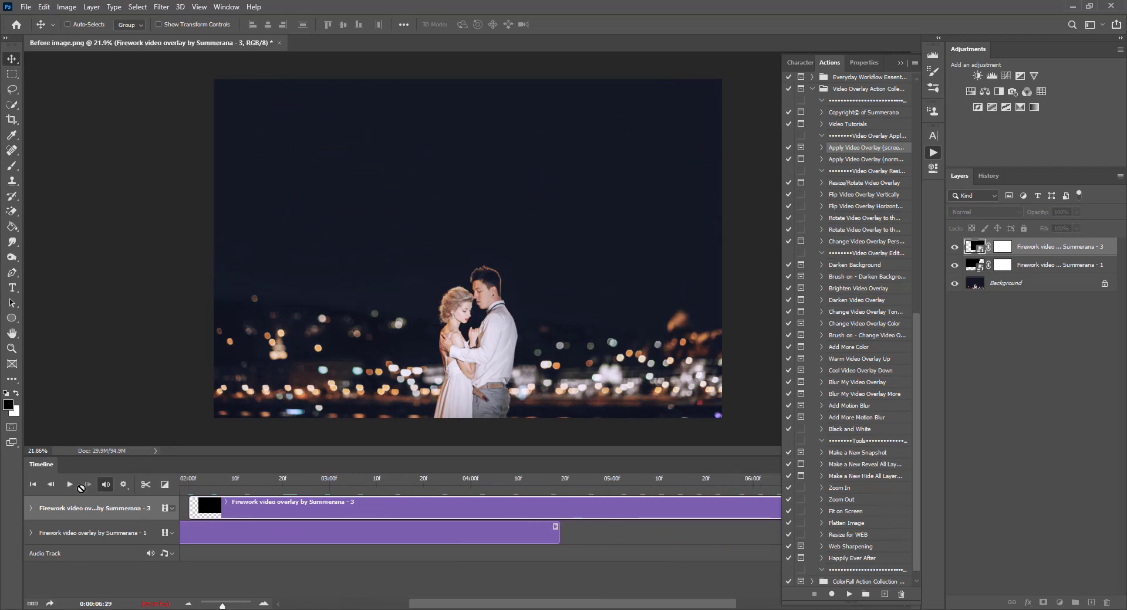
# - Shorten the orange firework clip by trimming its end back to about 0:00:05:12
pyautogui.click(71, 486)
pyautogui.moveTo(438, 604); pyautogui.dragTo(478, 608)
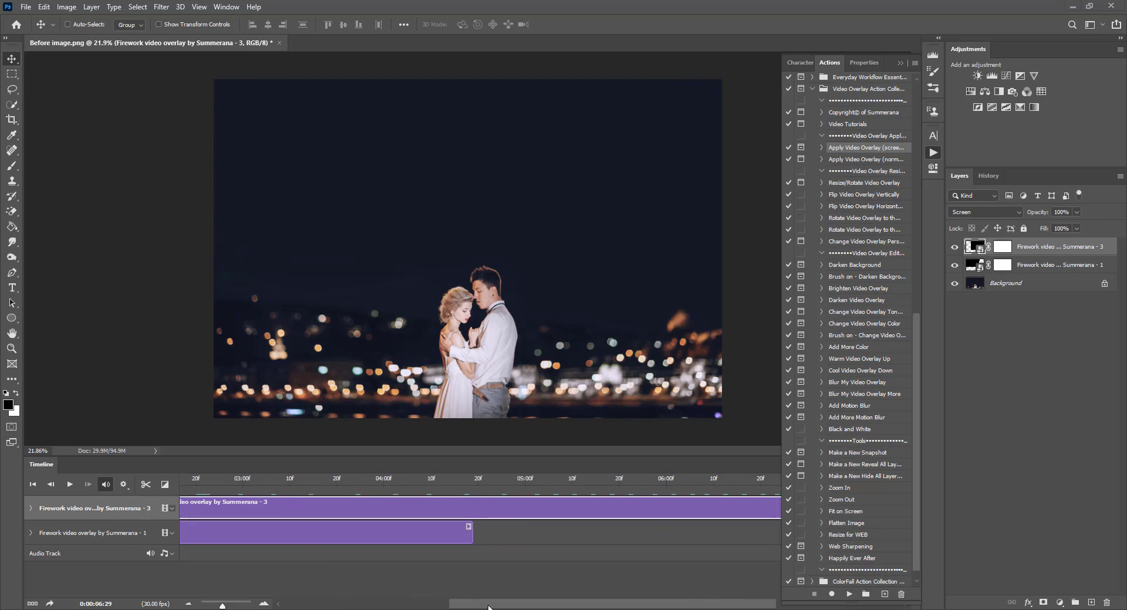
pyautogui.moveTo(548, 607); pyautogui.dragTo(588, 606)
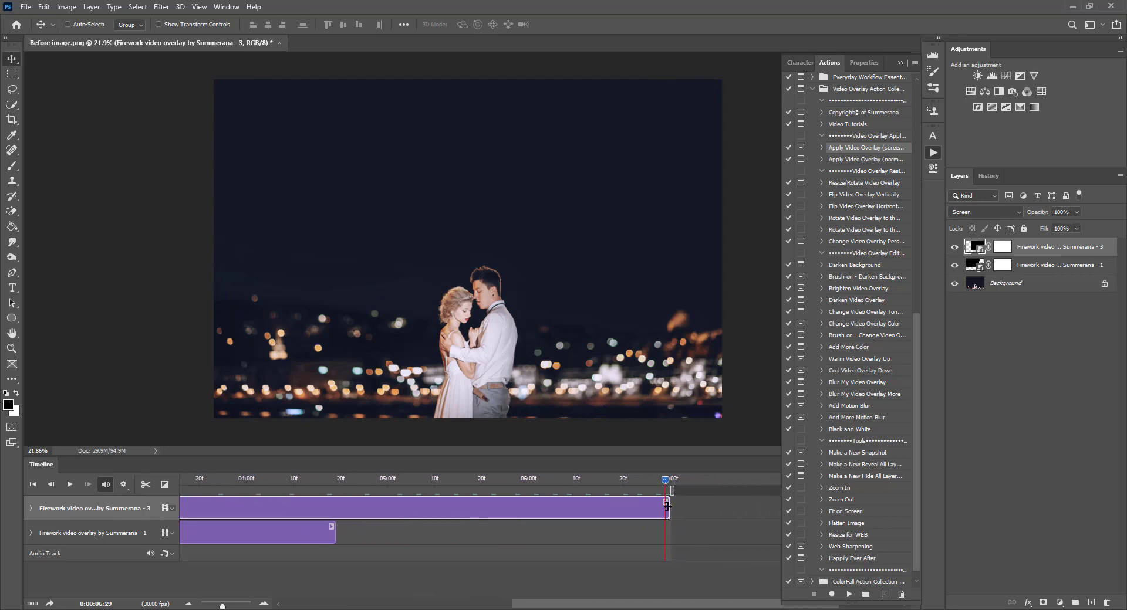
pyautogui.moveTo(669, 490); pyautogui.dragTo(449, 504)
pyautogui.moveTo(668, 508); pyautogui.dragTo(452, 509)
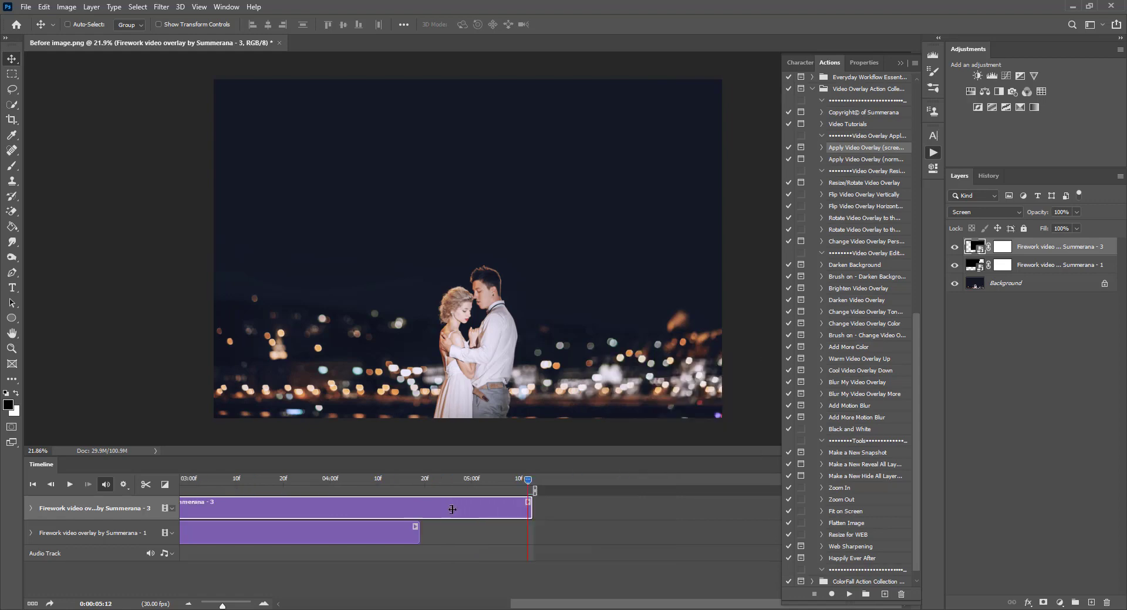
# - Fit both firework clips in the timeline view and play the staggered sequence from 0:00:00:00
pyautogui.moveTo(526, 481); pyautogui.dragTo(180, 492)
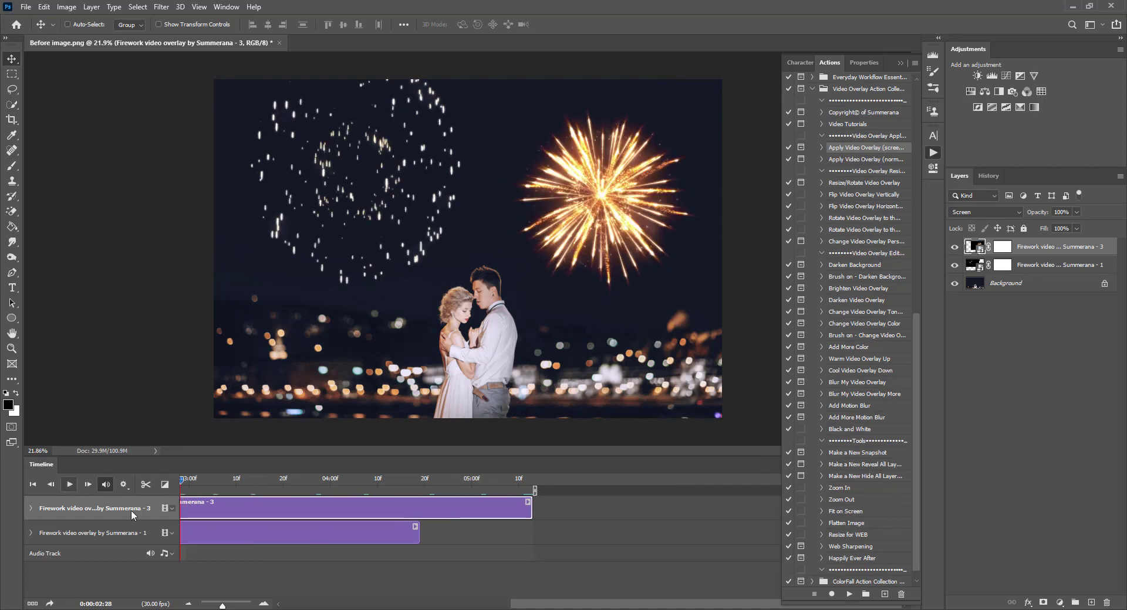
pyautogui.moveTo(525, 606); pyautogui.dragTo(297, 606)
pyautogui.moveTo(222, 606)
pyautogui.mouseDown()
pyautogui.moveTo(208, 606)
pyautogui.moveTo(236, 606)
pyautogui.moveTo(217, 606)
pyautogui.mouseUp()
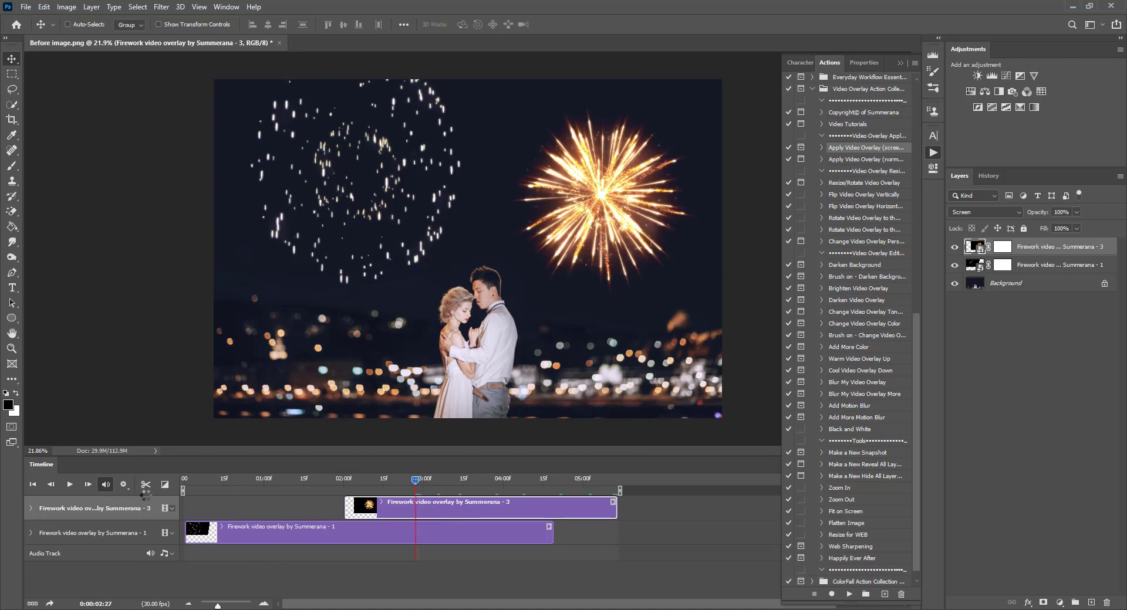
pyautogui.click(33, 484)
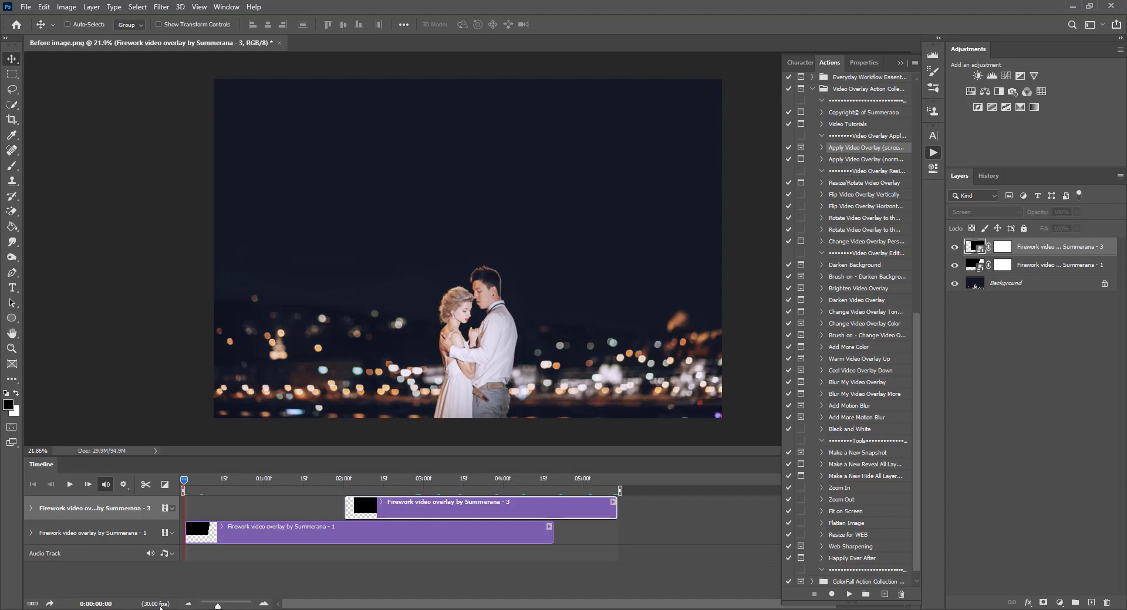
pyautogui.click(70, 485)
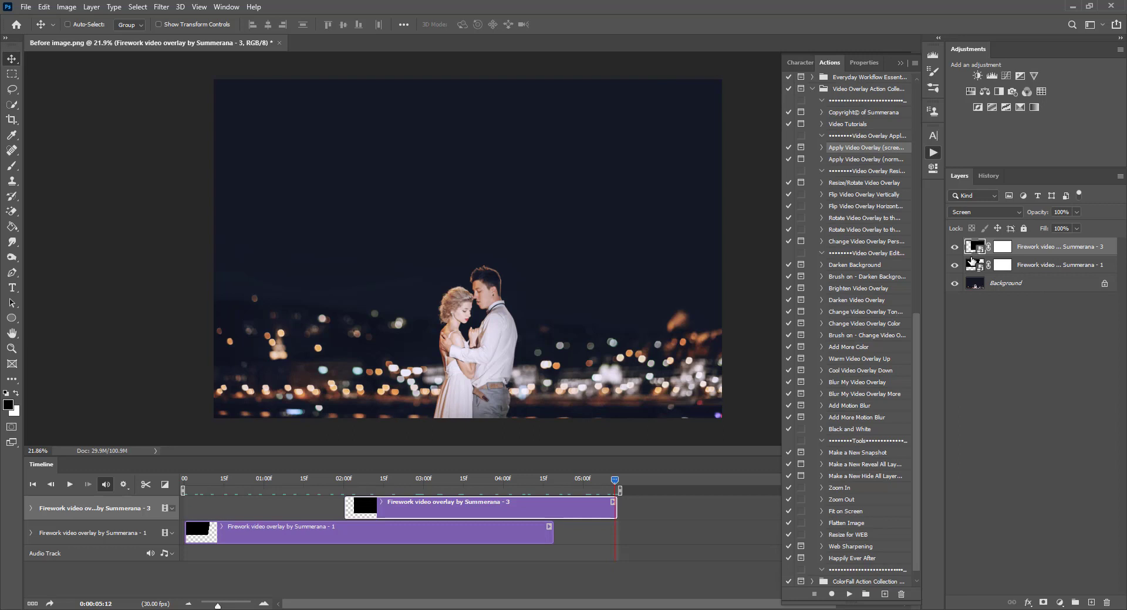
# - Run the Darken Background action on the Background layer with the playhead at 0:00:00:00, continuing through its messages
pyautogui.click(971, 266)
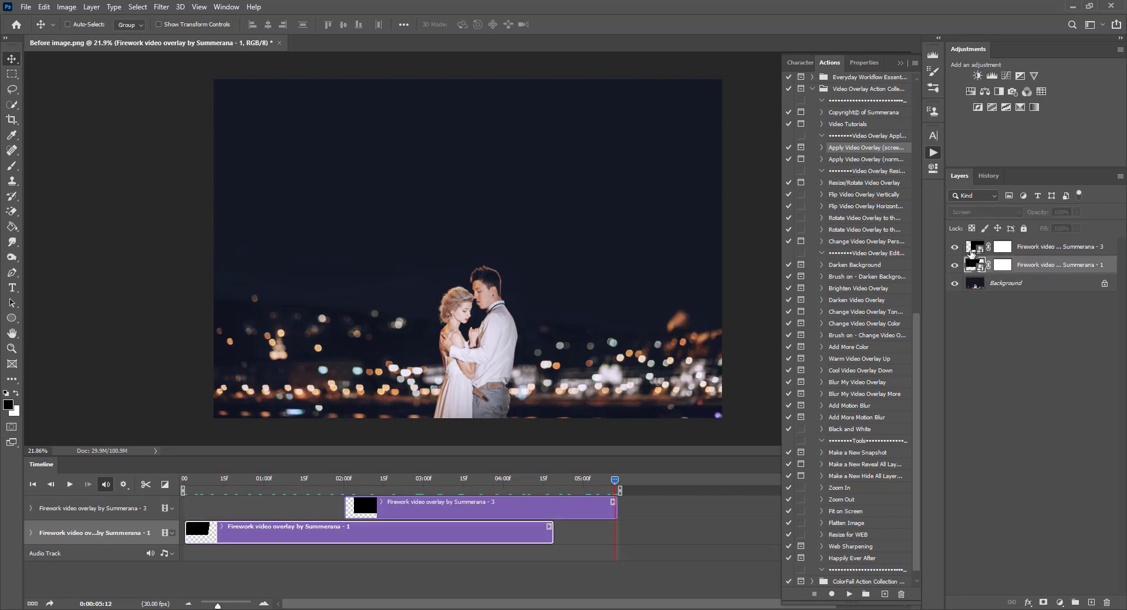
pyautogui.click(969, 252)
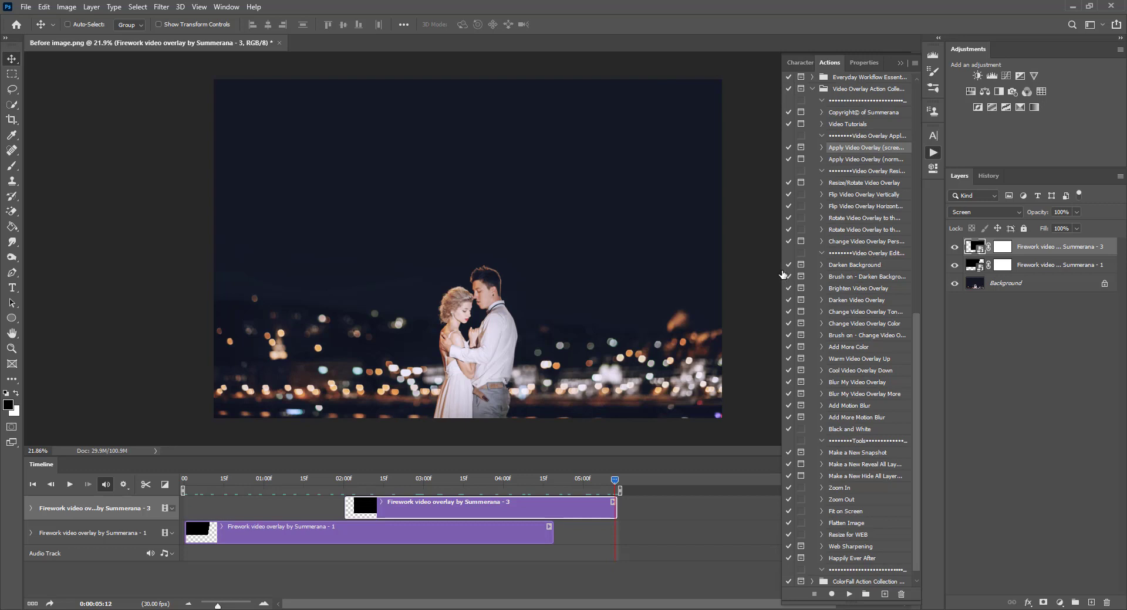
pyautogui.moveTo(778, 269); pyautogui.dragTo(767, 270)
pyautogui.click(822, 266)
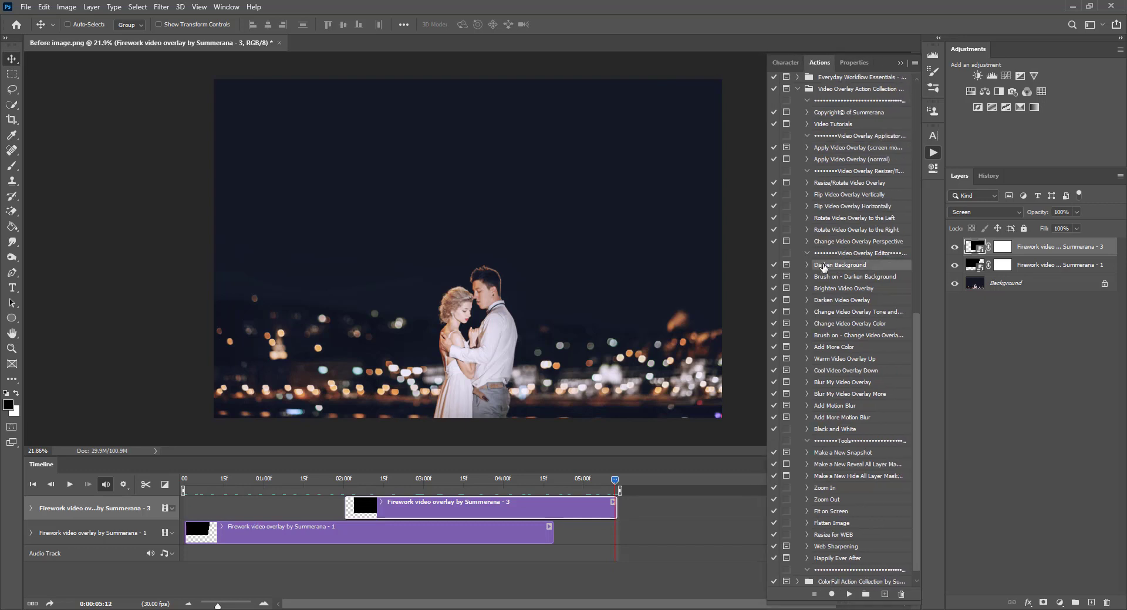
pyautogui.click(973, 282)
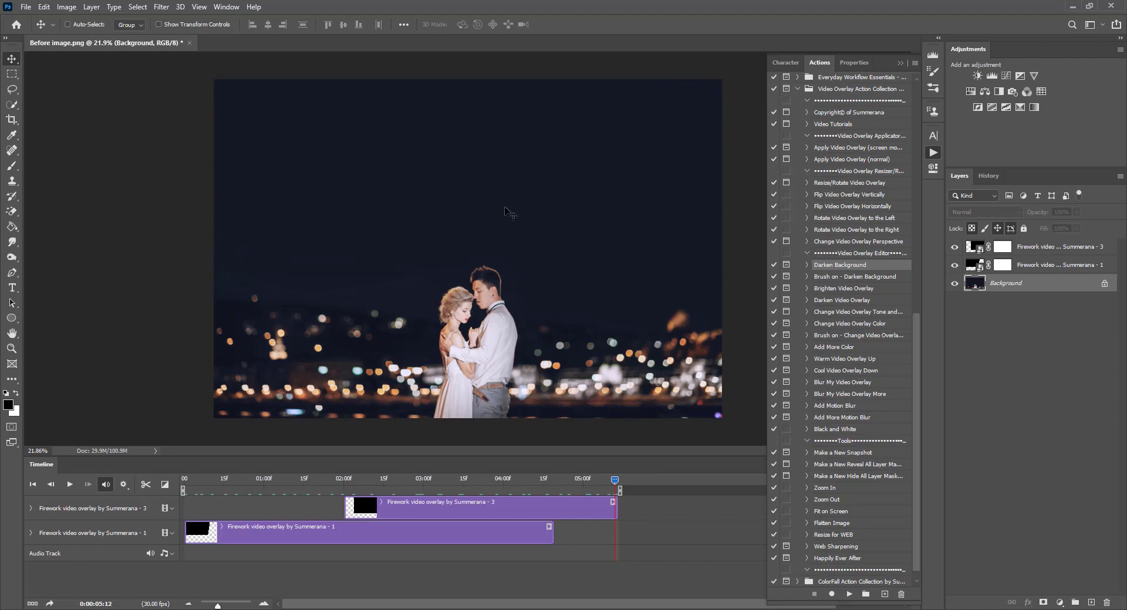
pyautogui.moveTo(616, 479); pyautogui.dragTo(183, 481)
pyautogui.click(849, 594)
pyautogui.click(549, 242)
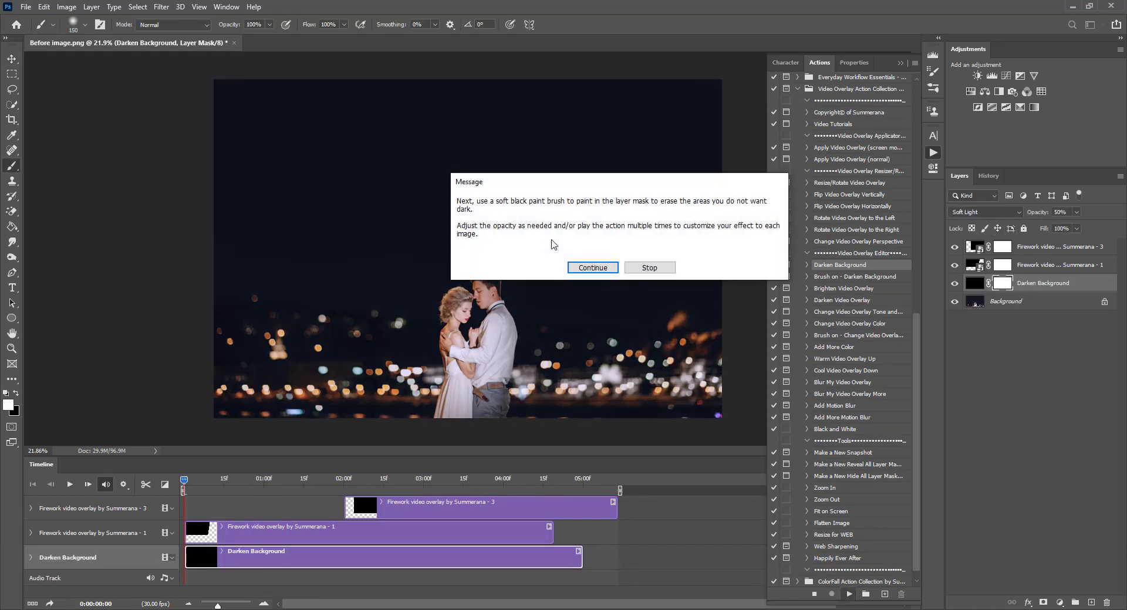
pyautogui.click(592, 268)
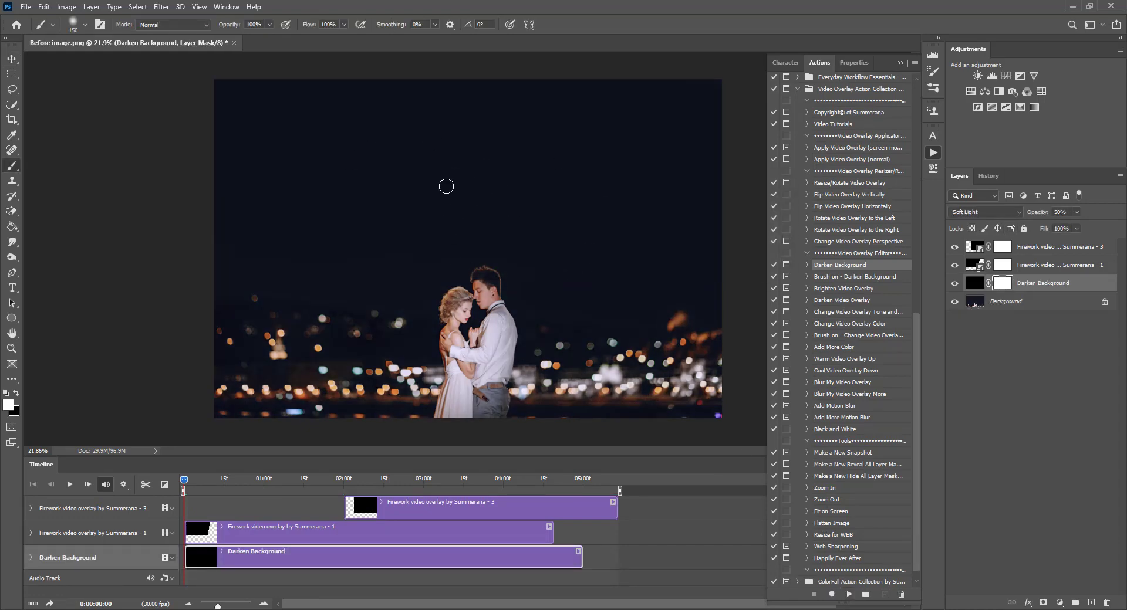
# - Scrub the timeline to 0:00:02:18 to preview both fireworks over the darkened sky
pyautogui.click(975, 282)
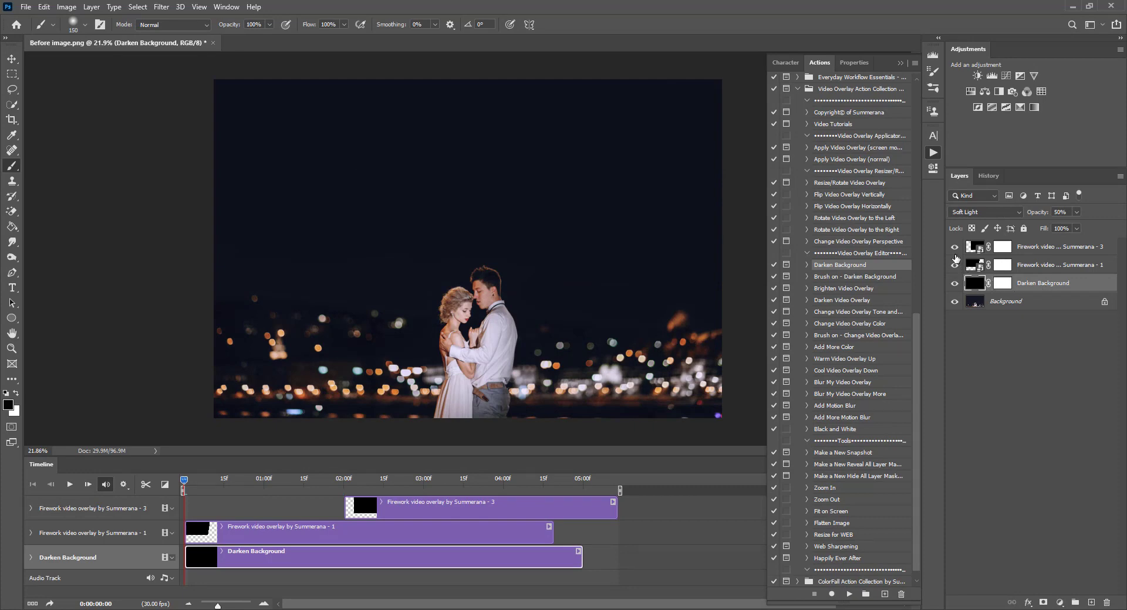
pyautogui.moveTo(183, 480); pyautogui.dragTo(277, 480)
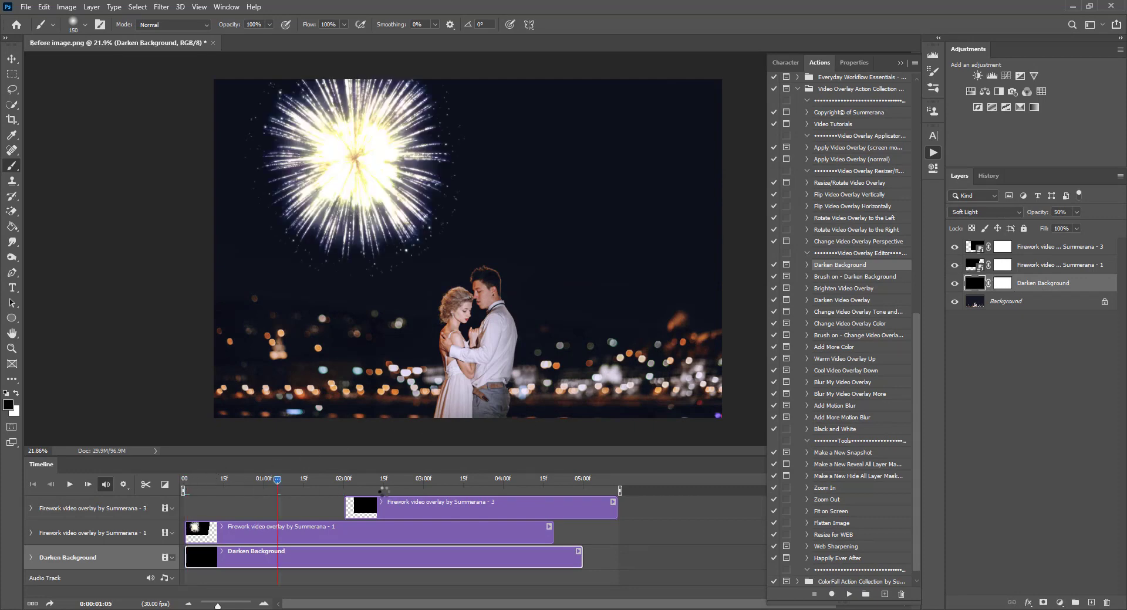
pyautogui.moveTo(383, 491); pyautogui.dragTo(391, 491)
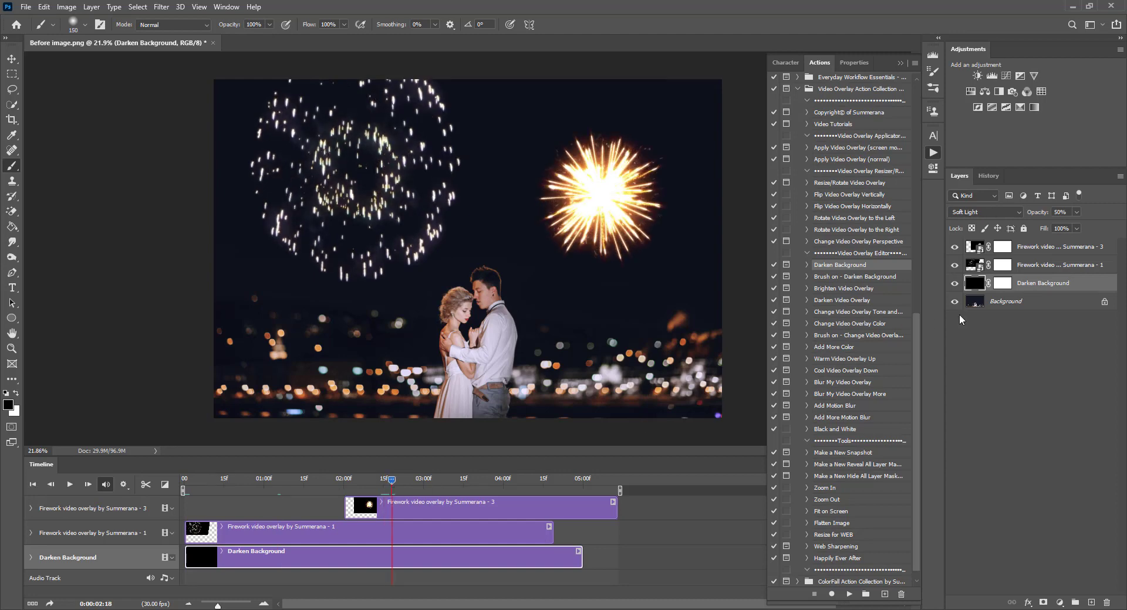
# - Target the Darken Background layer mask and set up an enlarged Soft Round brush with black as the foreground colour
pyautogui.click(1002, 283)
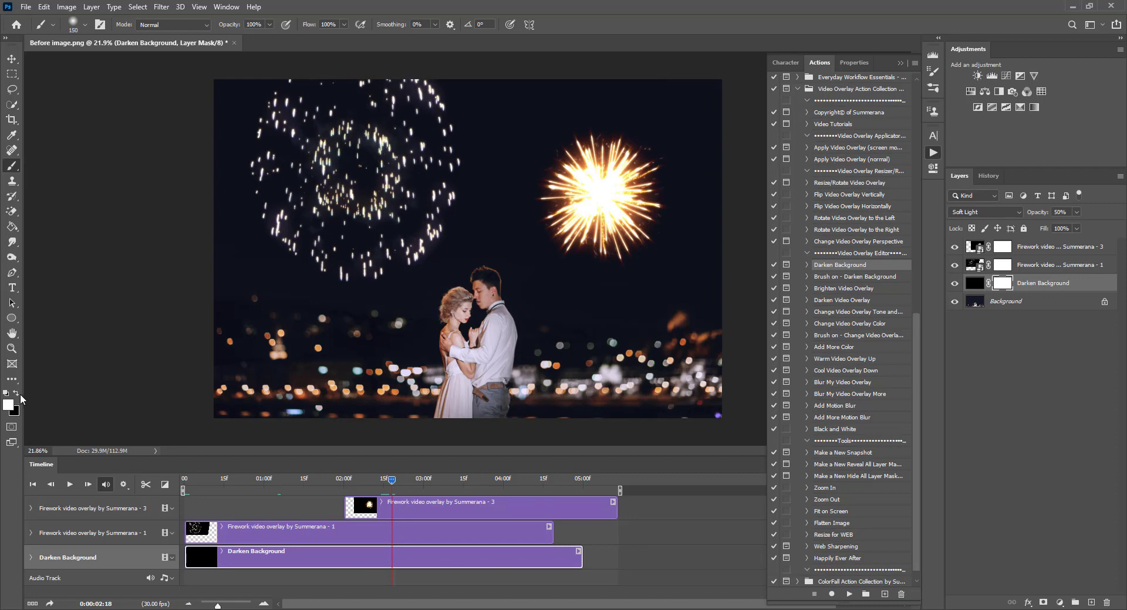
pyautogui.press('x')
pyautogui.press(']')
pyautogui.press(']')
pyautogui.press(']')
pyautogui.click(69, 25)
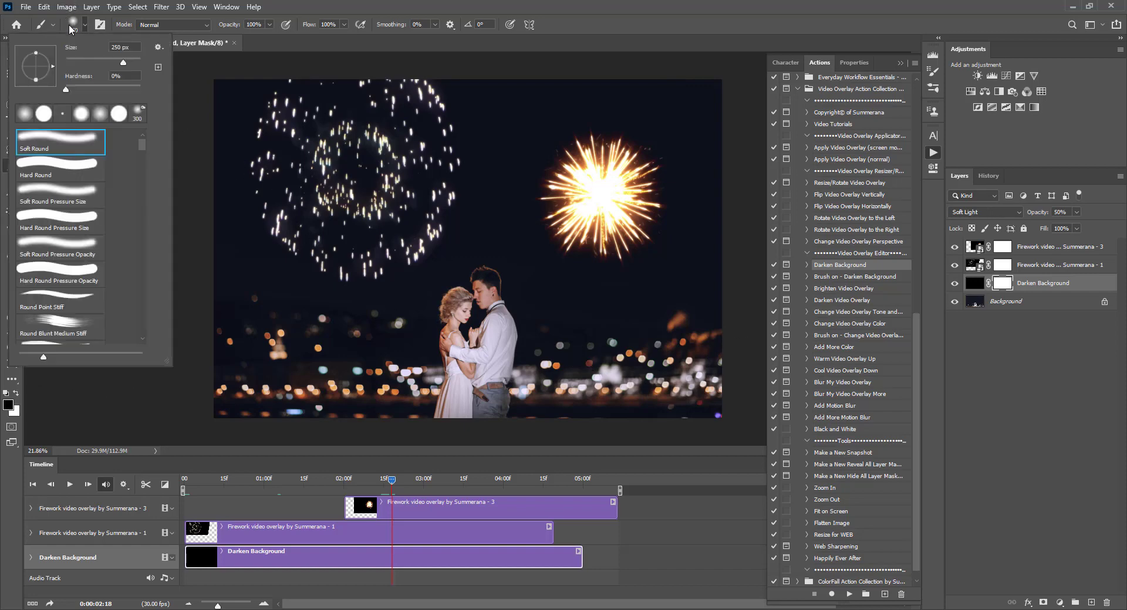
pyautogui.click(66, 87)
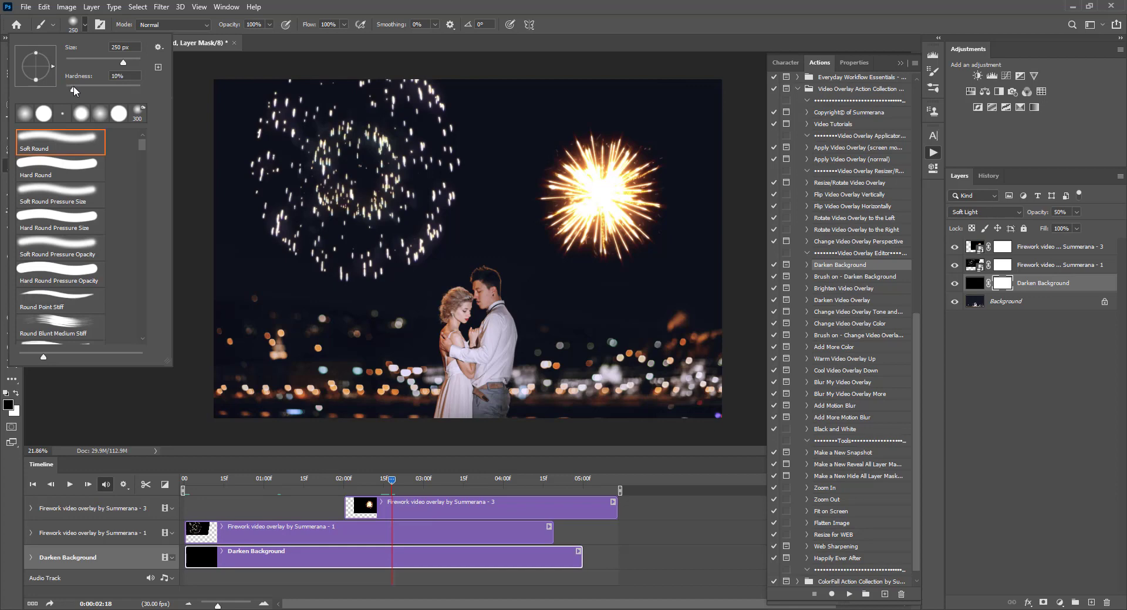
pyautogui.click(1001, 284)
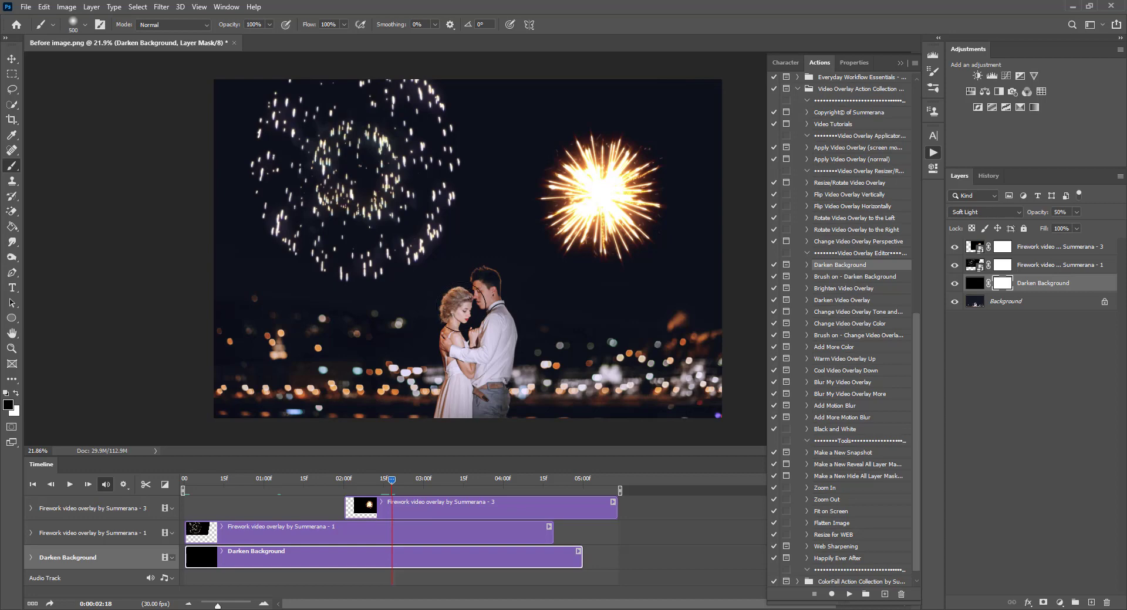
# - Paint black on the mask over the couple and the city lights to erase the darkening there, enlarging the brush to 900 px
pyautogui.press(']')
pyautogui.press(']')
pyautogui.press(']')
pyautogui.moveTo(494, 369)
pyautogui.mouseDown()
pyautogui.moveTo(493, 392)
pyautogui.moveTo(256, 385)
pyautogui.moveTo(692, 370)
pyautogui.mouseUp()
pyautogui.press(']')
pyautogui.press(']')
pyautogui.press(']')
pyautogui.press(']')
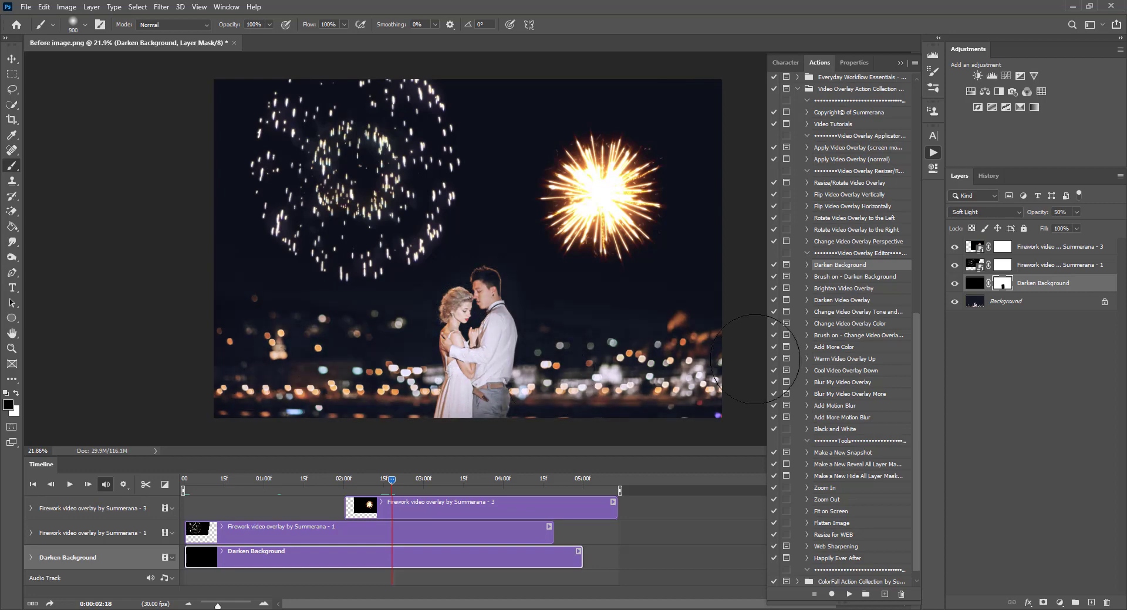
# - Scrub the timeline to 0:00:03:10 and toggle the Darken Background layer's visibility to compare the effect
pyautogui.click(973, 288)
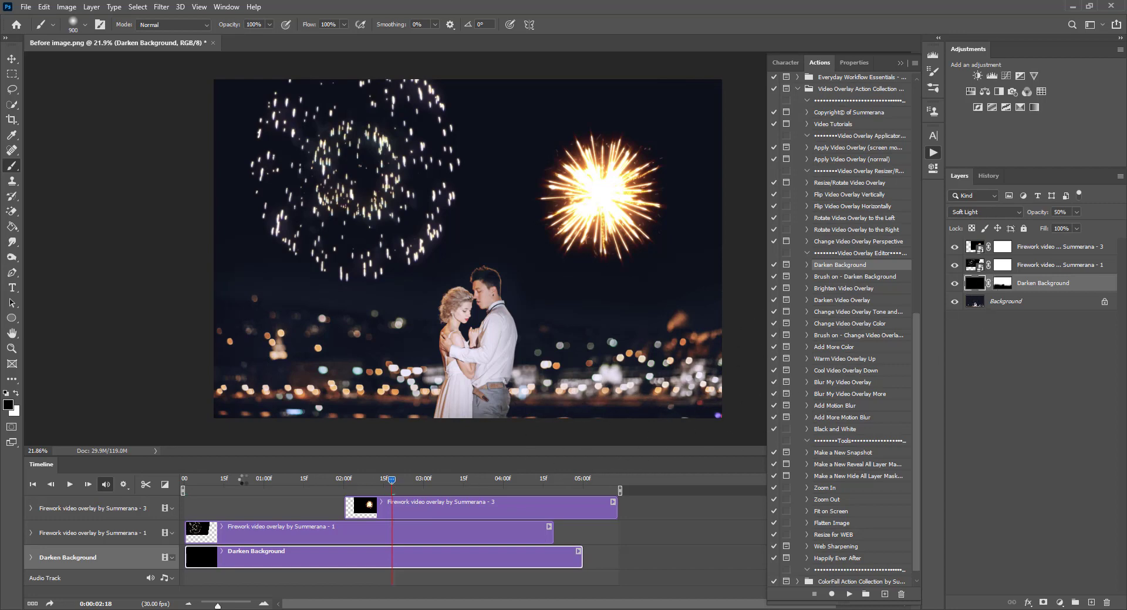
pyautogui.moveTo(242, 479); pyautogui.dragTo(452, 501)
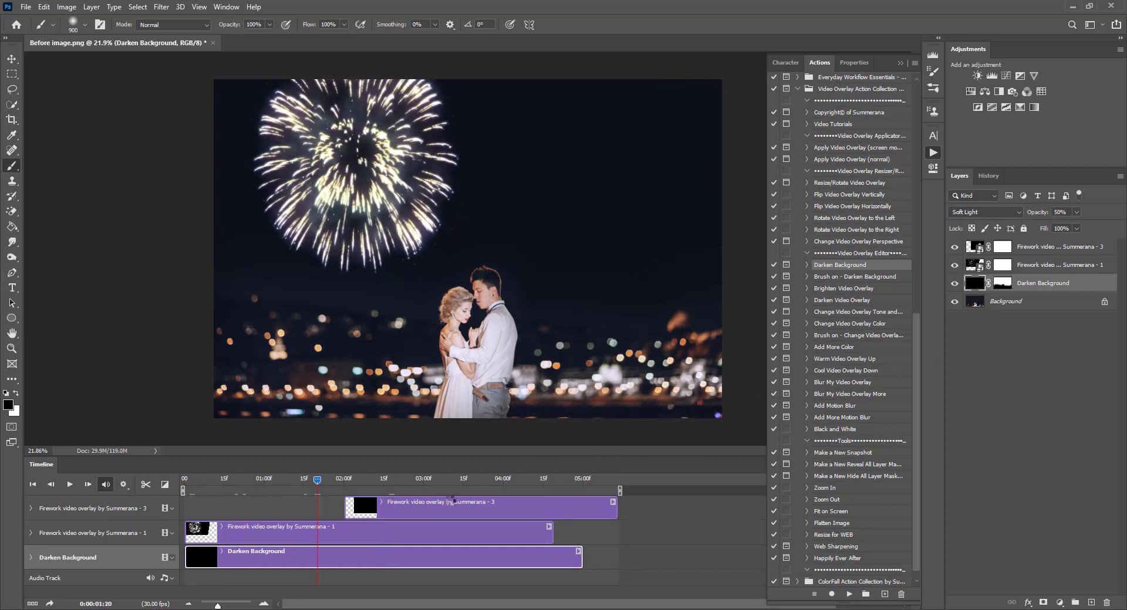
pyautogui.click(955, 286)
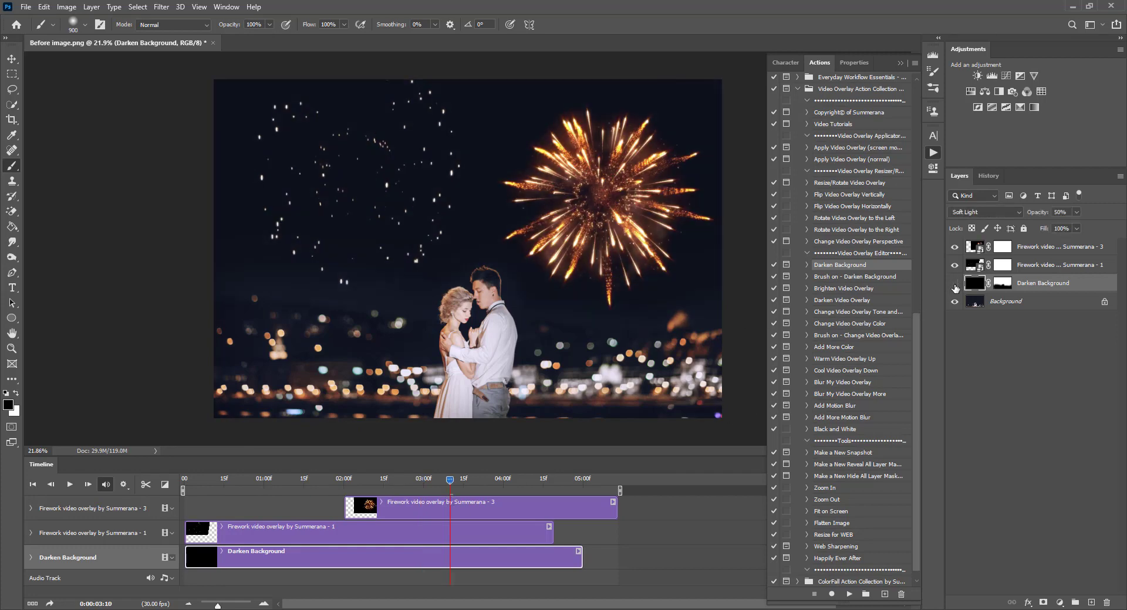
pyautogui.click(955, 287)
# - Lower the Darken Background layer's opacity to 30%
pyautogui.click(1077, 213)
pyautogui.moveTo(1075, 225)
pyautogui.mouseDown()
pyautogui.moveTo(1116, 232)
pyautogui.moveTo(1075, 229)
pyautogui.mouseUp()
pyautogui.click(1033, 284)
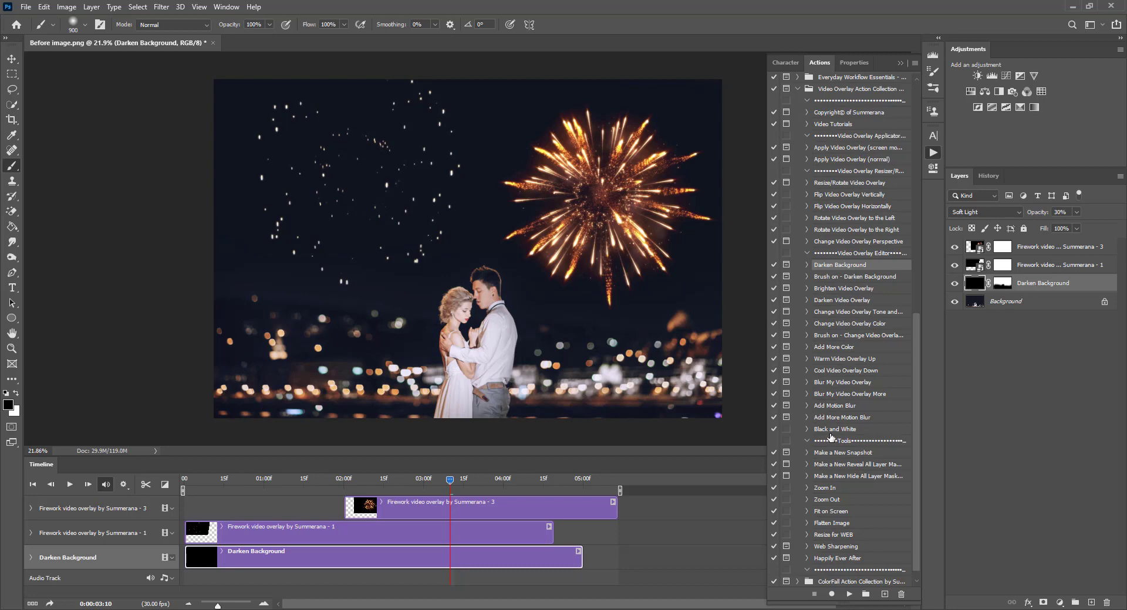
# - Run the Brush on - Darken Background action and paint white across the sky on its layer mask with a 1300 px soft brush
pyautogui.click(842, 279)
pyautogui.click(845, 594)
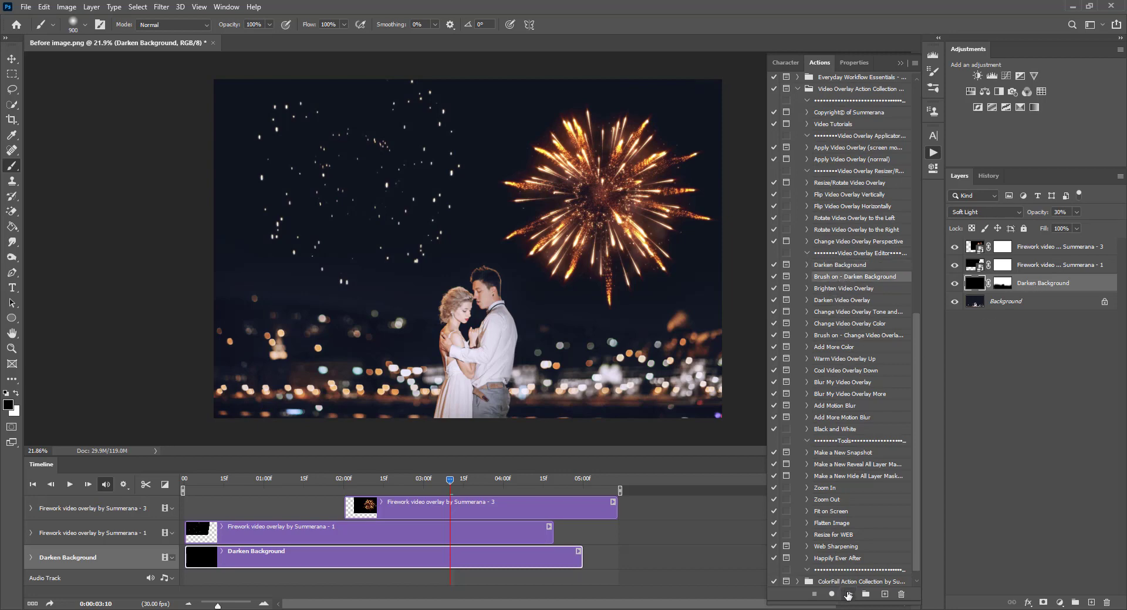
pyautogui.click(557, 245)
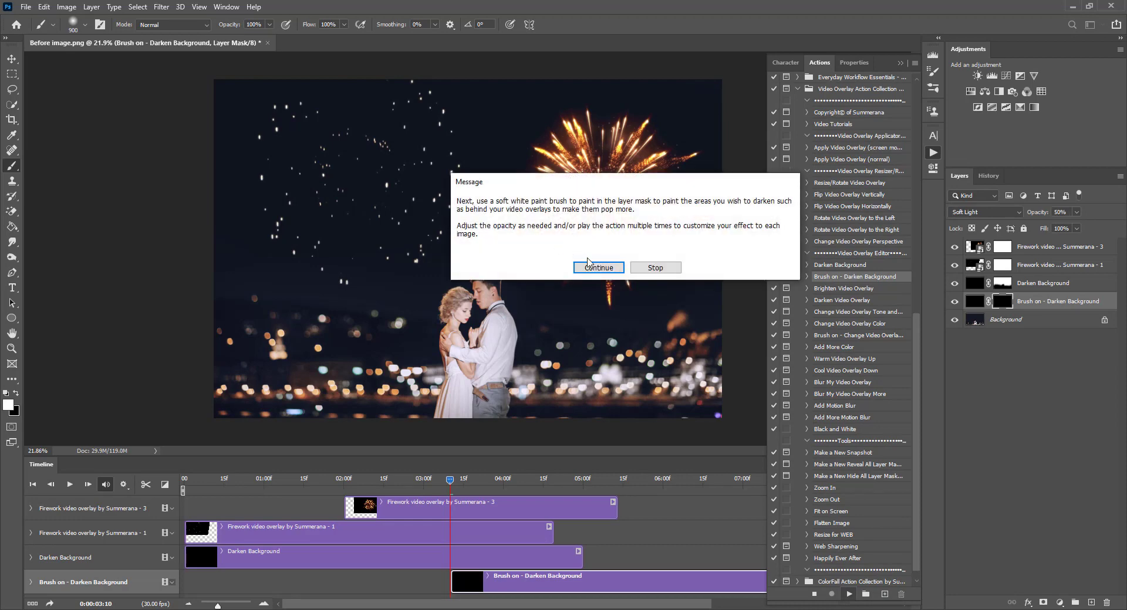
pyautogui.click(599, 268)
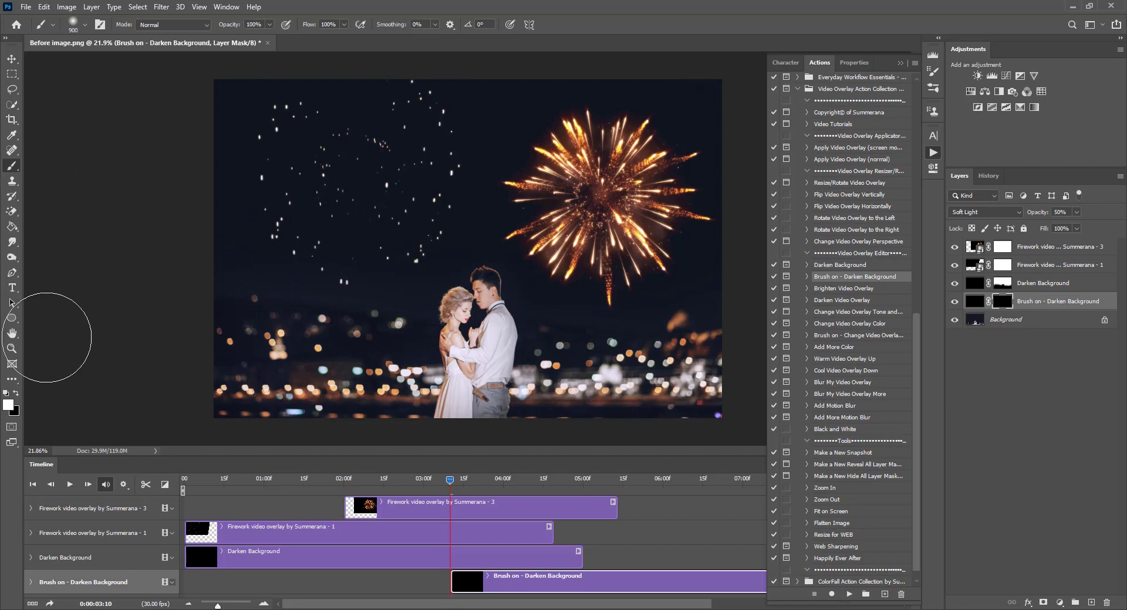
pyautogui.press(']')
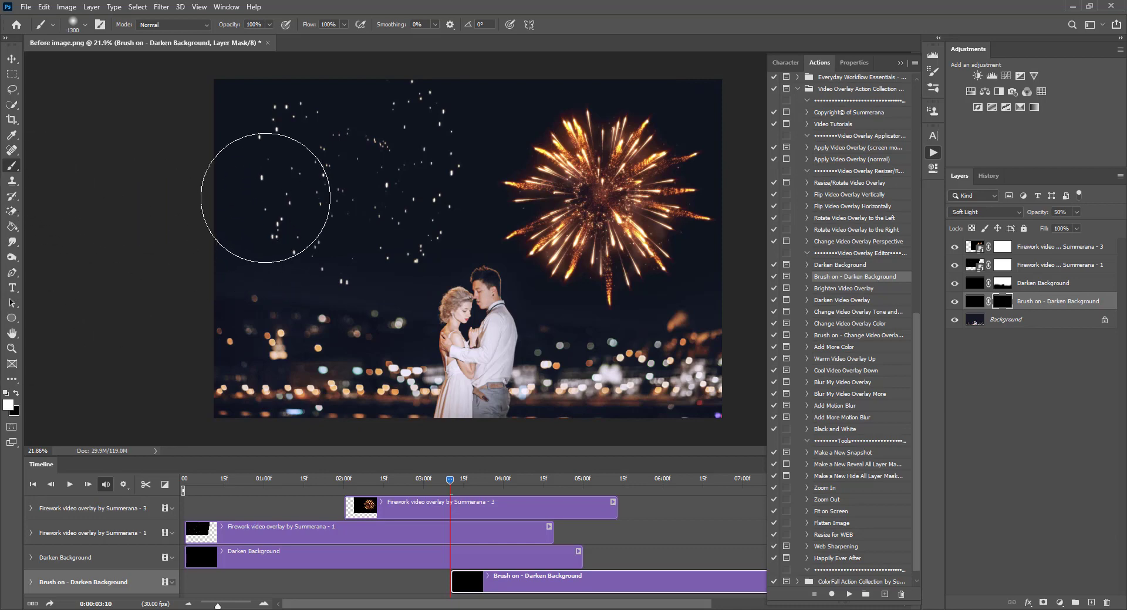
pyautogui.moveTo(289, 116)
pyautogui.mouseDown()
pyautogui.moveTo(515, 138)
pyautogui.moveTo(617, 198)
pyautogui.moveTo(378, 151)
pyautogui.moveTo(373, 229)
pyautogui.moveTo(358, 206)
pyautogui.moveTo(278, 271)
pyautogui.moveTo(434, 151)
pyautogui.moveTo(407, 106)
pyautogui.mouseUp()
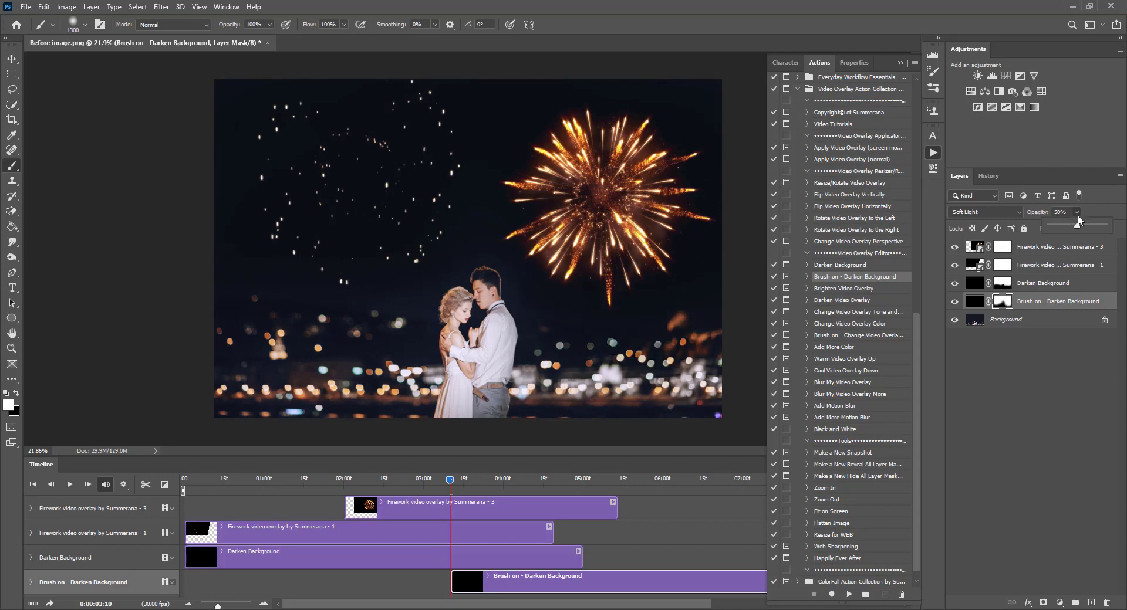
# - Lower the Brush on - Darken Background layer's opacity to 20% and hide both darkening layers
pyautogui.moveTo(1080, 215); pyautogui.dragTo(1061, 226)
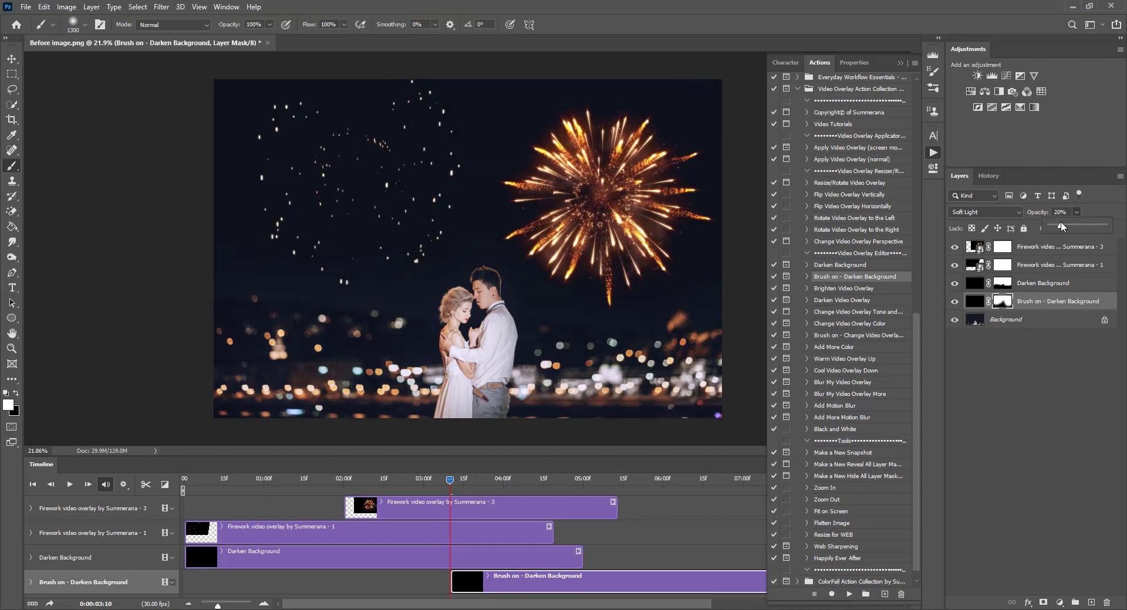
pyautogui.moveTo(954, 301); pyautogui.dragTo(953, 291)
pyautogui.click(1028, 299)
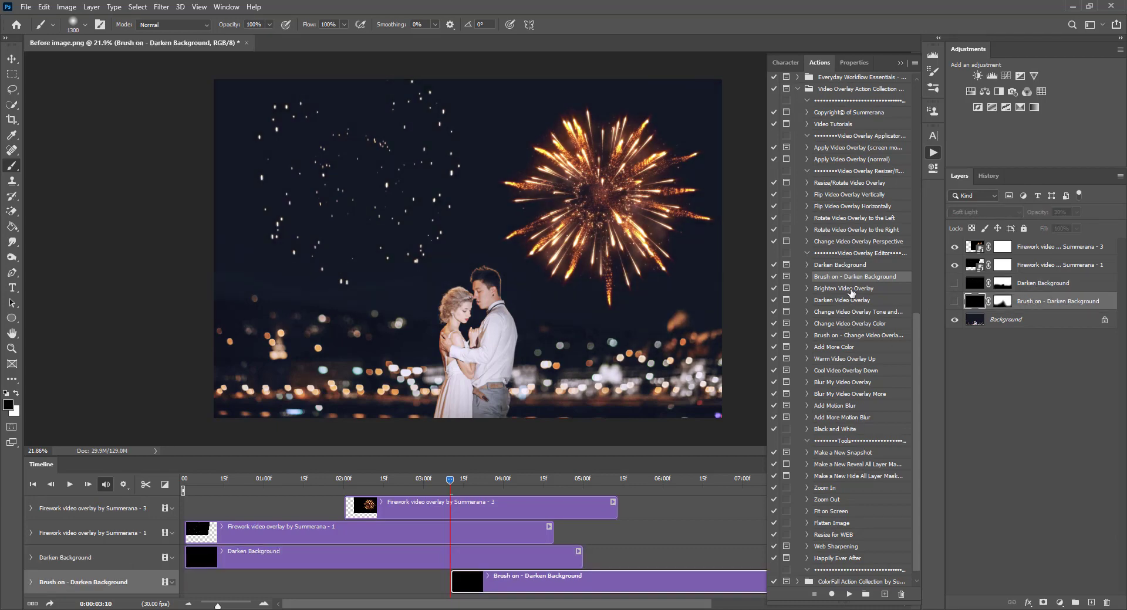
# - Select the Firework video overlay - 3 layer's thumbnail and move the playhead to 0:00:03:13
pyautogui.click(850, 290)
pyautogui.click(976, 248)
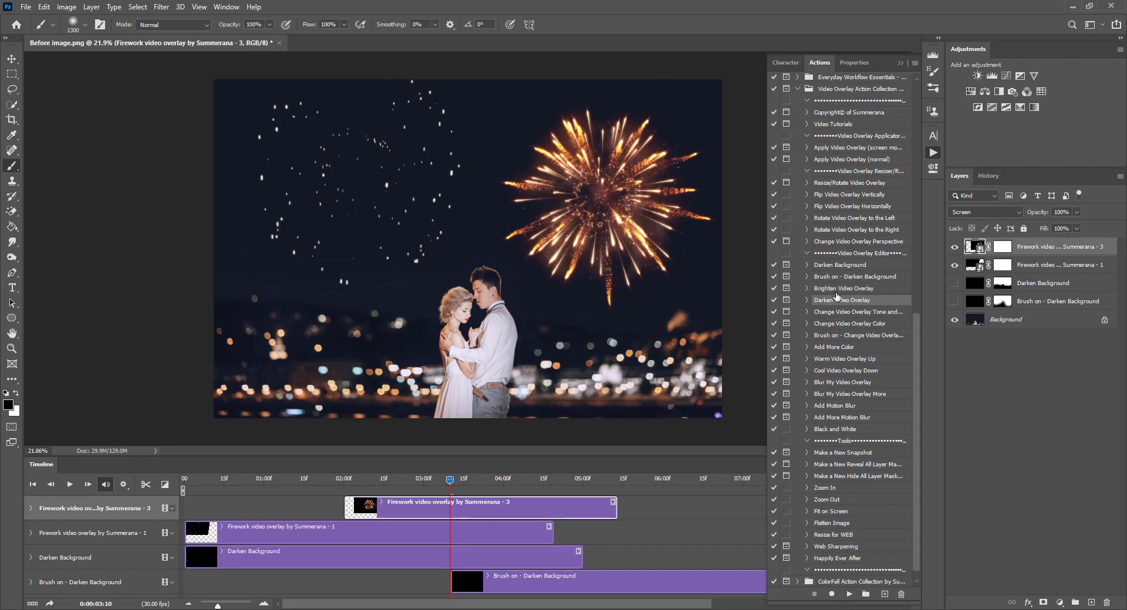
pyautogui.moveTo(450, 483)
pyautogui.mouseDown()
pyautogui.moveTo(376, 481)
pyautogui.moveTo(471, 487)
pyautogui.mouseUp()
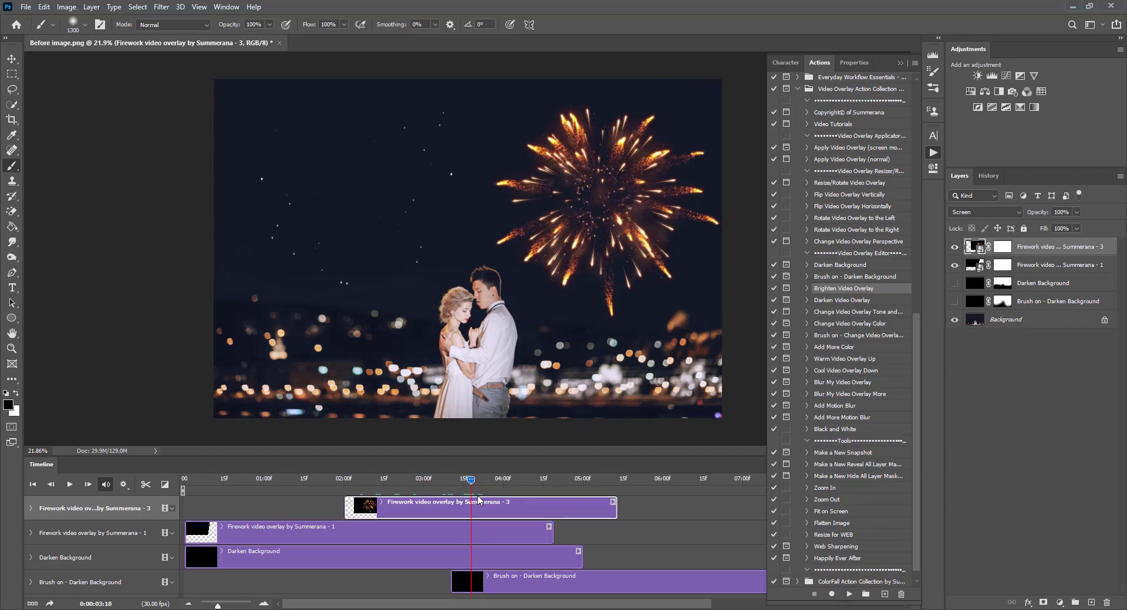
pyautogui.moveTo(473, 487); pyautogui.dragTo(459, 512)
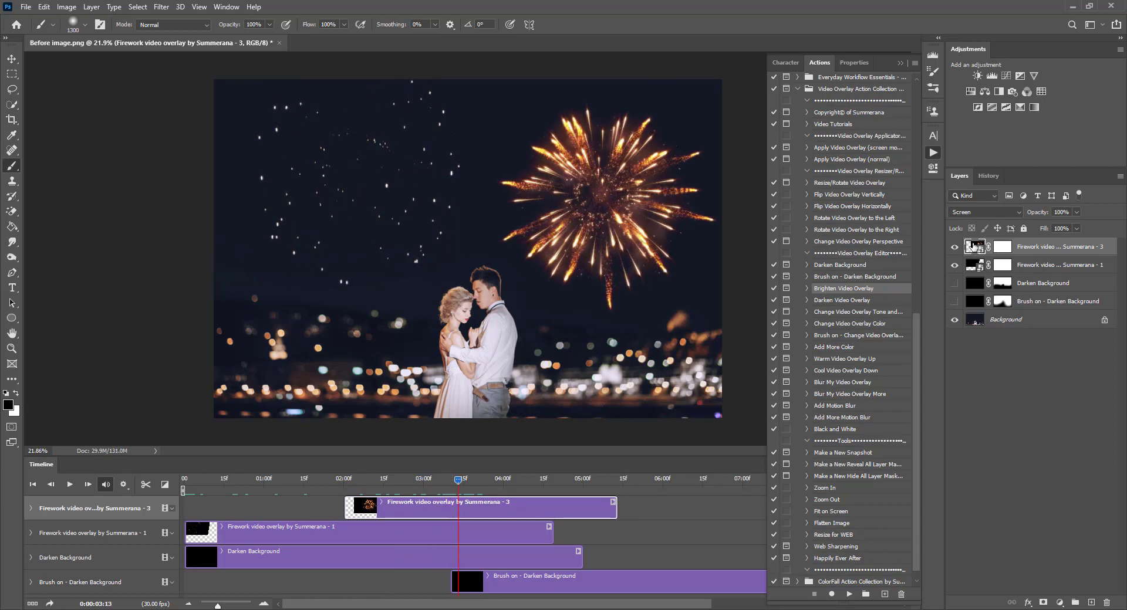
# - Toggle the Firework video overlay - 3 layer's visibility repeatedly to check which firework it contains
pyautogui.click(954, 247)
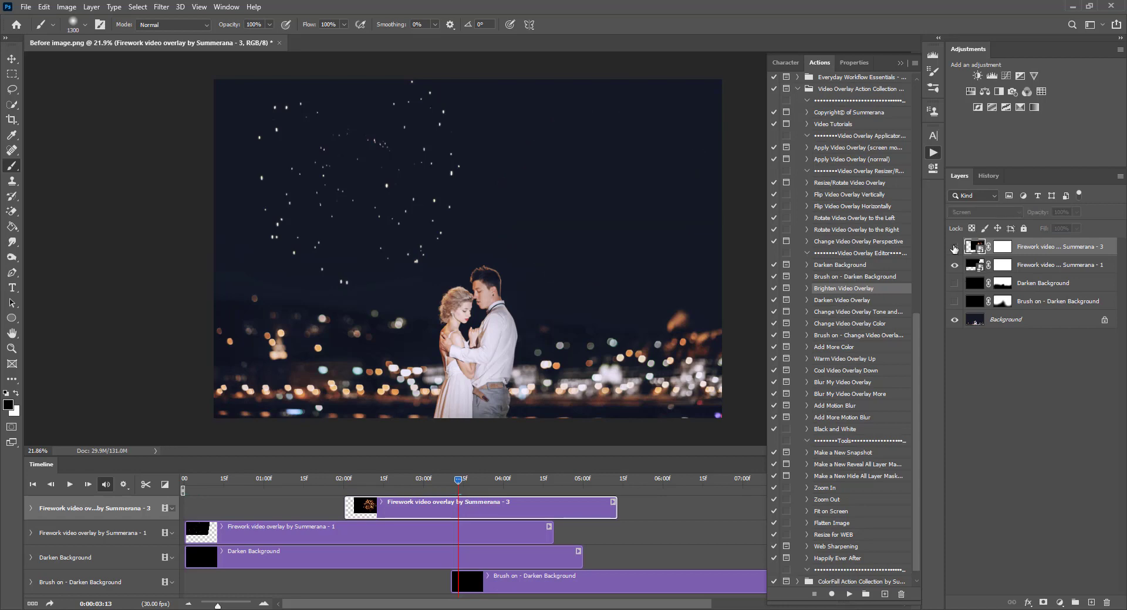
pyautogui.click(954, 247)
pyautogui.click(954, 249)
pyautogui.click(953, 249)
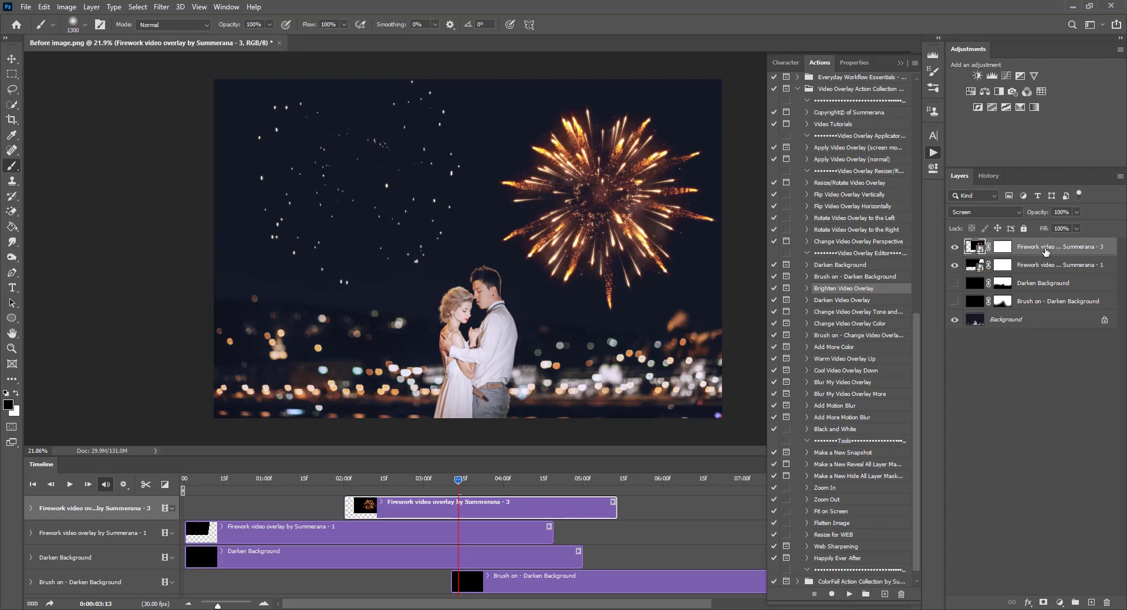
pyautogui.moveTo(1045, 251); pyautogui.dragTo(998, 261)
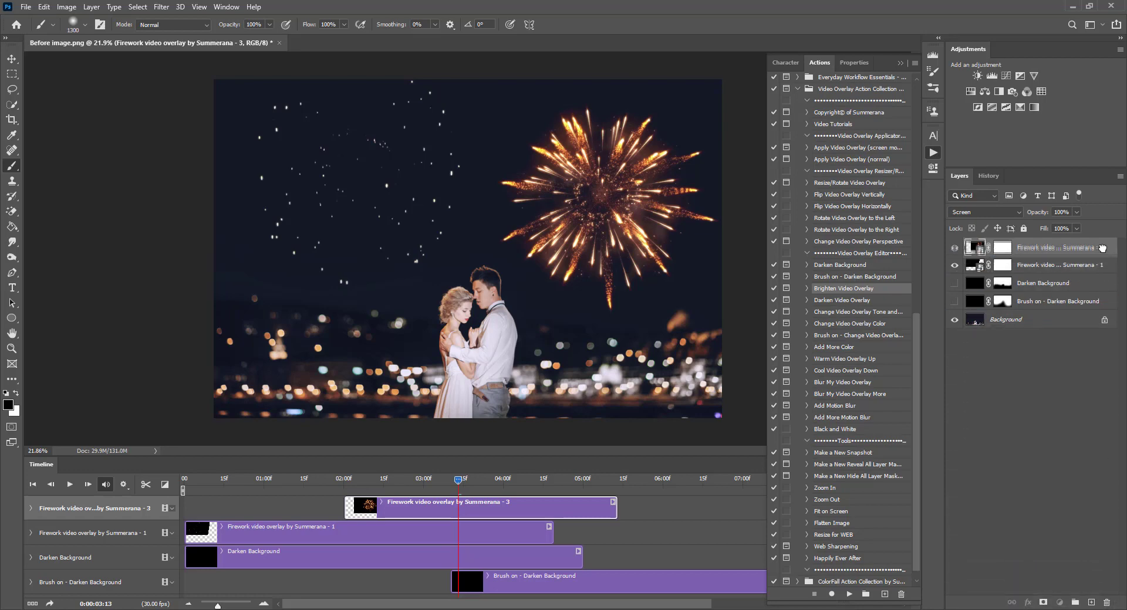
pyautogui.click(953, 248)
pyautogui.click(953, 248)
pyautogui.click(953, 247)
pyautogui.click(953, 248)
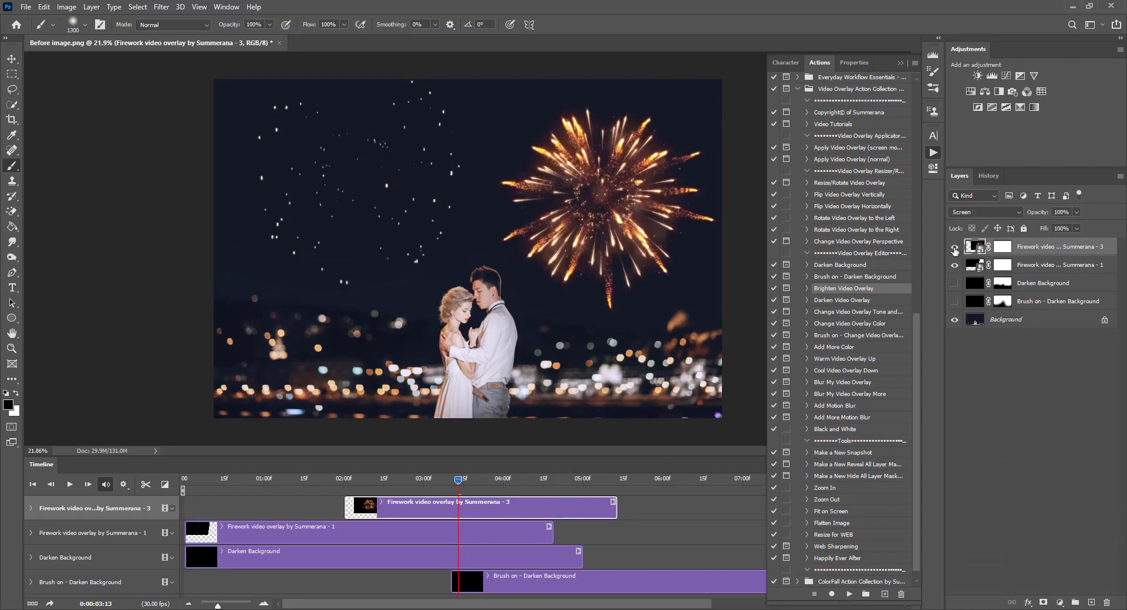
pyautogui.click(954, 248)
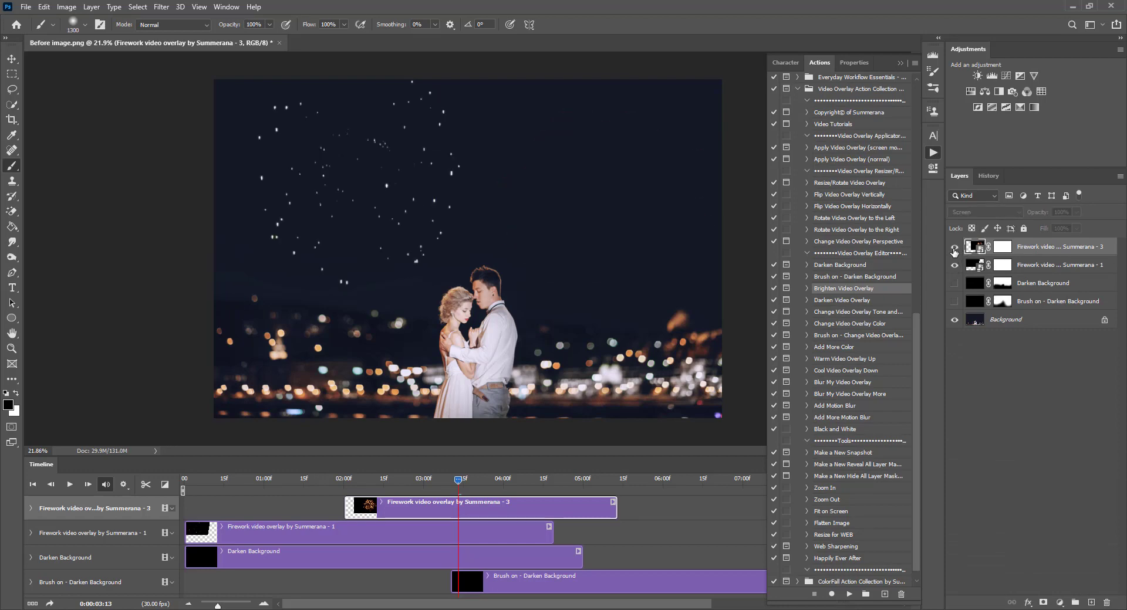
pyautogui.click(953, 248)
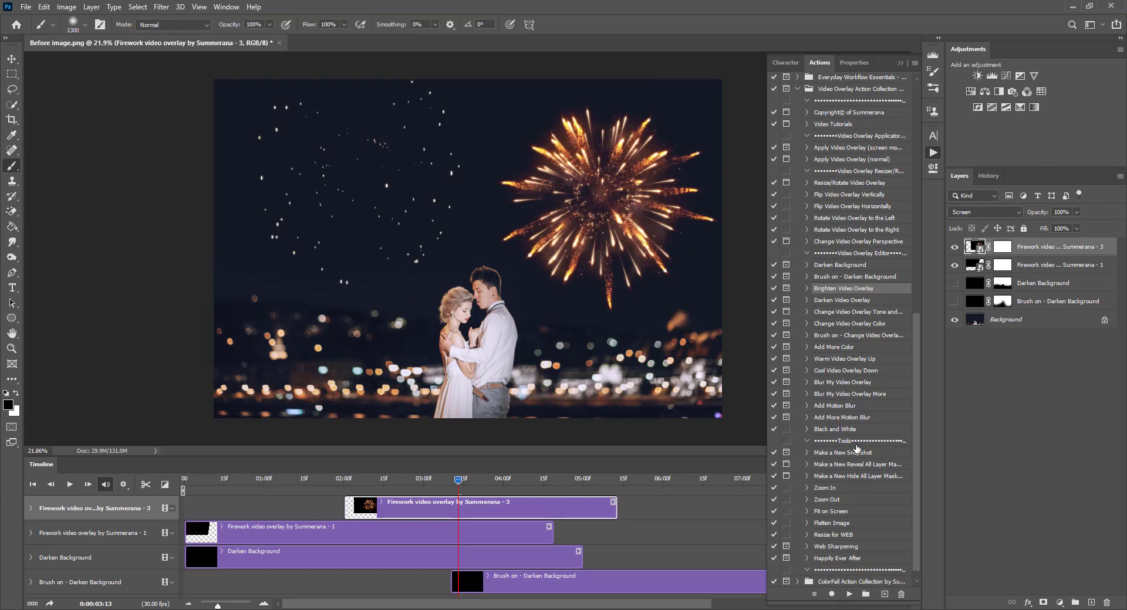
# - Run the Brighten Video Overlay action on firework overlay 3, set the brightening layer's opacity to 39% and hide it
pyautogui.click(849, 594)
pyautogui.click(576, 249)
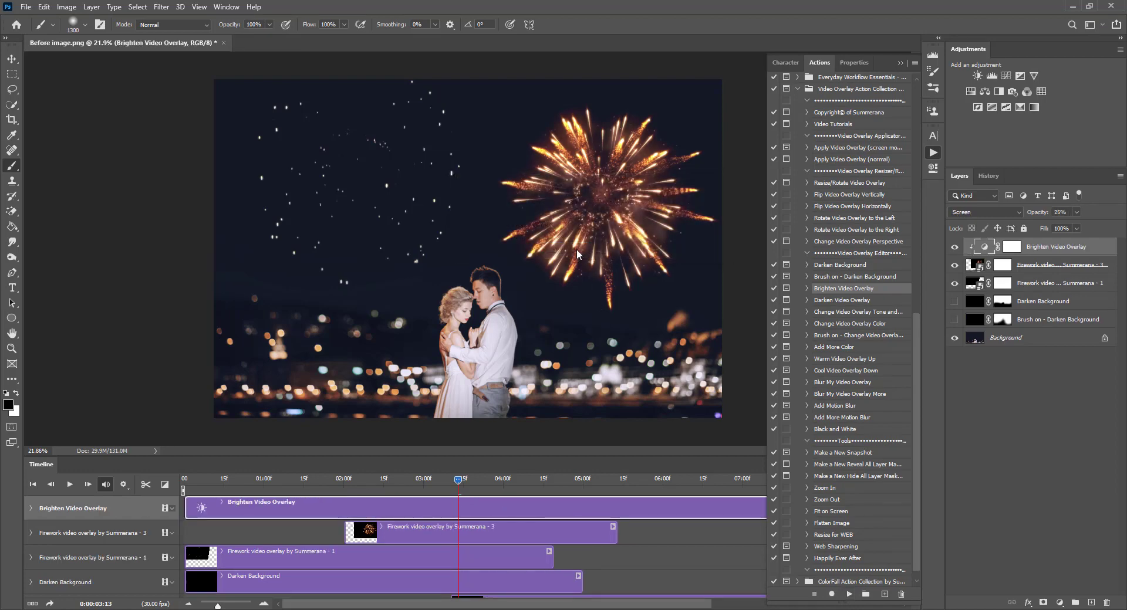
pyautogui.click(1077, 213)
pyautogui.moveTo(1076, 225)
pyautogui.mouseDown()
pyautogui.moveTo(1125, 238)
pyautogui.moveTo(1044, 228)
pyautogui.moveTo(1084, 234)
pyautogui.mouseUp()
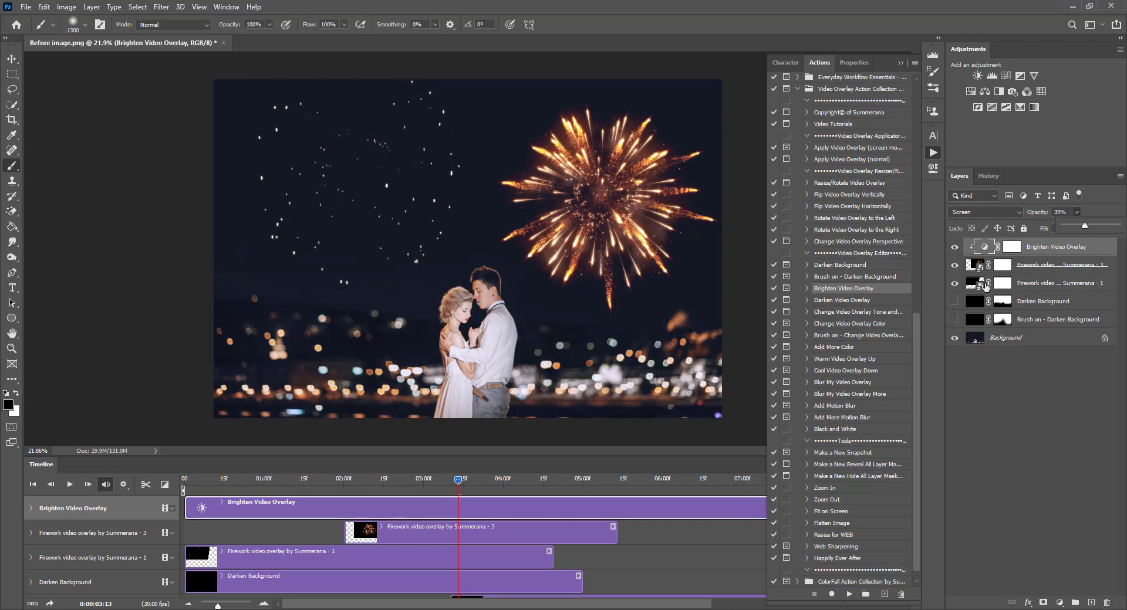
pyautogui.click(954, 247)
# - Run the Darken Video Overlay action on firework overlay 3, set the darkening layer's opacity to 33% and hide it
pyautogui.click(971, 266)
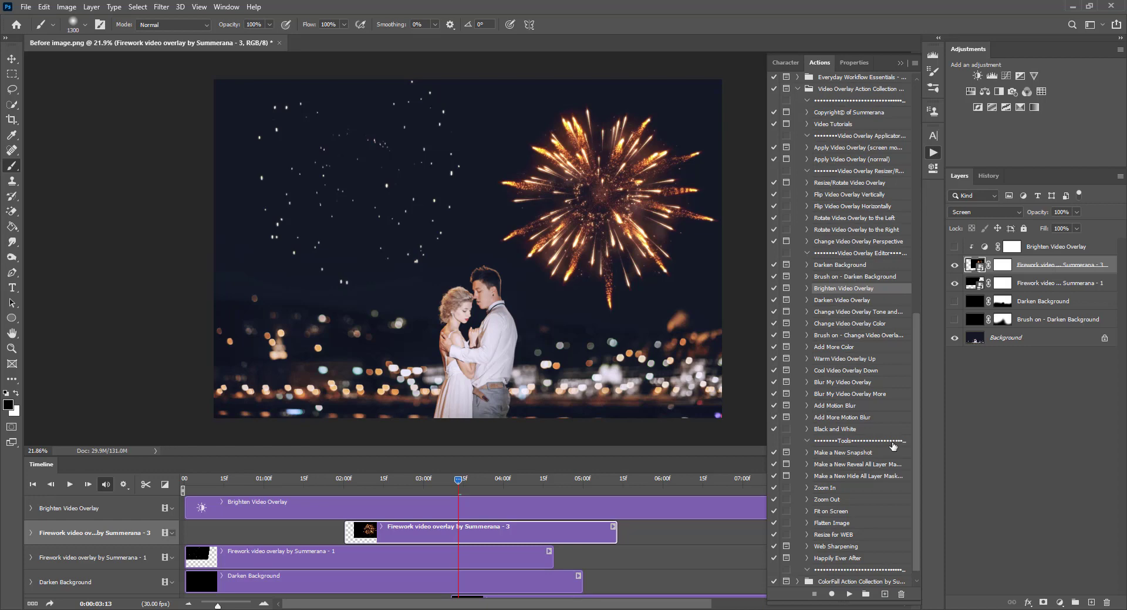
pyautogui.click(848, 300)
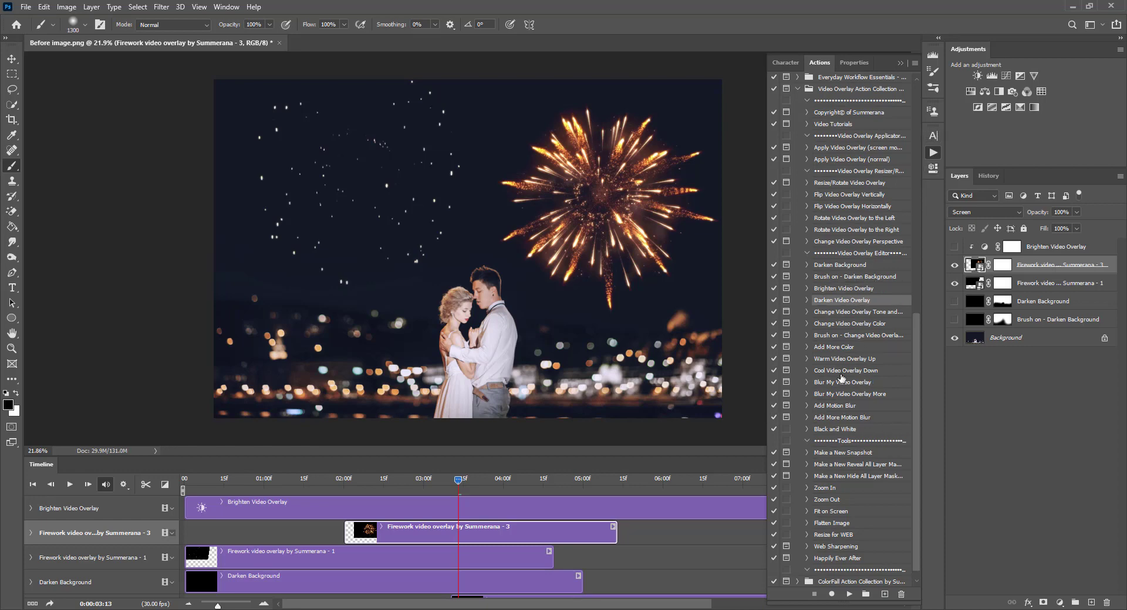
pyautogui.click(848, 594)
pyautogui.click(554, 249)
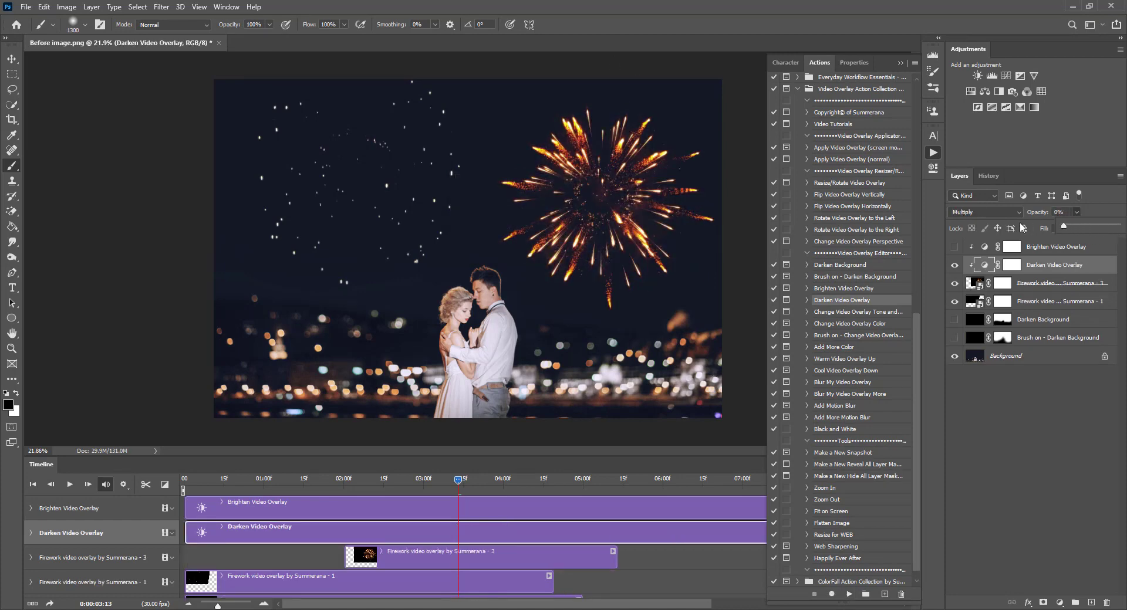
pyautogui.moveTo(1115, 227); pyautogui.dragTo(1081, 223)
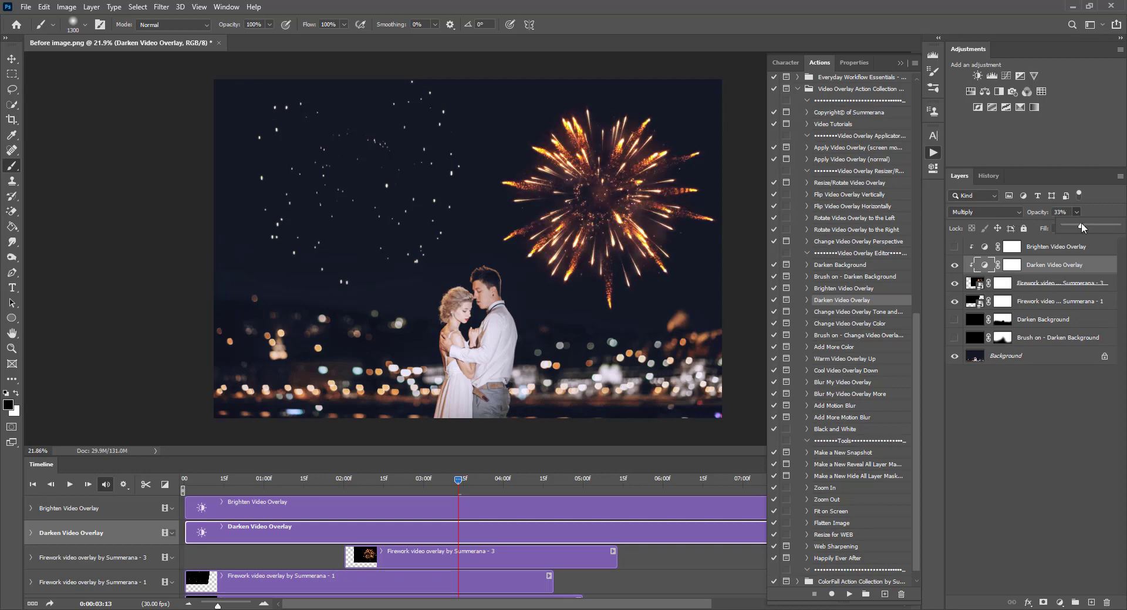
pyautogui.click(955, 265)
# - Run the Change Video Overlay Tone action on firework overlay 3 and try hue +47 with saturation -65
pyautogui.click(965, 281)
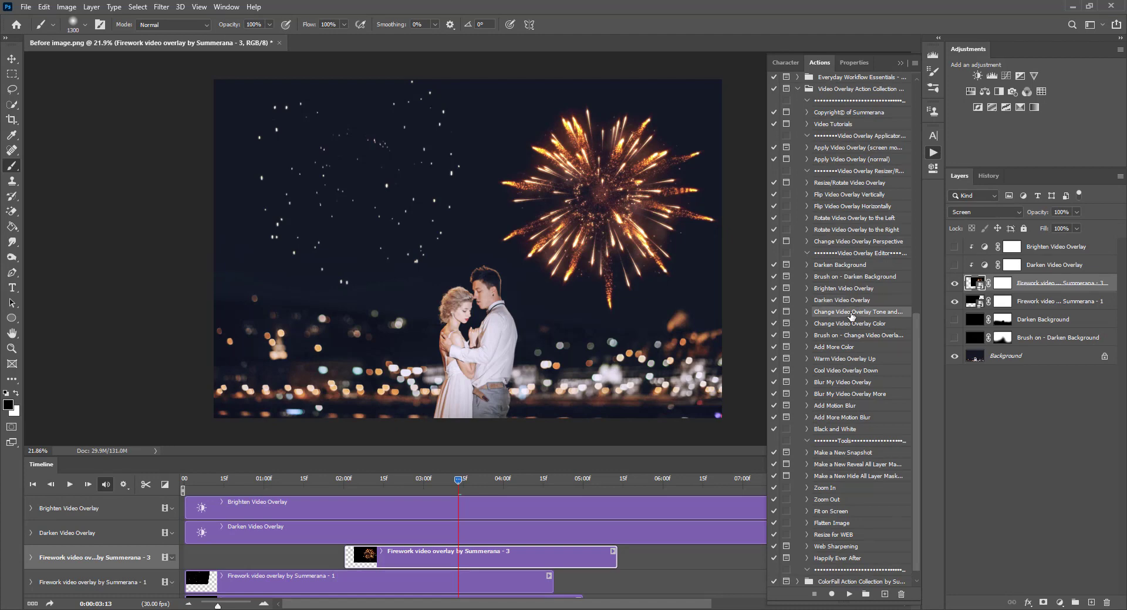
pyautogui.click(850, 595)
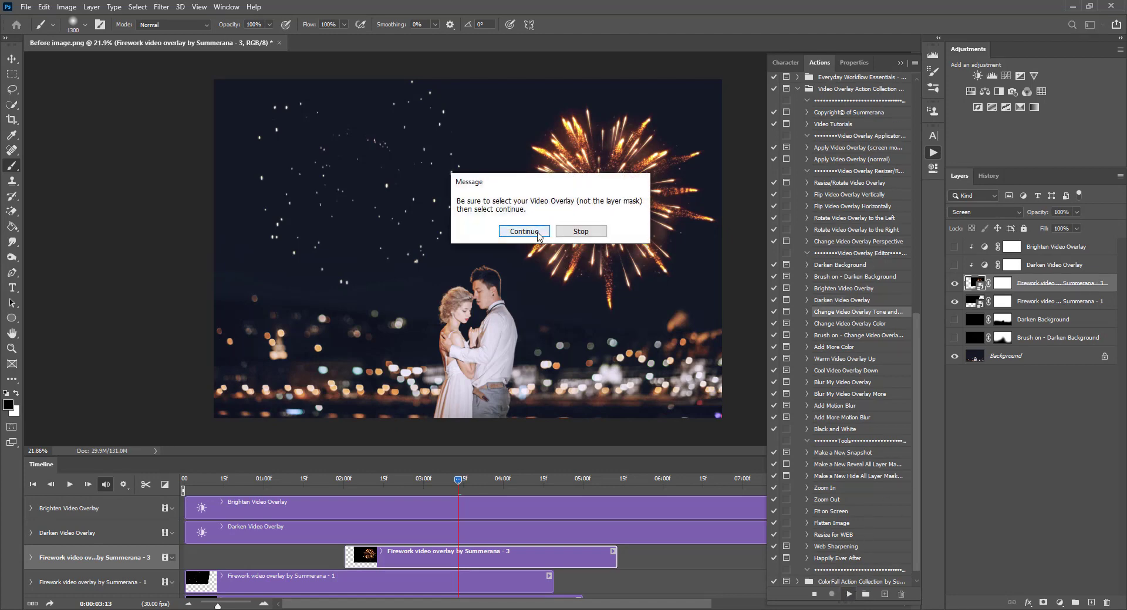
pyautogui.click(539, 233)
pyautogui.click(540, 249)
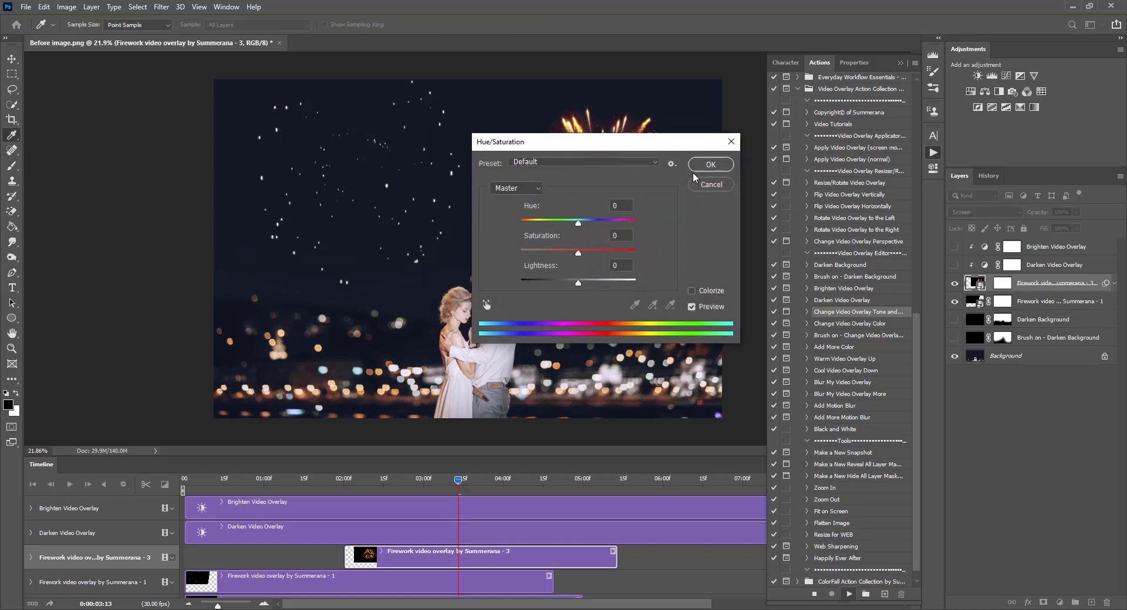
pyautogui.moveTo(582, 216); pyautogui.dragTo(852, 346)
pyautogui.moveTo(896, 377); pyautogui.dragTo(920, 355)
pyautogui.moveTo(895, 406)
pyautogui.mouseDown()
pyautogui.moveTo(871, 406)
pyautogui.moveTo(896, 407)
pyautogui.mouseUp()
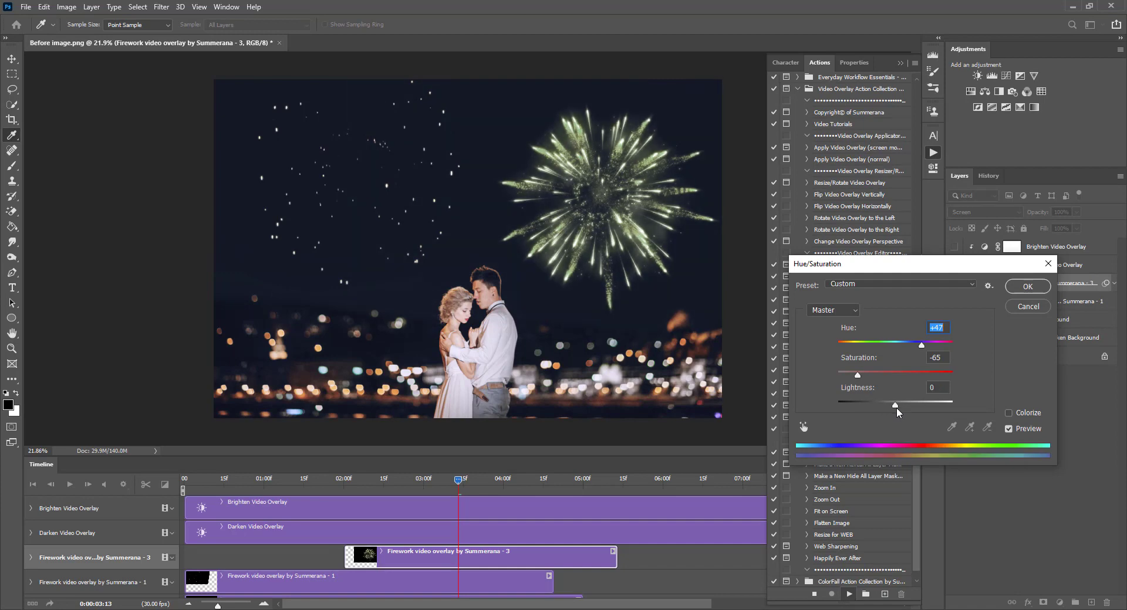
# - Try hue -180, saturation -50 and lightness -1 on the firework and cancel the Hue/Saturation adjustment
pyautogui.press('Tab')
pyautogui.press('Tab')
pyautogui.moveTo(871, 378); pyautogui.dragTo(823, 341)
pyautogui.hotkey('shift', 'Tab')
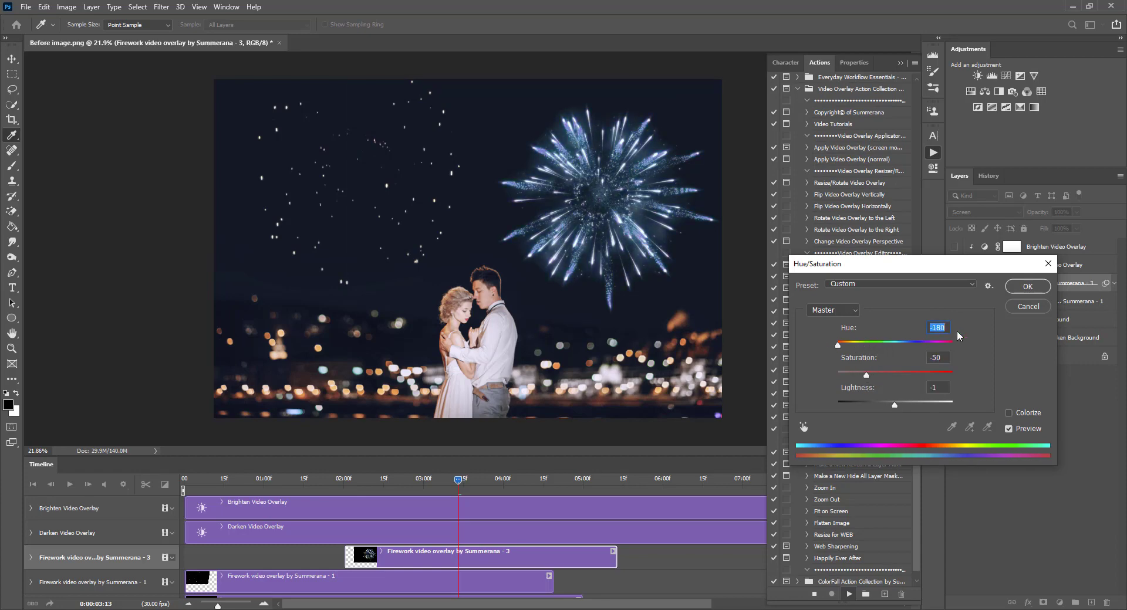
pyautogui.click(1027, 307)
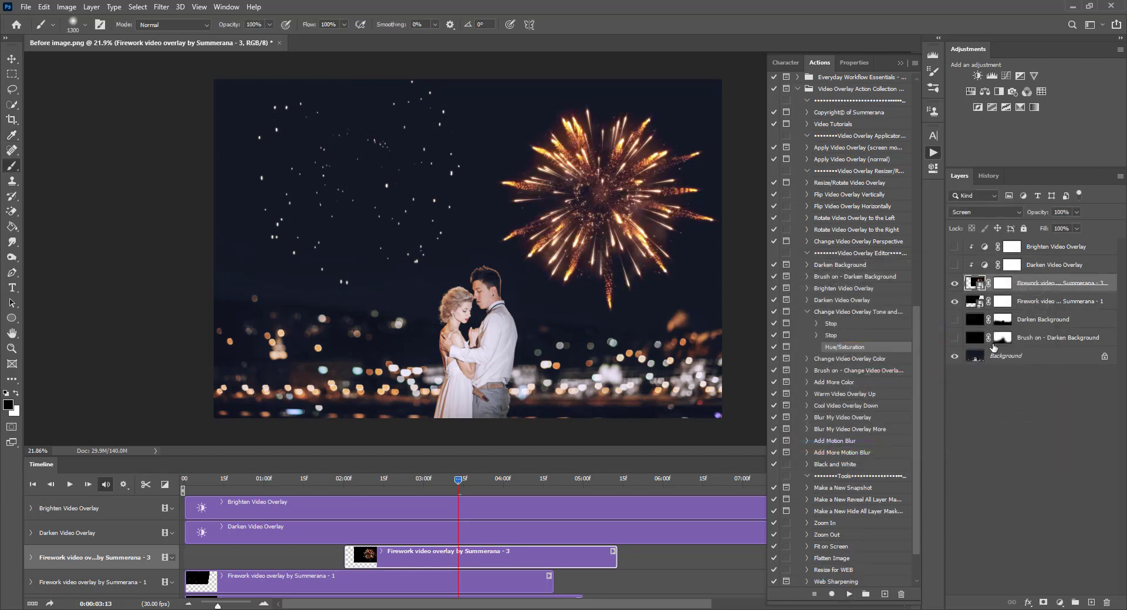
pyautogui.click(807, 312)
# - Run the Change Video Overlay Color action on firework overlay 3 and try the pink e9869c as its color
pyautogui.click(828, 324)
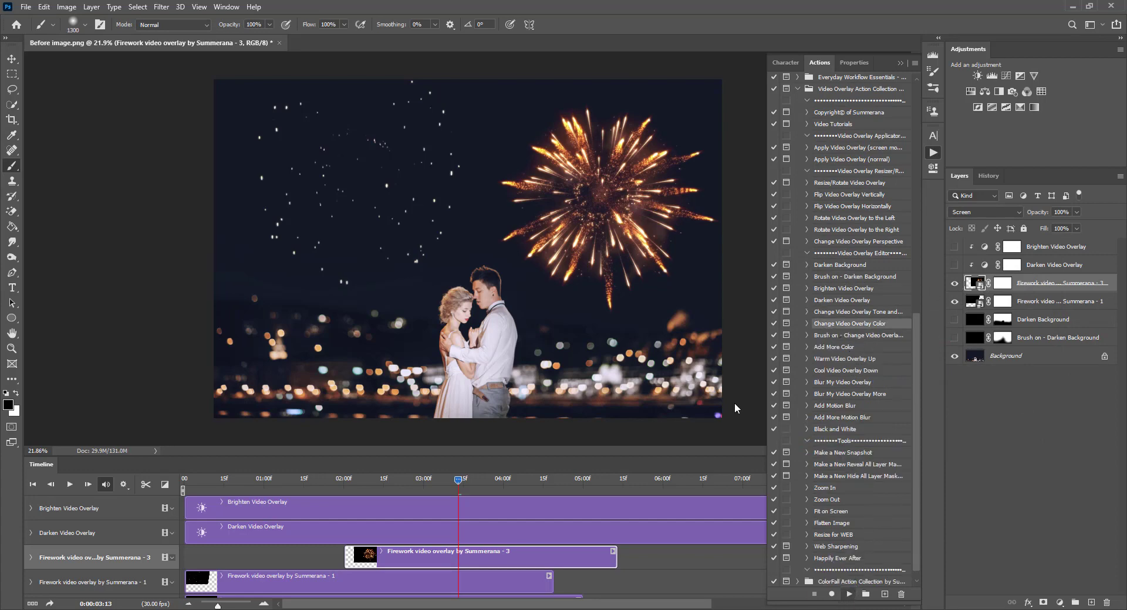
pyautogui.click(587, 257)
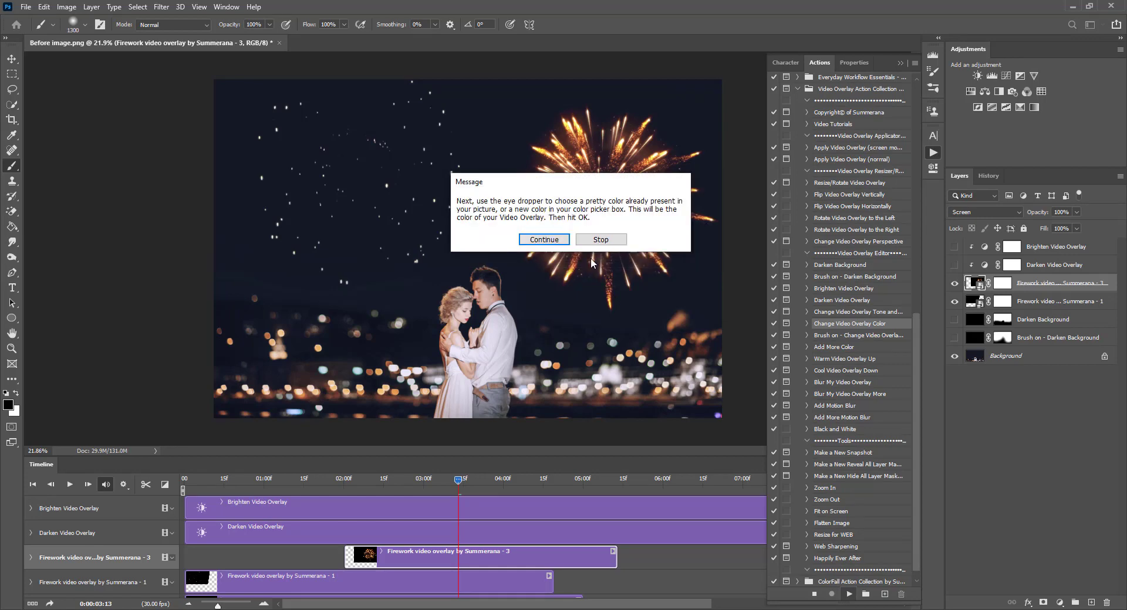
pyautogui.click(554, 239)
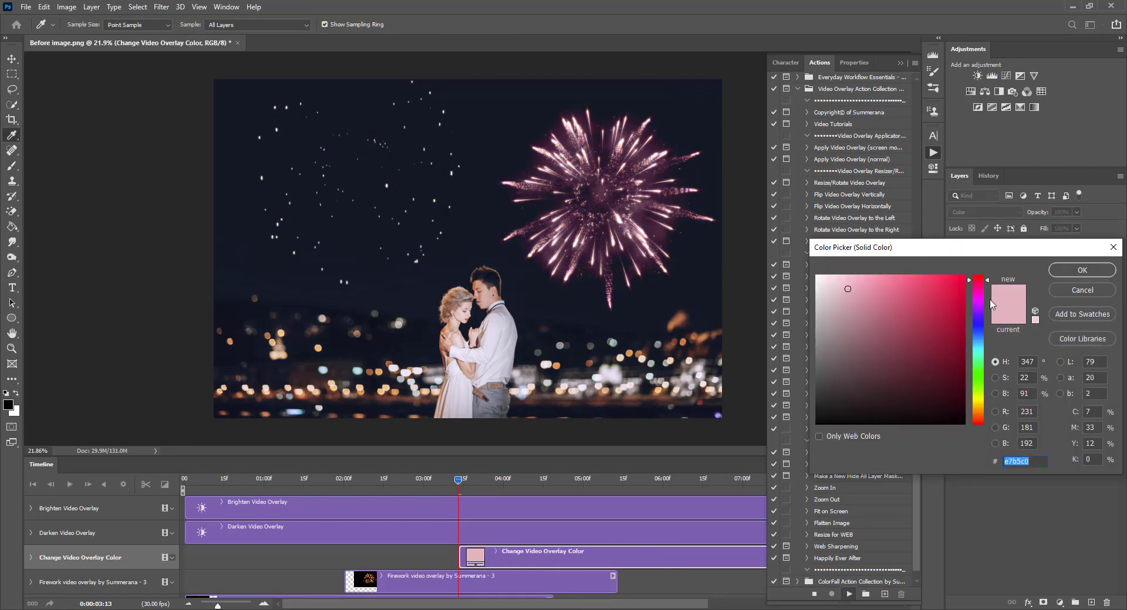
pyautogui.moveTo(903, 309); pyautogui.dragTo(879, 288)
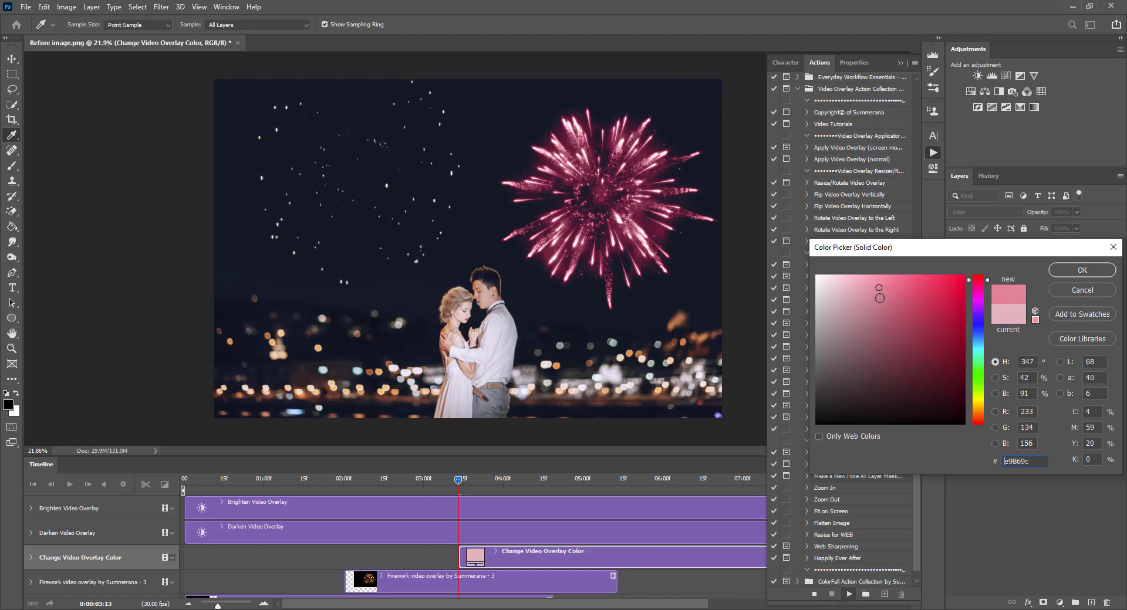
# - Try colors sampled from the photo's sky, the man's shirt and the city lights as the firework's color
pyautogui.click(683, 315)
pyautogui.click(540, 334)
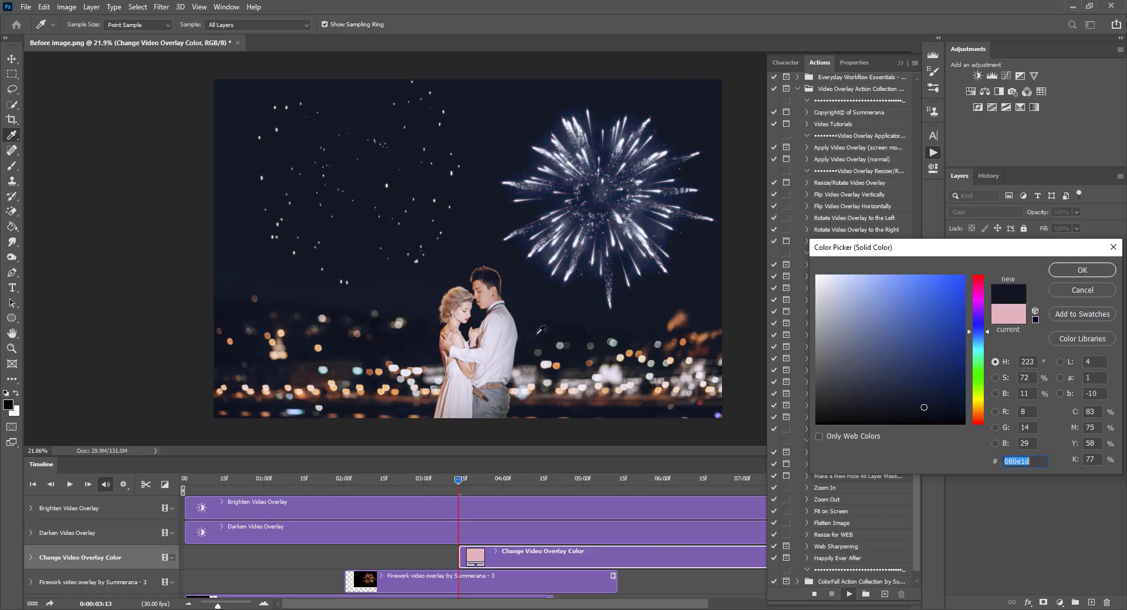
pyautogui.click(522, 303)
pyautogui.click(494, 346)
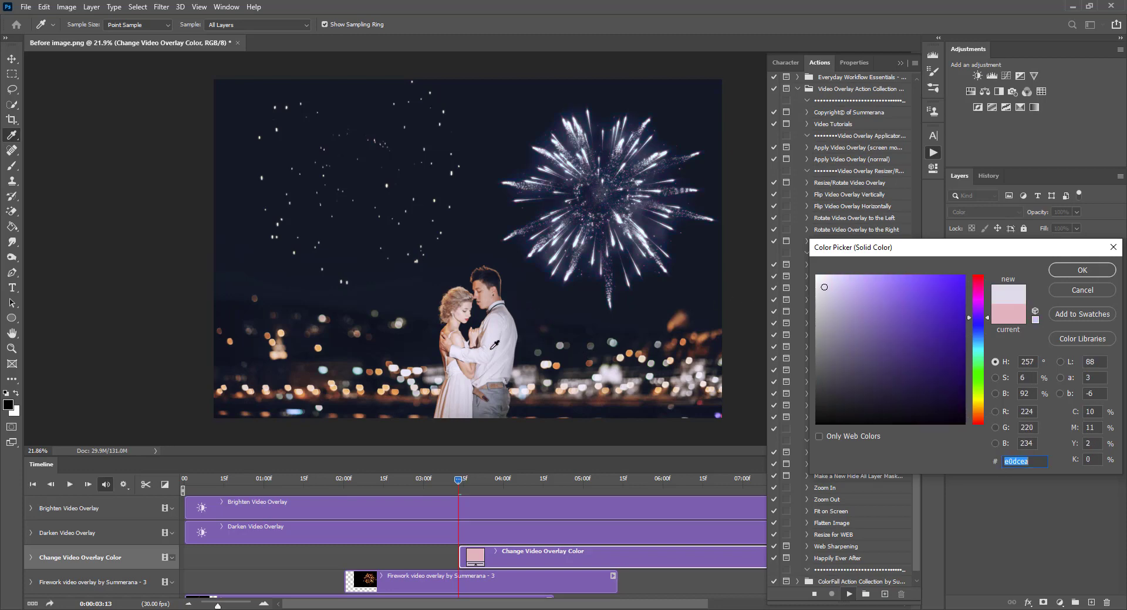
pyautogui.click(404, 311)
pyautogui.click(283, 330)
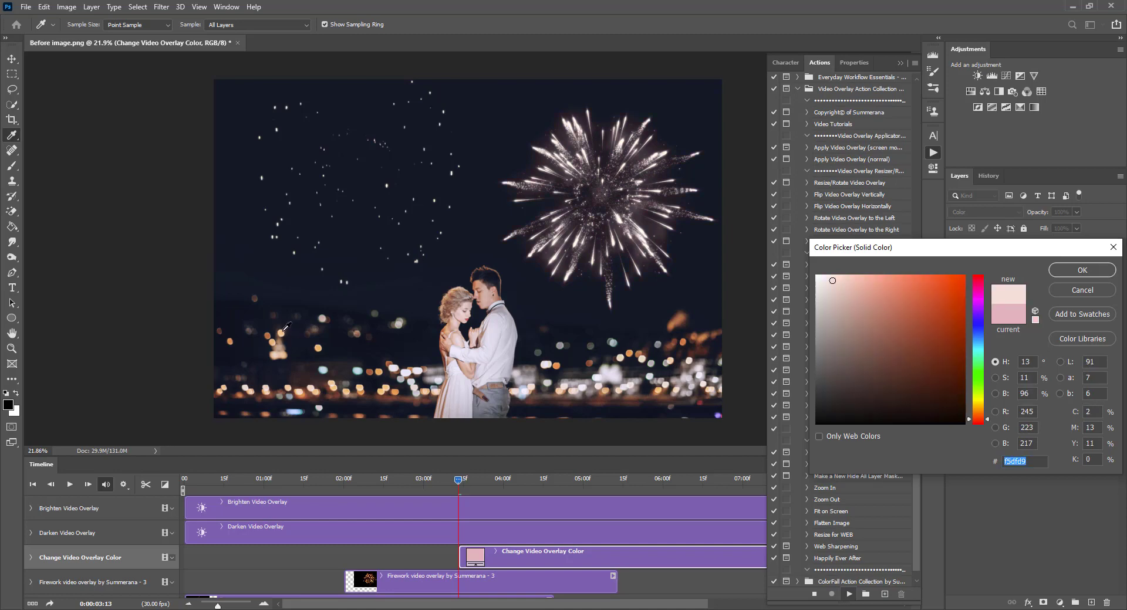
pyautogui.click(281, 332)
pyautogui.click(286, 332)
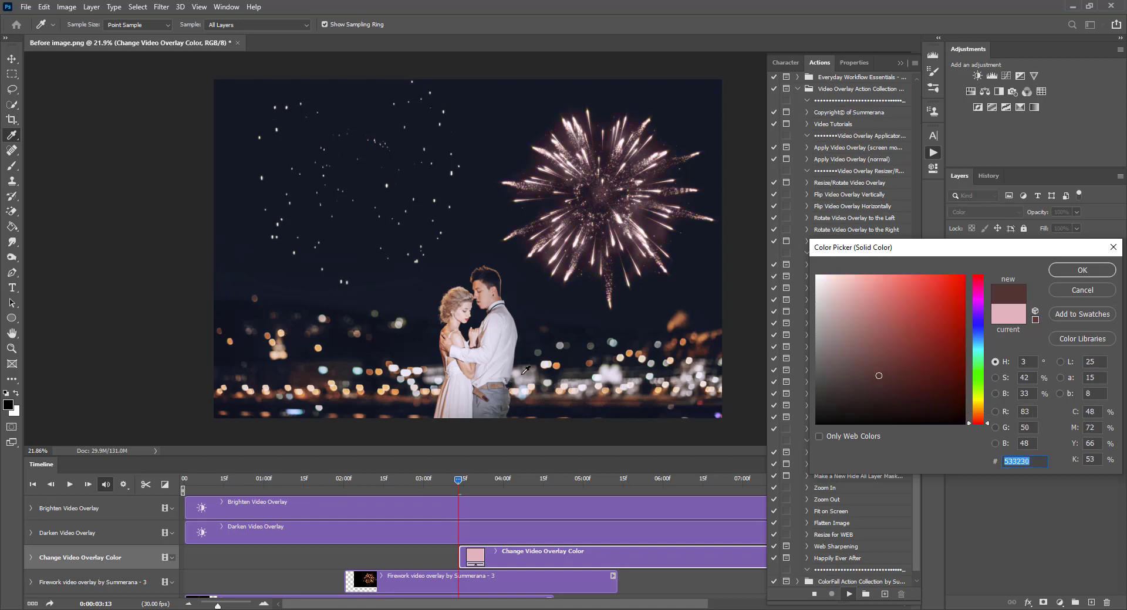
pyautogui.click(566, 354)
pyautogui.click(567, 354)
pyautogui.click(598, 355)
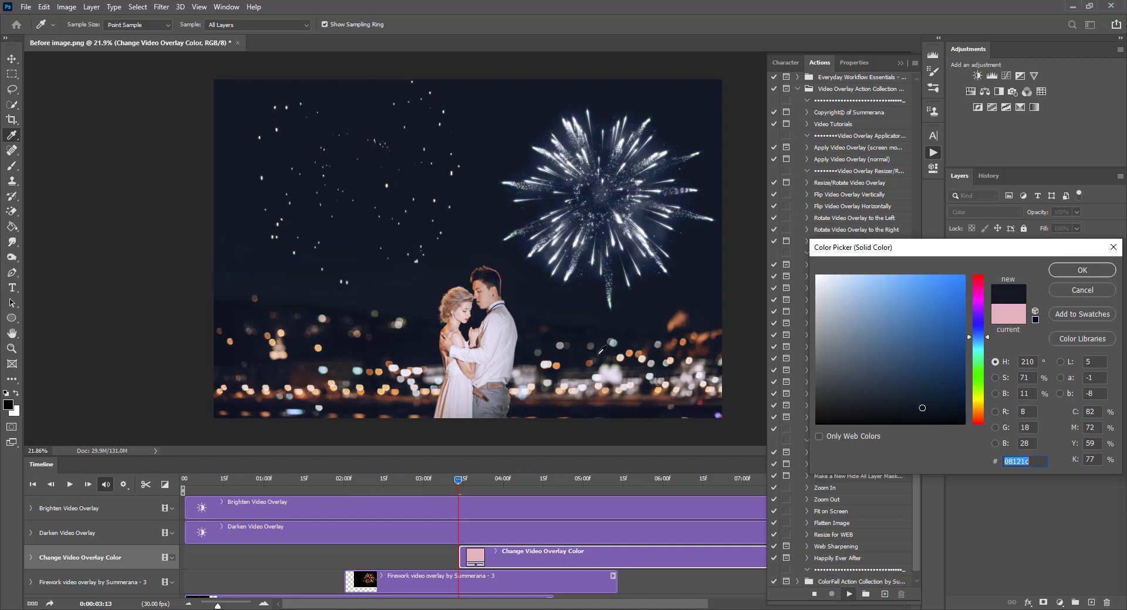
pyautogui.click(598, 336)
pyautogui.click(598, 336)
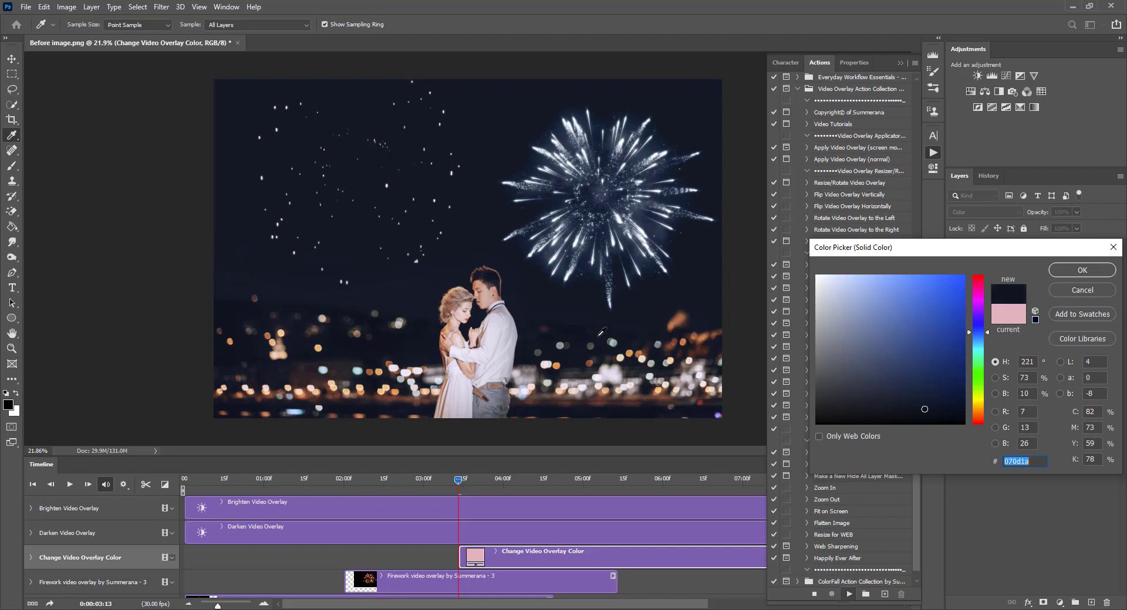
pyautogui.click(675, 323)
# - Cancel the color choice and delete the Change Video Overlay Color layer
pyautogui.click(1083, 289)
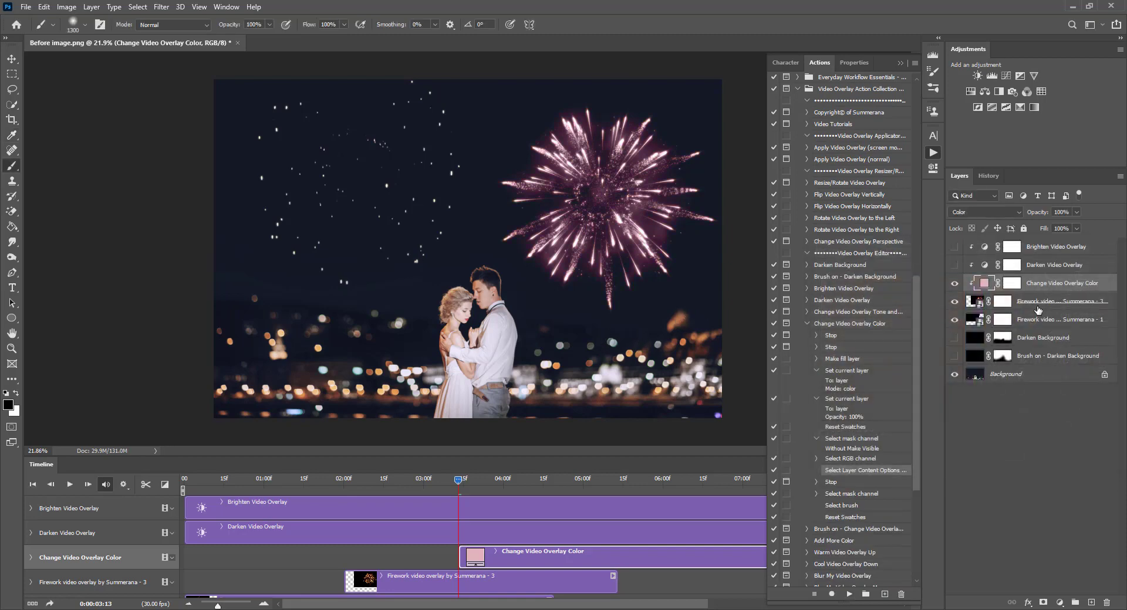
pyautogui.moveTo(1000, 282); pyautogui.dragTo(1106, 603)
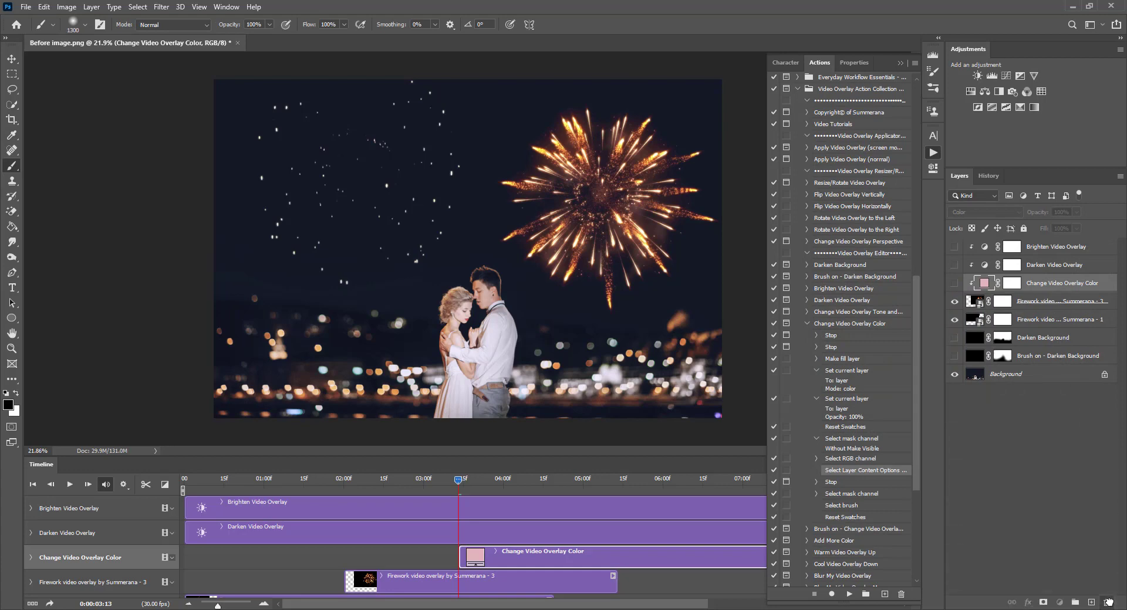
# - Show the Darken Video Overlay layer again and delete the Brighten Video Overlay layer
pyautogui.click(955, 265)
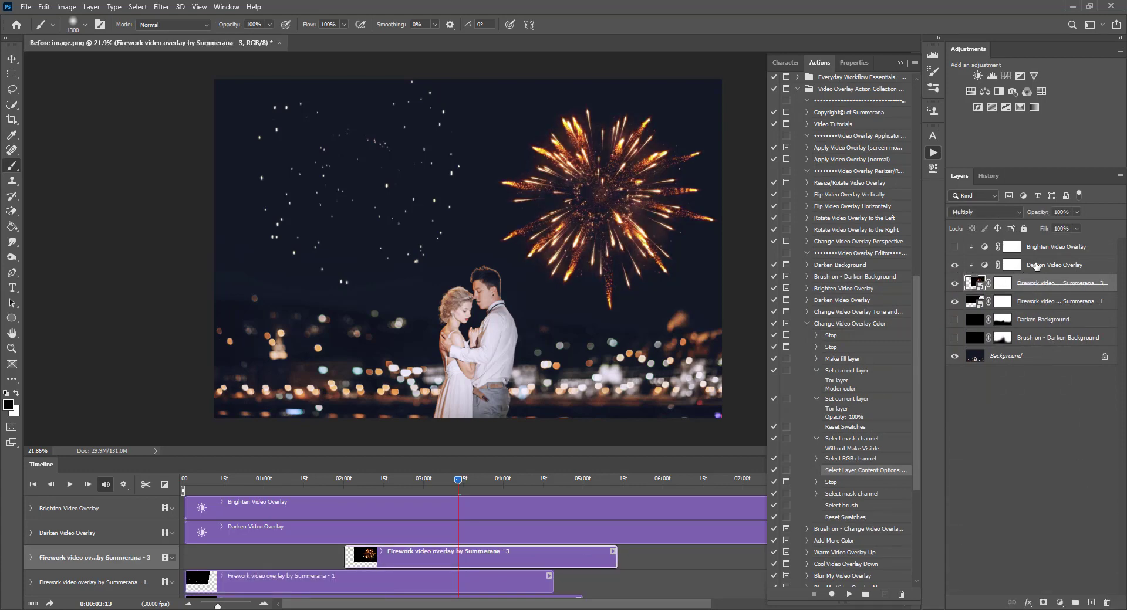
pyautogui.click(1020, 266)
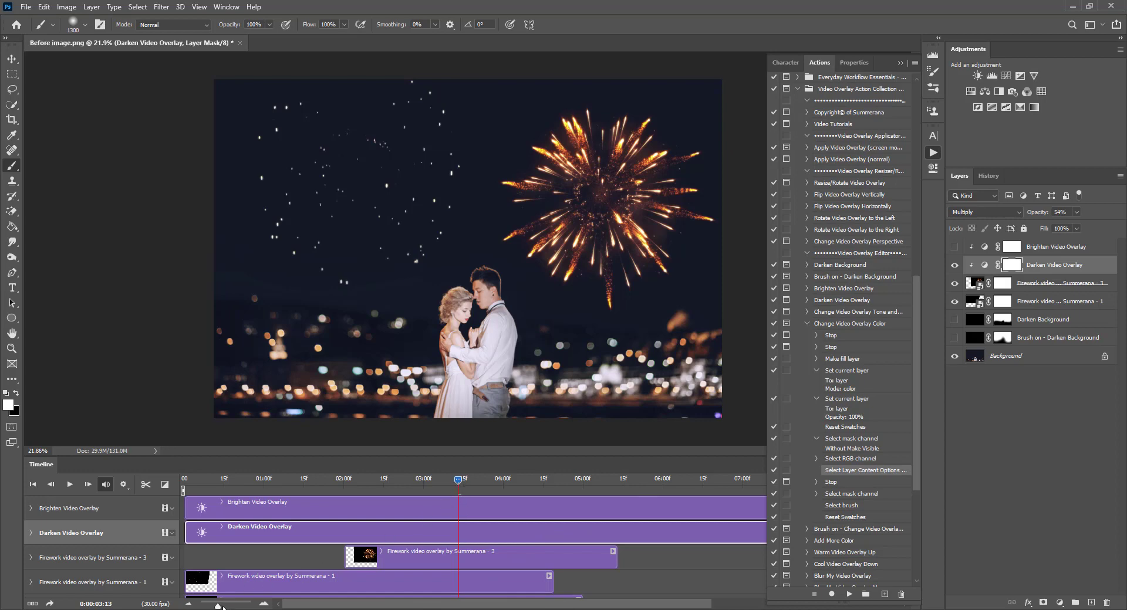
pyautogui.moveTo(217, 606); pyautogui.dragTo(214, 606)
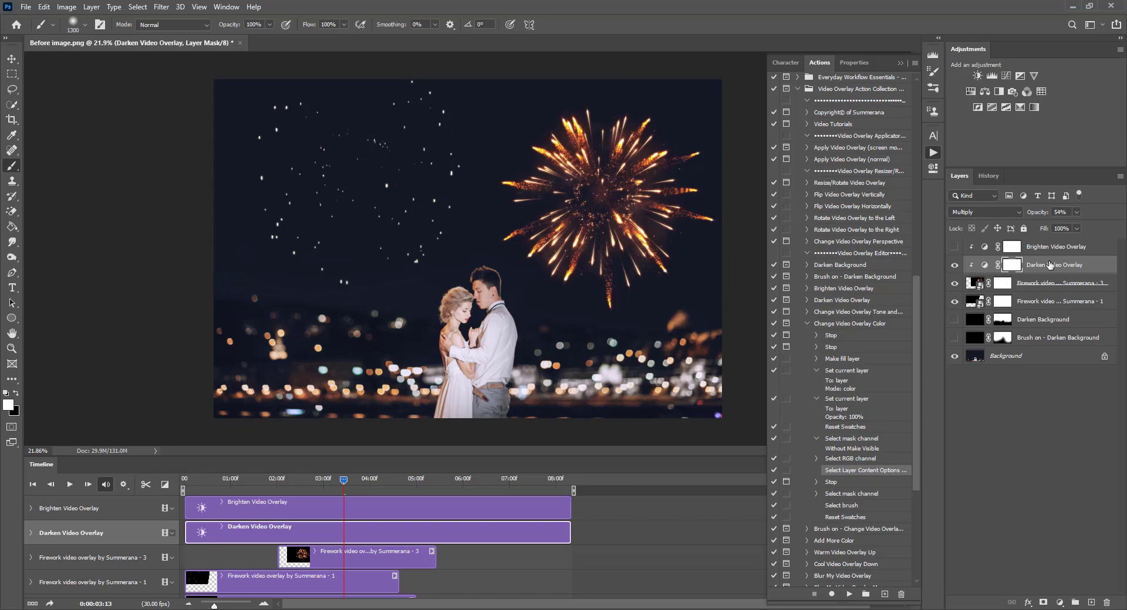
pyautogui.moveTo(1058, 253); pyautogui.dragTo(1106, 602)
# - Release the Darken Video Overlay layer's clipping mask to compare its effect on the whole photo, and clip it to firework overlay 3 again
pyautogui.rightClick(1067, 249)
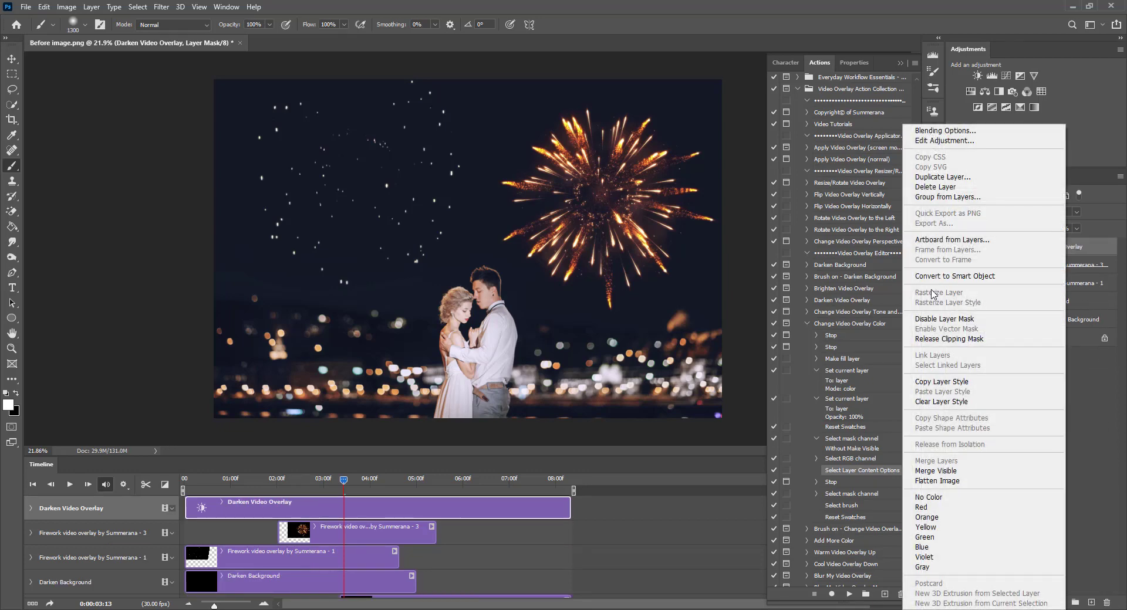
pyautogui.click(965, 340)
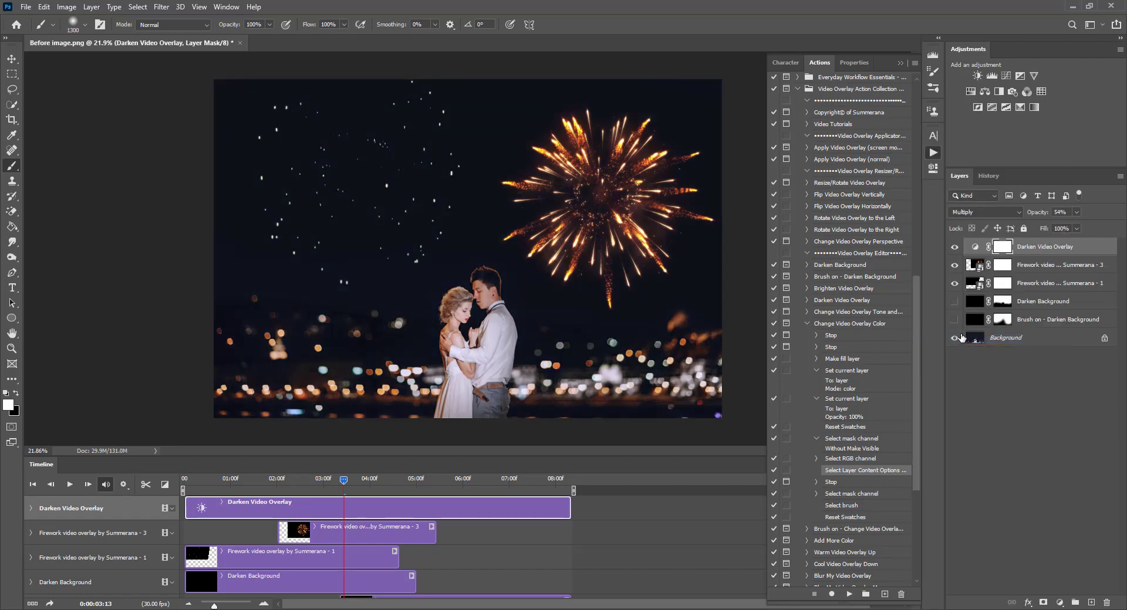
pyautogui.click(954, 247)
pyautogui.click(954, 248)
pyautogui.click(954, 247)
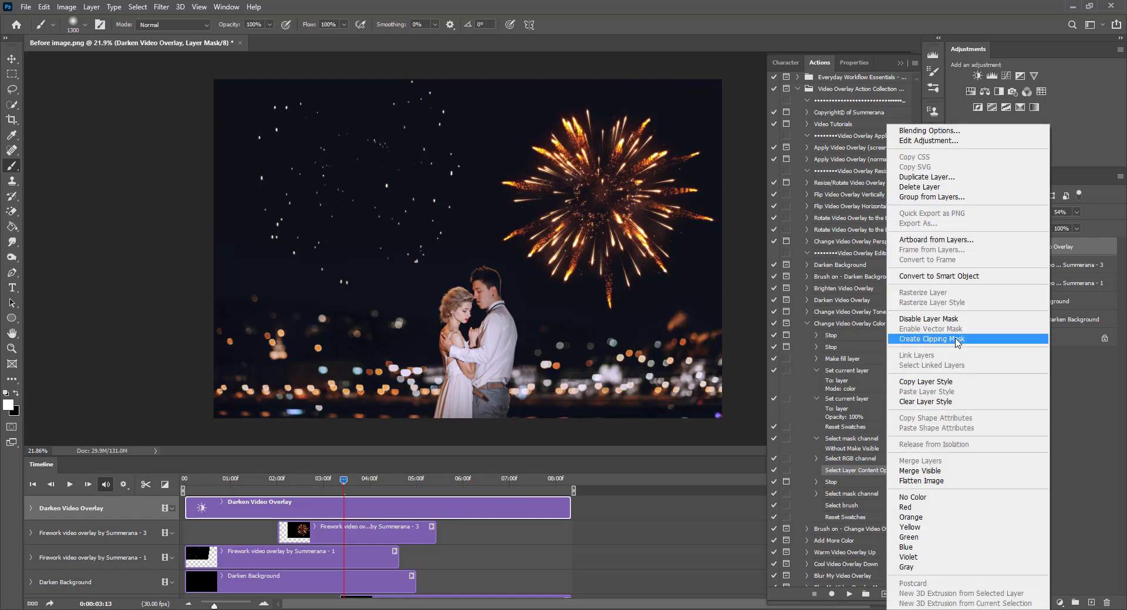
pyautogui.click(933, 340)
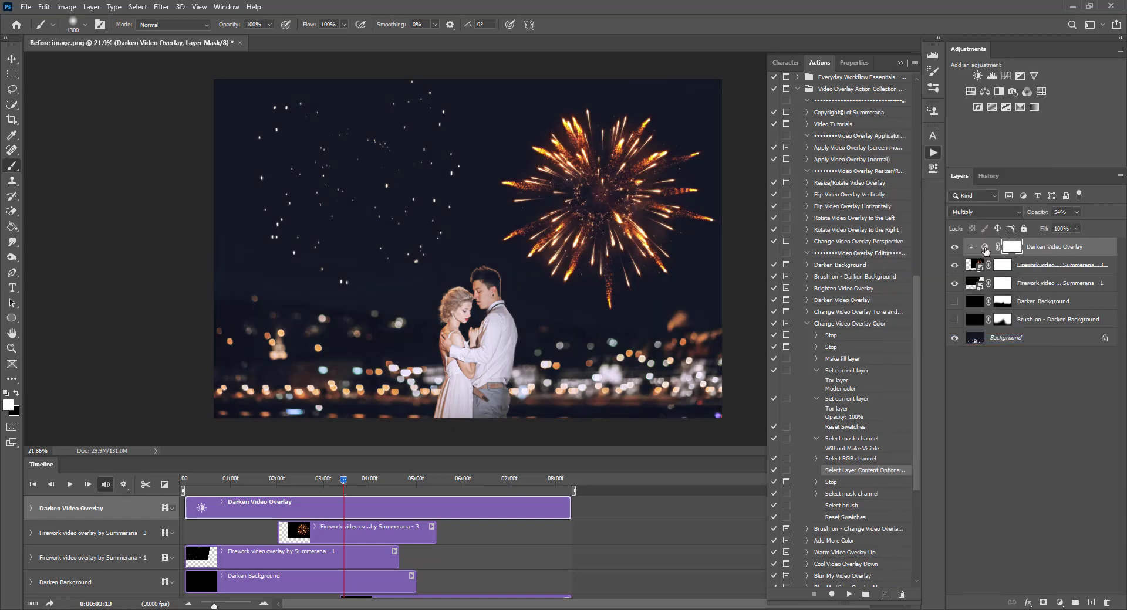
pyautogui.rightClick(1032, 250)
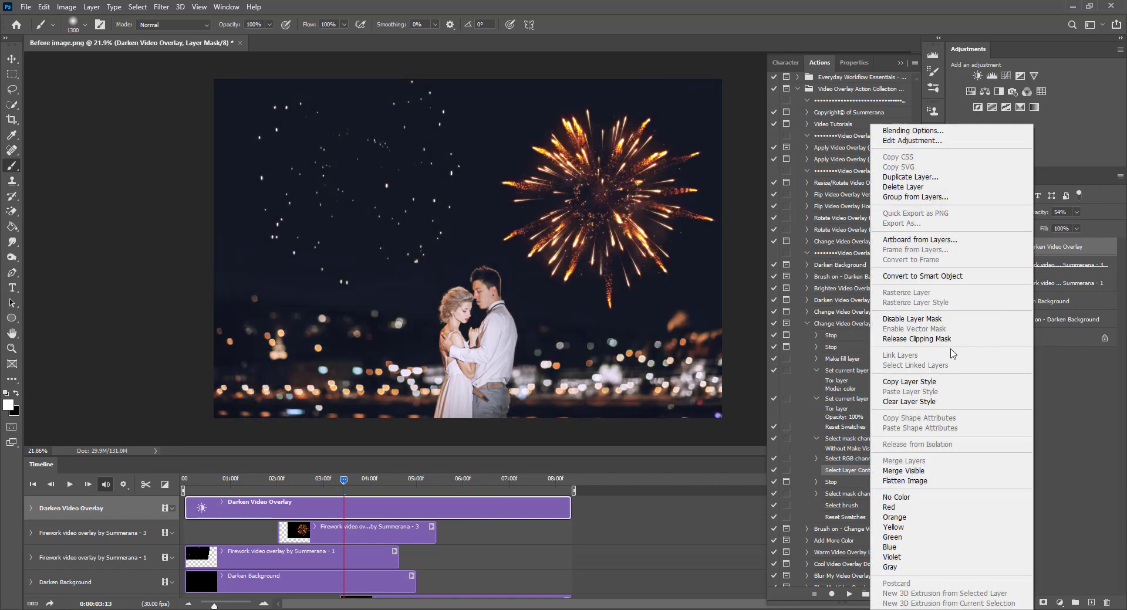
pyautogui.click(911, 340)
pyautogui.rightClick(1042, 249)
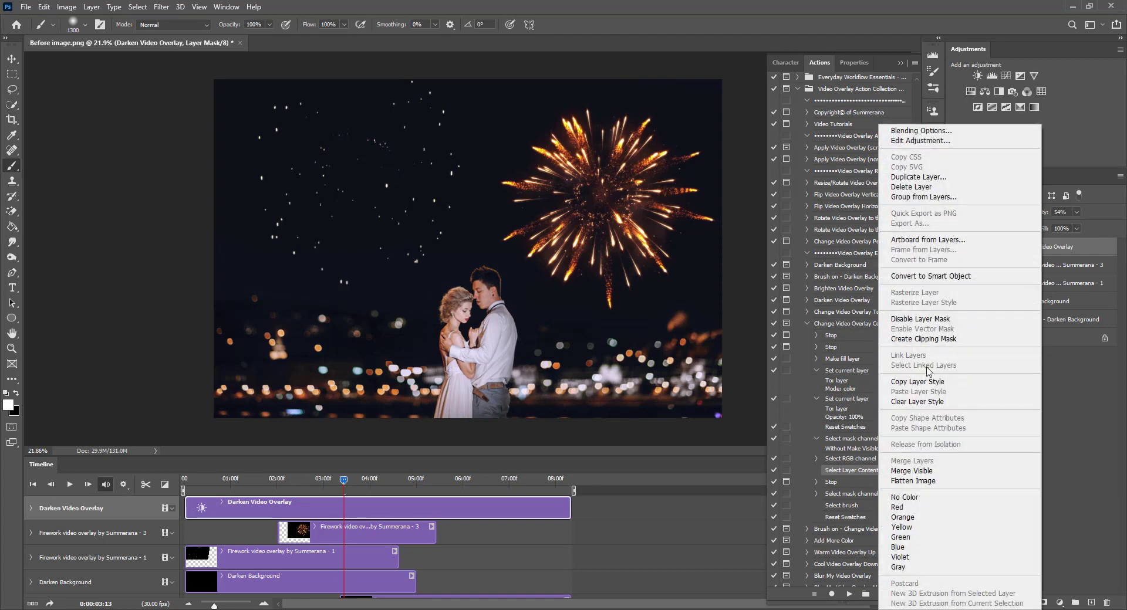
pyautogui.click(923, 339)
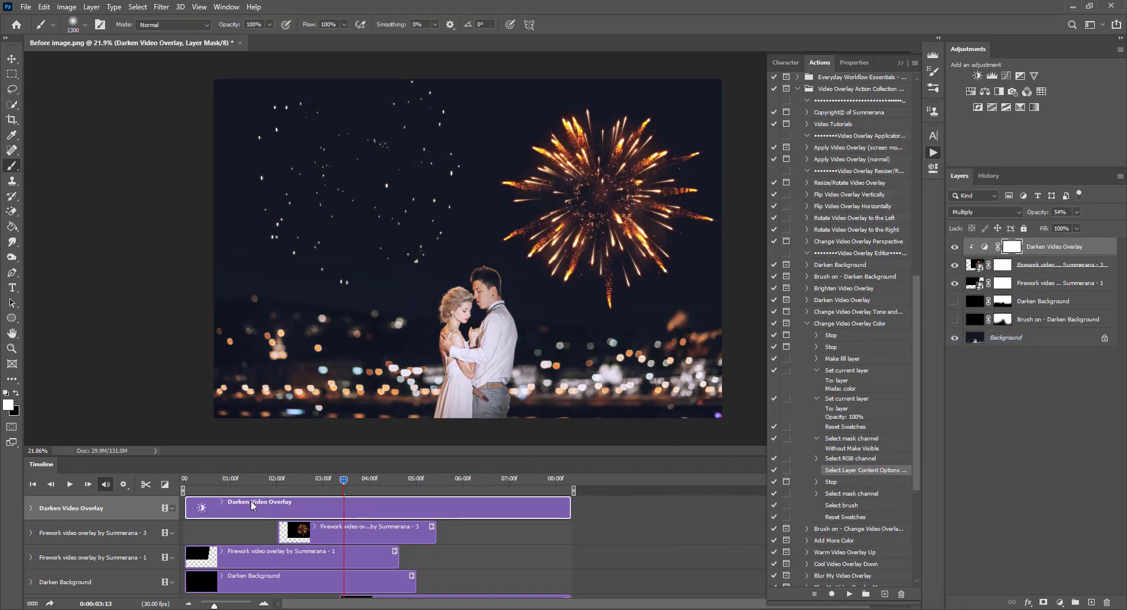
# - Try the Add More Color action on firework overlay 3 and delete the resulting More Color layer
pyautogui.moveTo(273, 505)
pyautogui.mouseDown()
pyautogui.moveTo(377, 506)
pyautogui.moveTo(223, 507)
pyautogui.moveTo(282, 508)
pyautogui.moveTo(255, 509)
pyautogui.mouseUp()
pyautogui.click(807, 324)
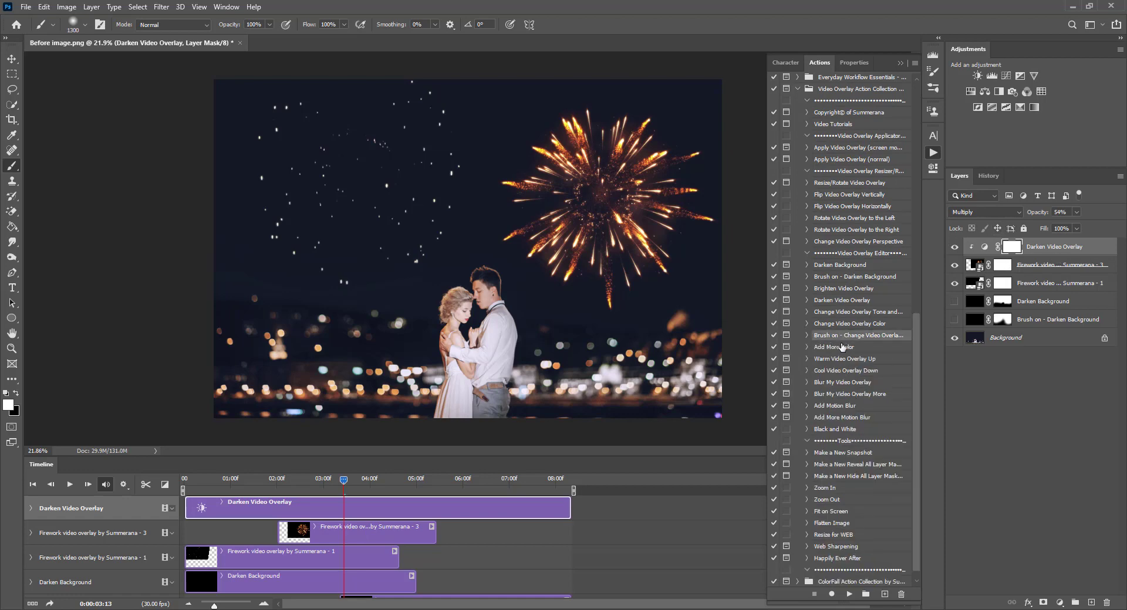
pyautogui.click(975, 265)
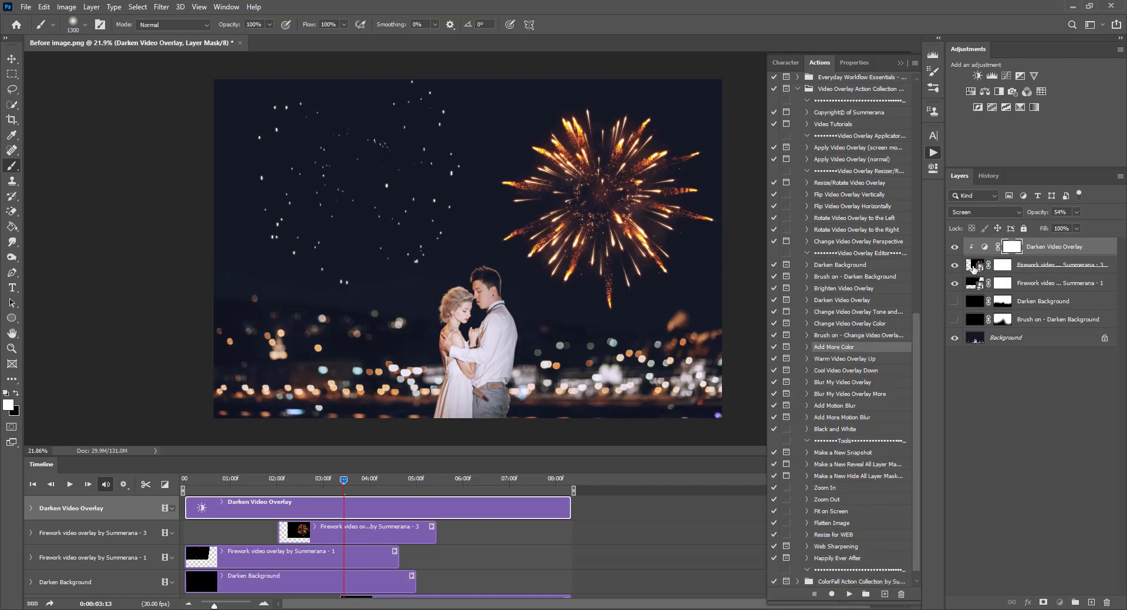
pyautogui.click(847, 595)
pyautogui.click(563, 253)
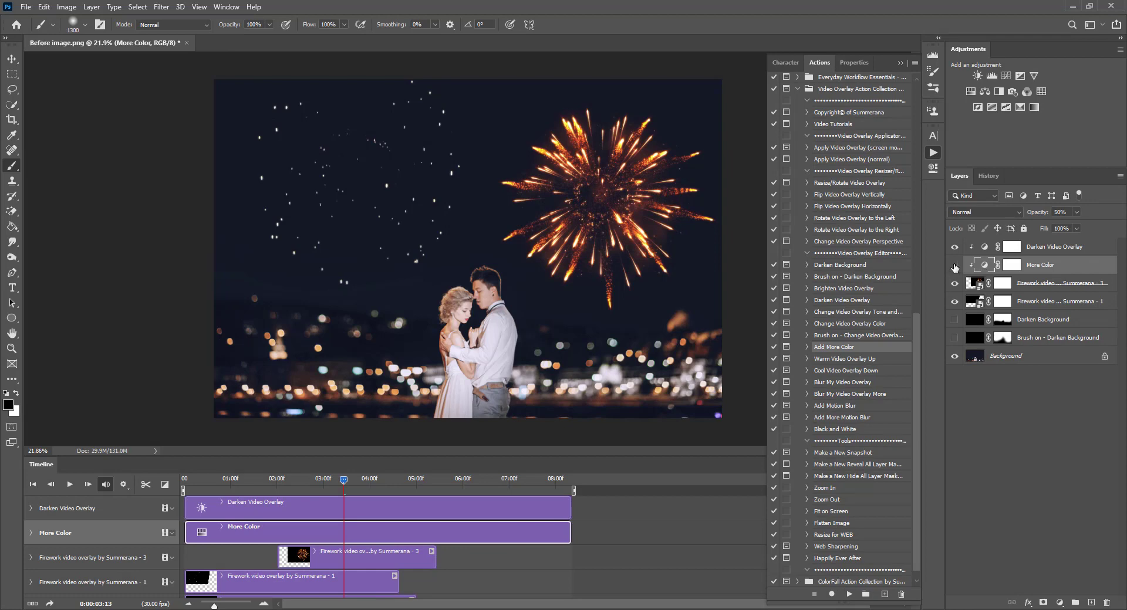
pyautogui.moveTo(1017, 265); pyautogui.dragTo(1106, 603)
# - Run the Change Video Overlay Color action on firework overlay 3, sampling the photo's background and accepting the dark sky blue 09121f
pyautogui.click(843, 325)
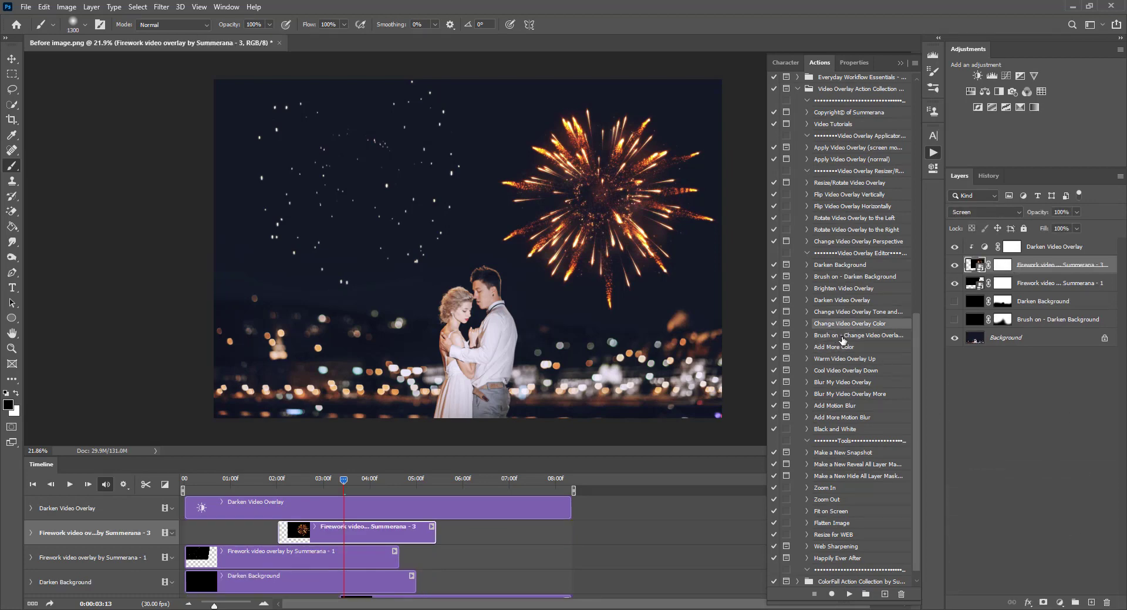
pyautogui.click(849, 594)
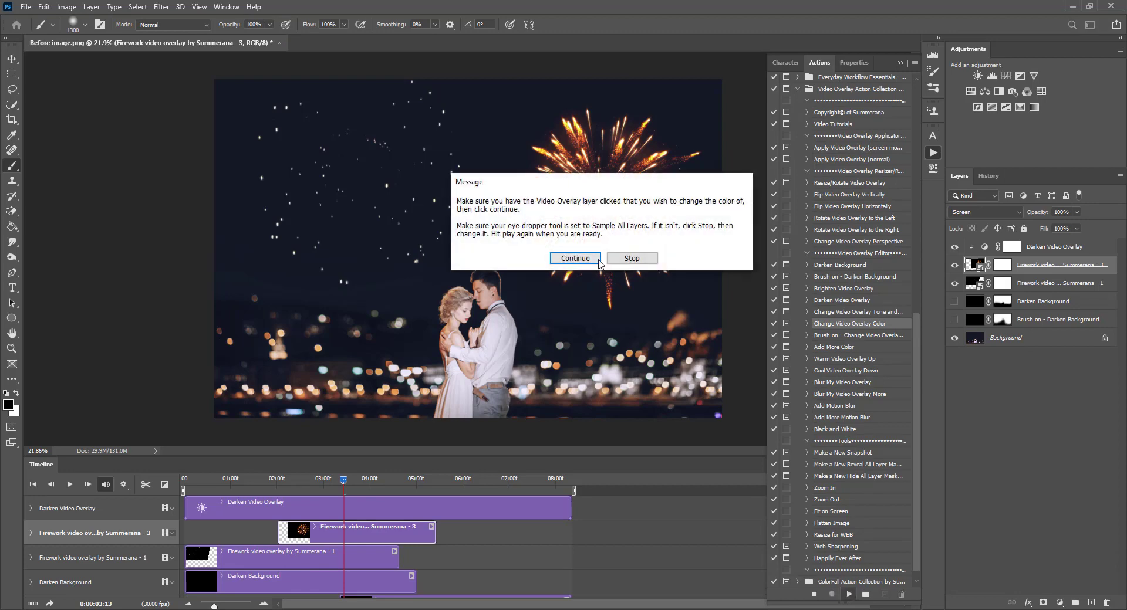
pyautogui.click(557, 237)
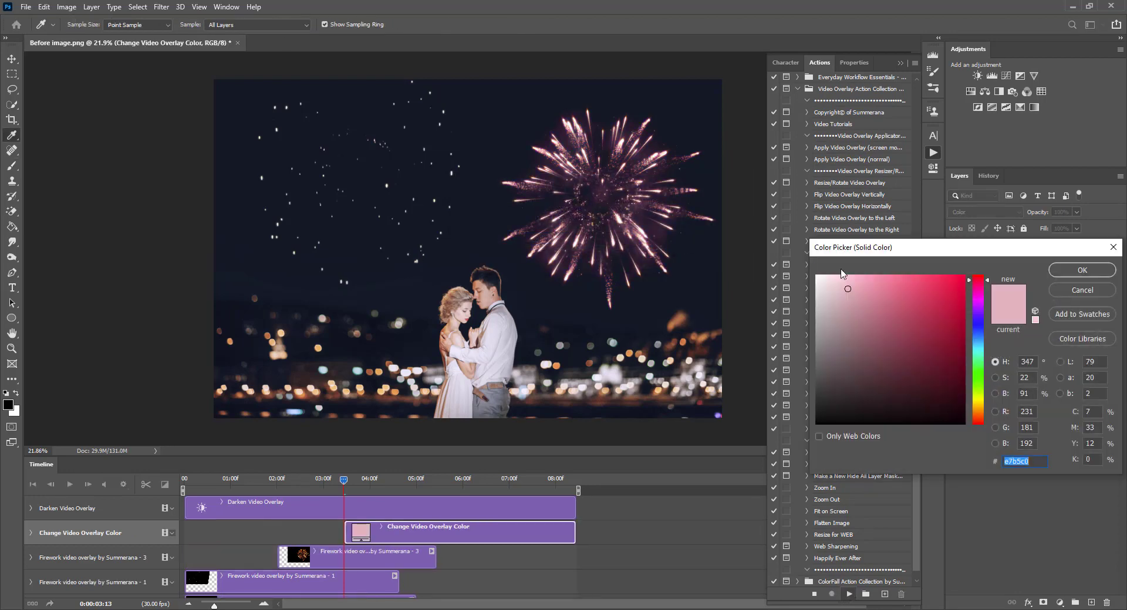
pyautogui.click(698, 281)
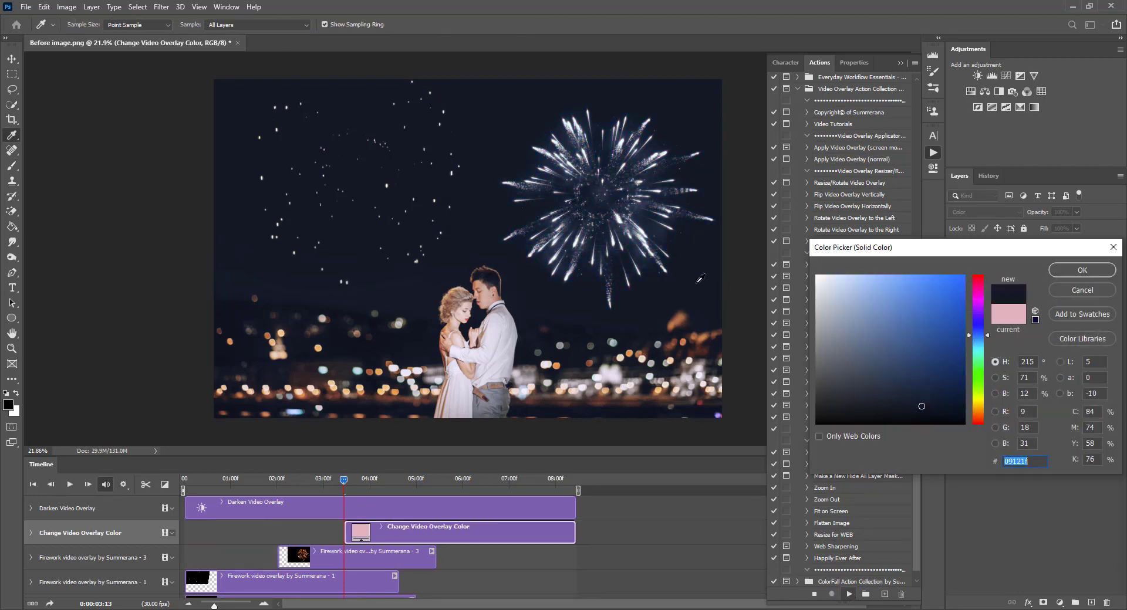
pyautogui.click(686, 312)
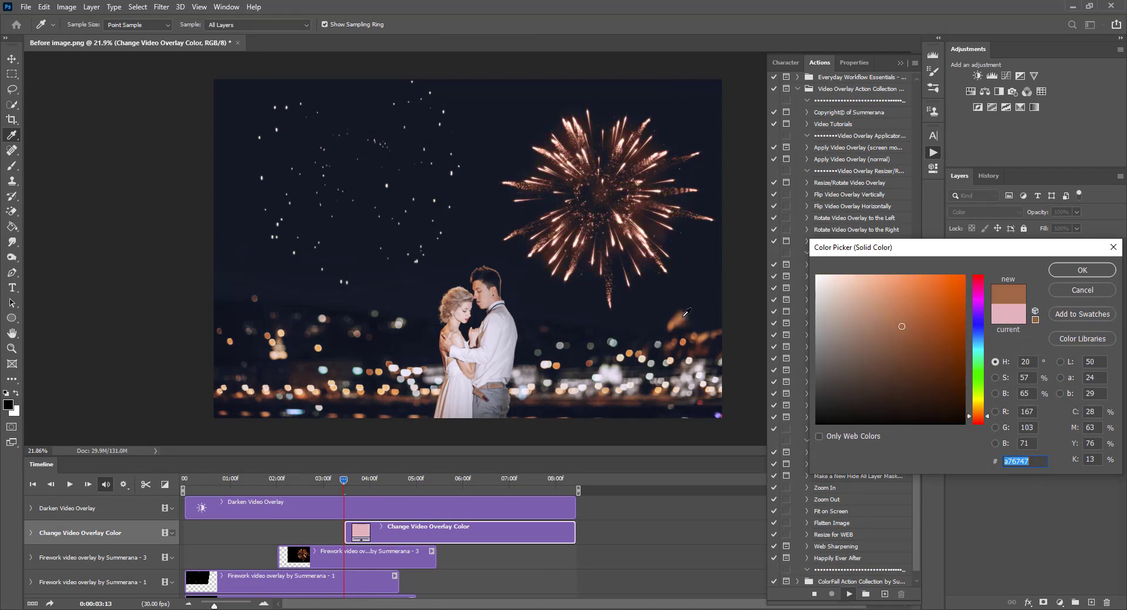
pyautogui.click(696, 295)
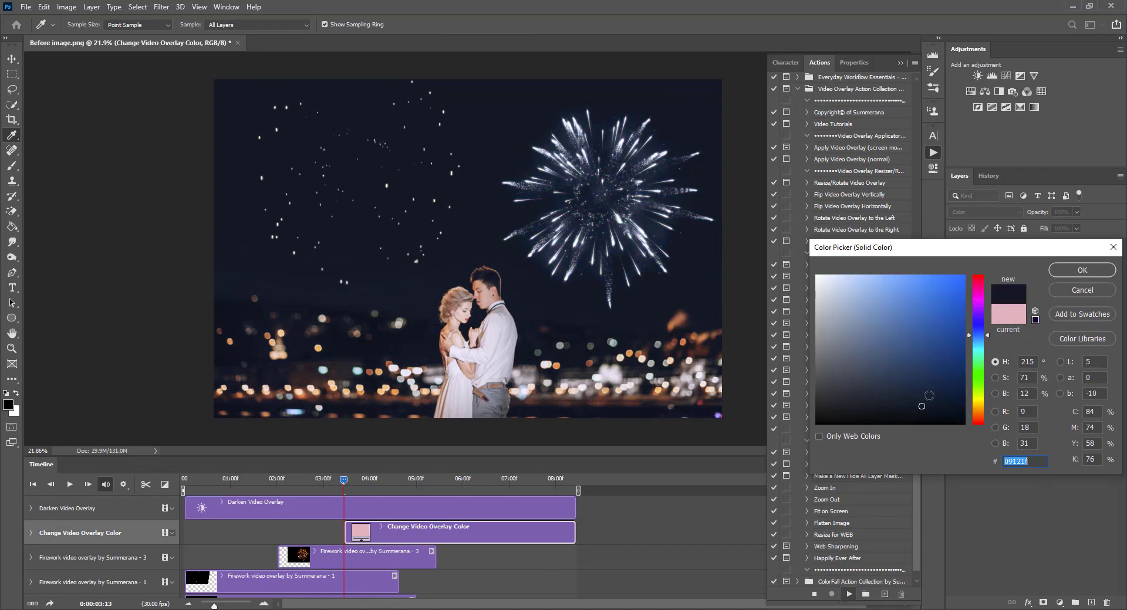
pyautogui.click(1081, 270)
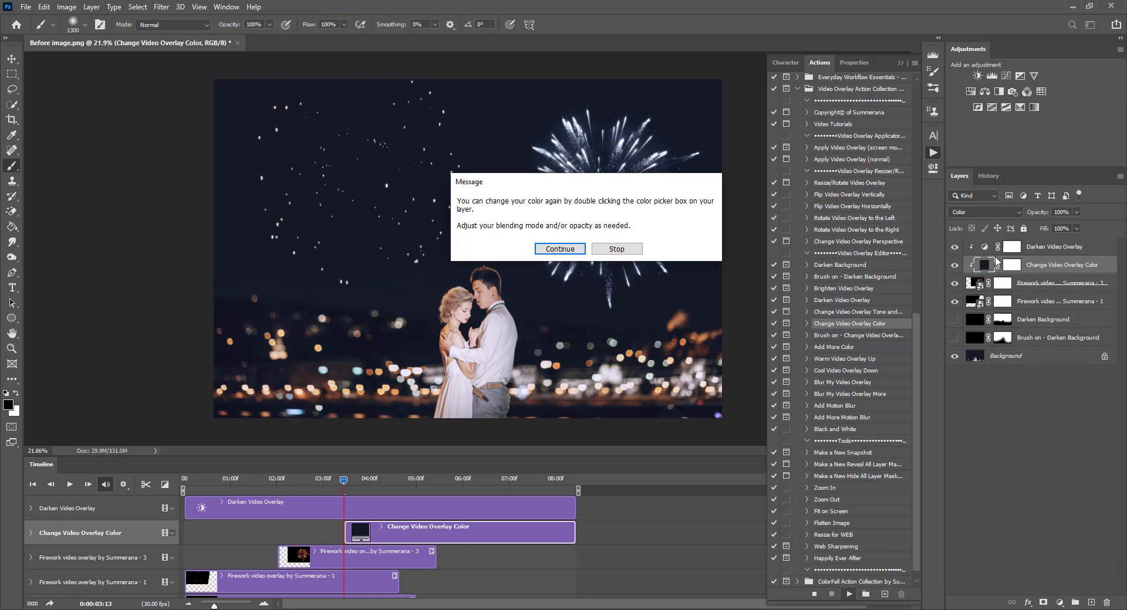
pyautogui.click(558, 243)
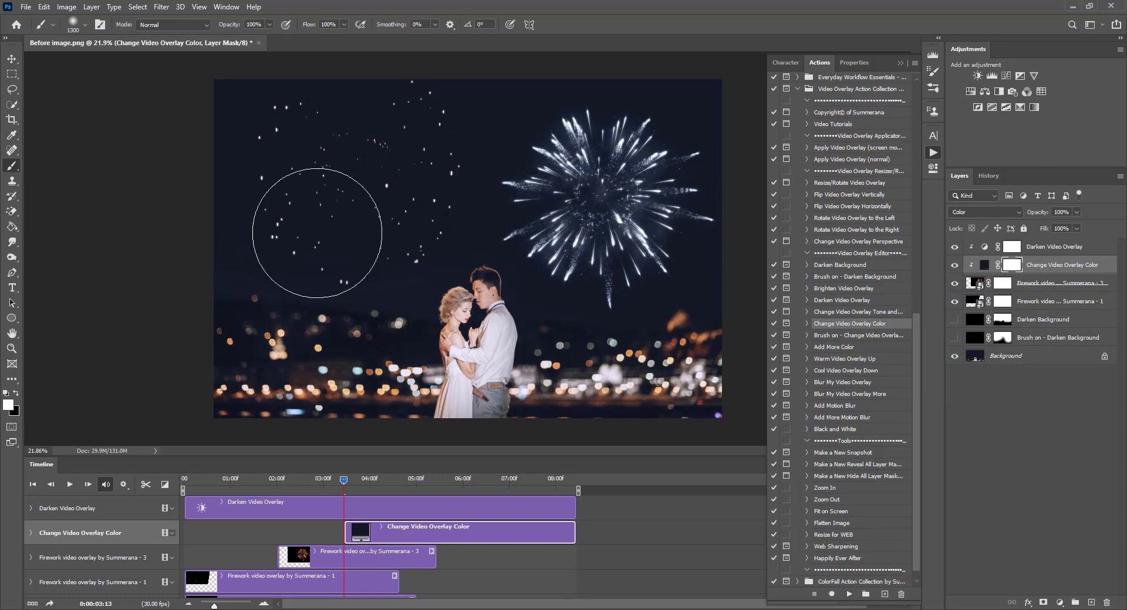
# - Change the Change Video Overlay Color fill to the blue 566985 and compare the firework with and without it
pyautogui.click(11, 59)
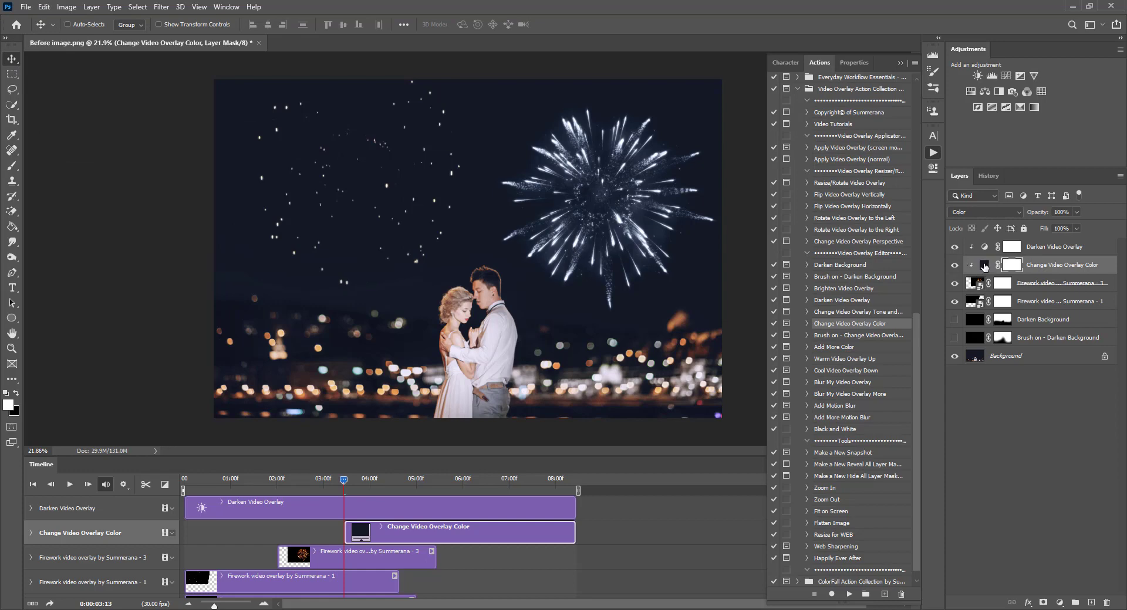
pyautogui.doubleClick(984, 267)
pyautogui.moveTo(935, 244); pyautogui.dragTo(932, 321)
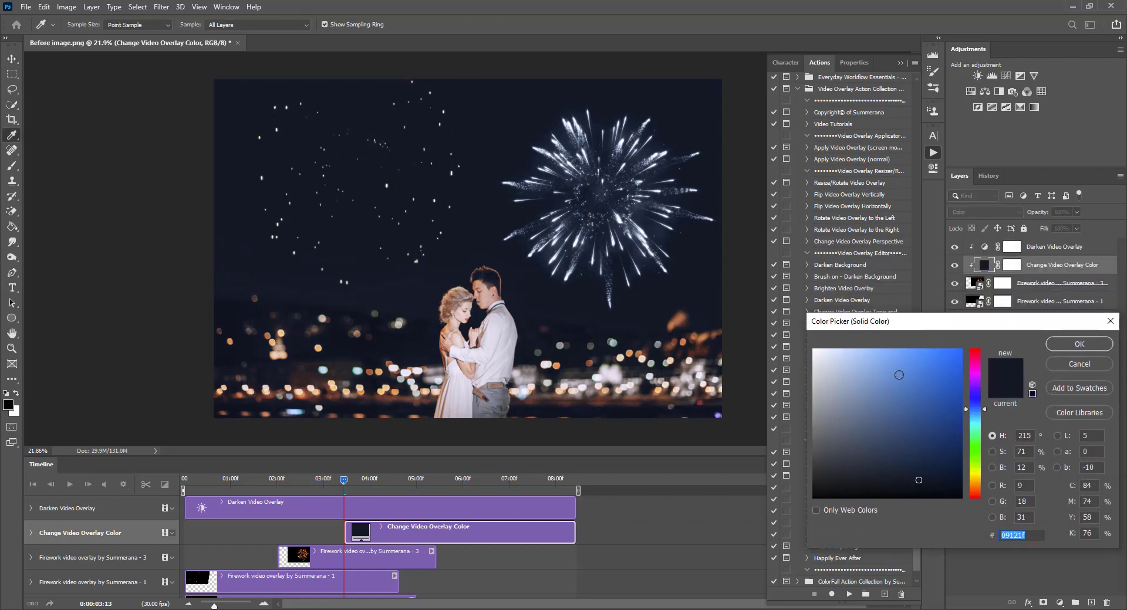
pyautogui.moveTo(898, 375); pyautogui.dragTo(865, 421)
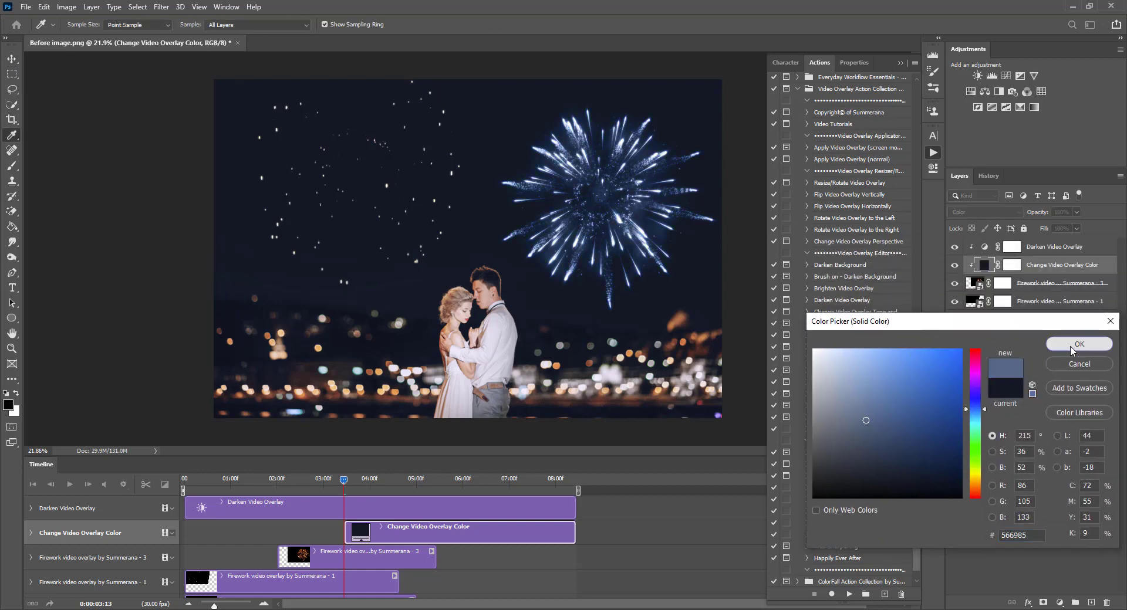
pyautogui.click(1098, 344)
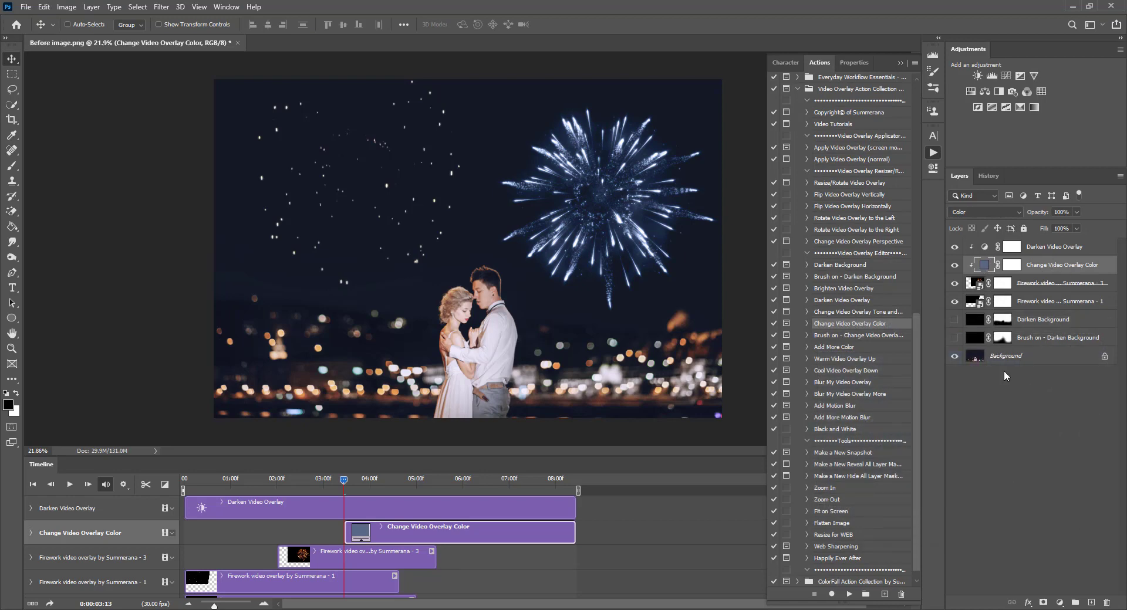
pyautogui.click(955, 265)
pyautogui.click(955, 265)
# - Try the pink ebbfdb as the firework's color and delete the Change Video Overlay Color layer
pyautogui.doubleClick(985, 265)
pyautogui.click(977, 371)
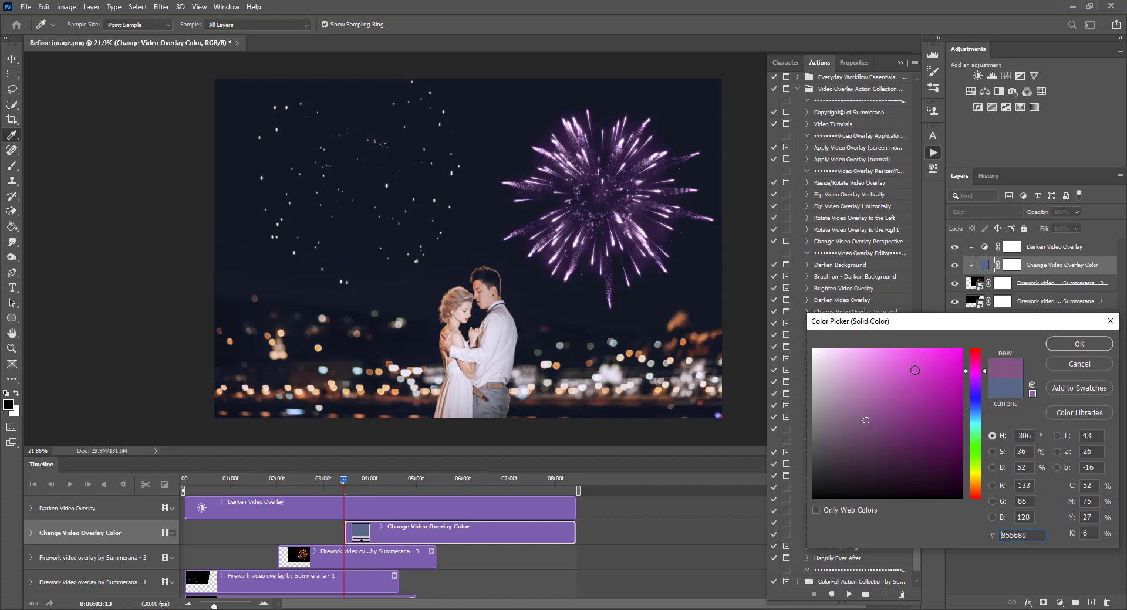
pyautogui.click(907, 370)
pyautogui.moveTo(873, 374); pyautogui.dragTo(836, 361)
pyautogui.click(831, 360)
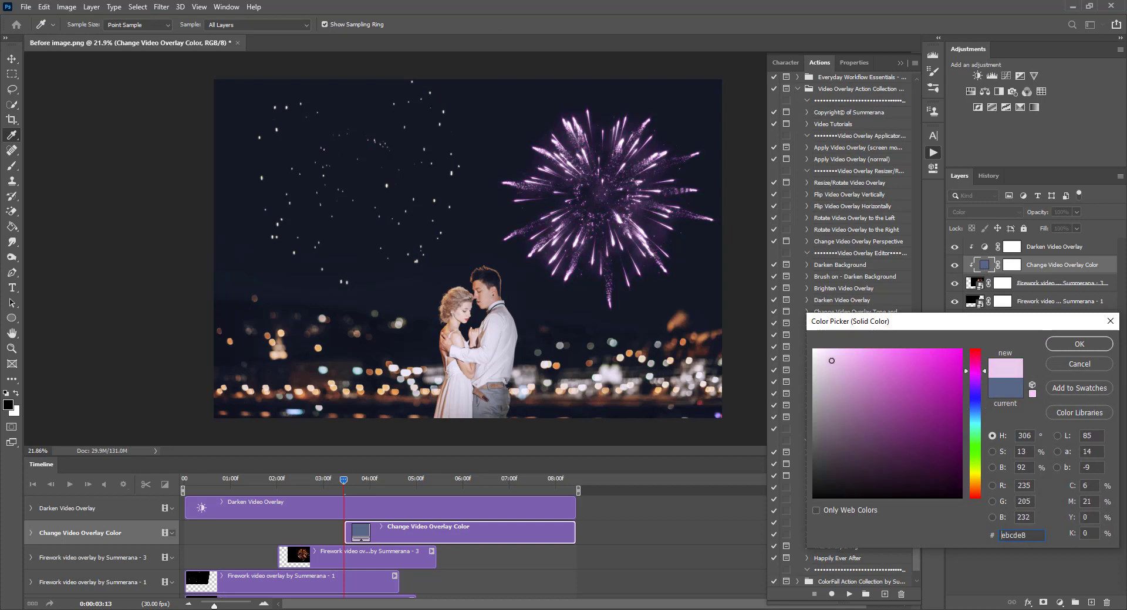
pyautogui.click(973, 364)
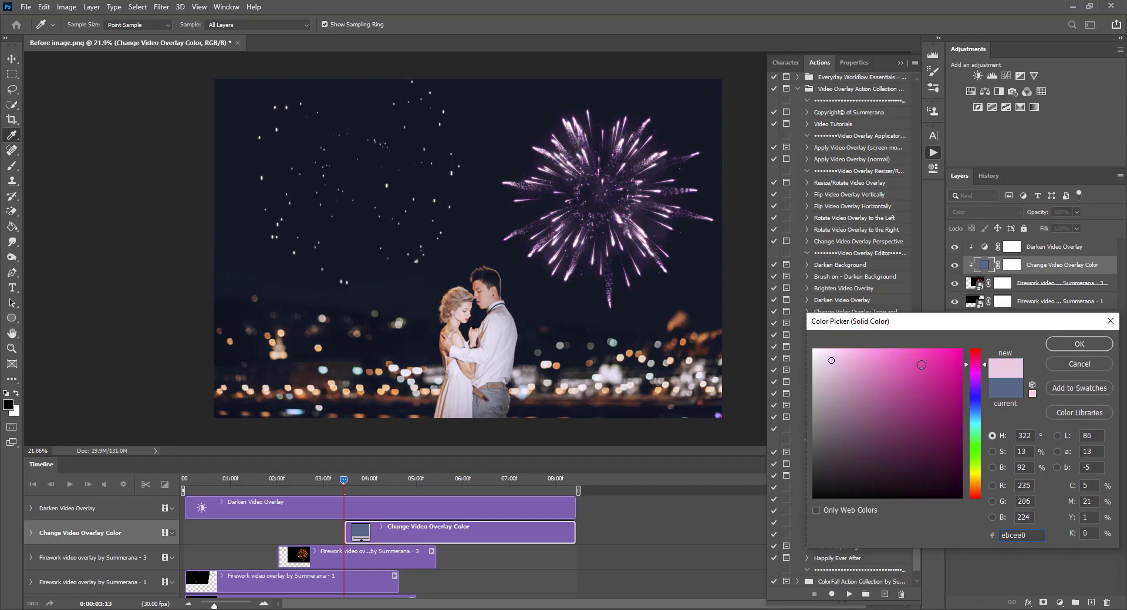
pyautogui.moveTo(828, 359); pyautogui.dragTo(835, 359)
pyautogui.click(841, 360)
pyautogui.click(1079, 344)
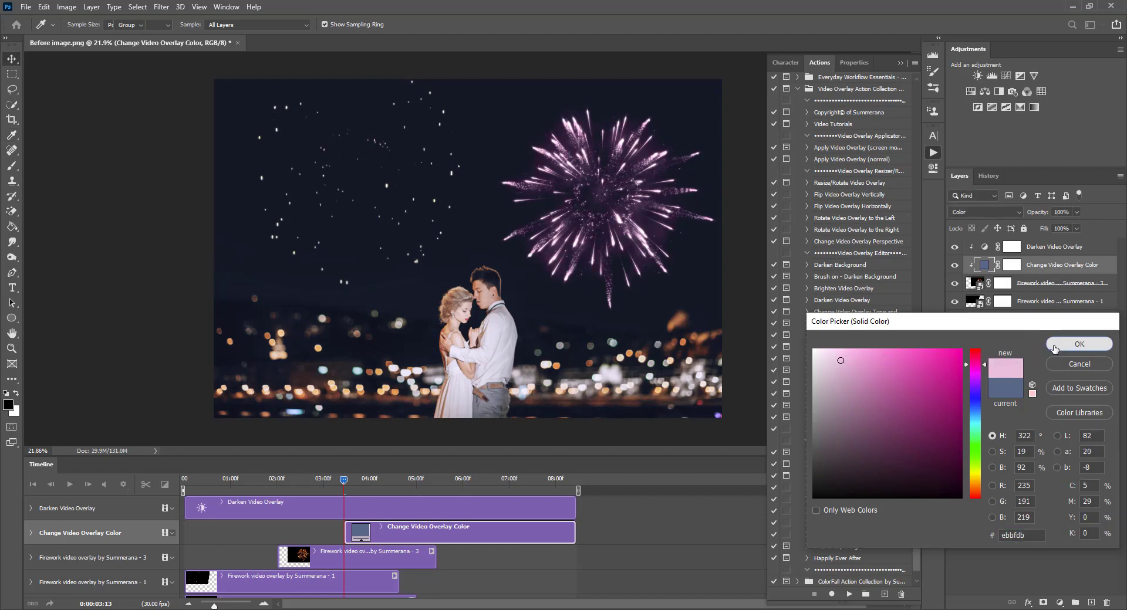
pyautogui.click(954, 265)
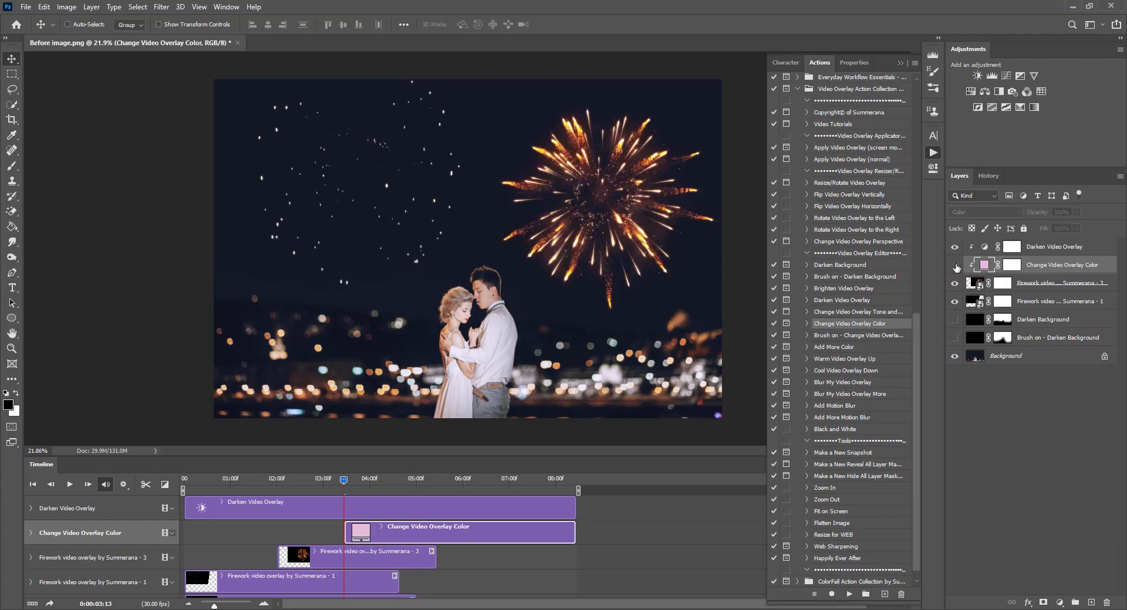
pyautogui.moveTo(1051, 267); pyautogui.dragTo(1105, 602)
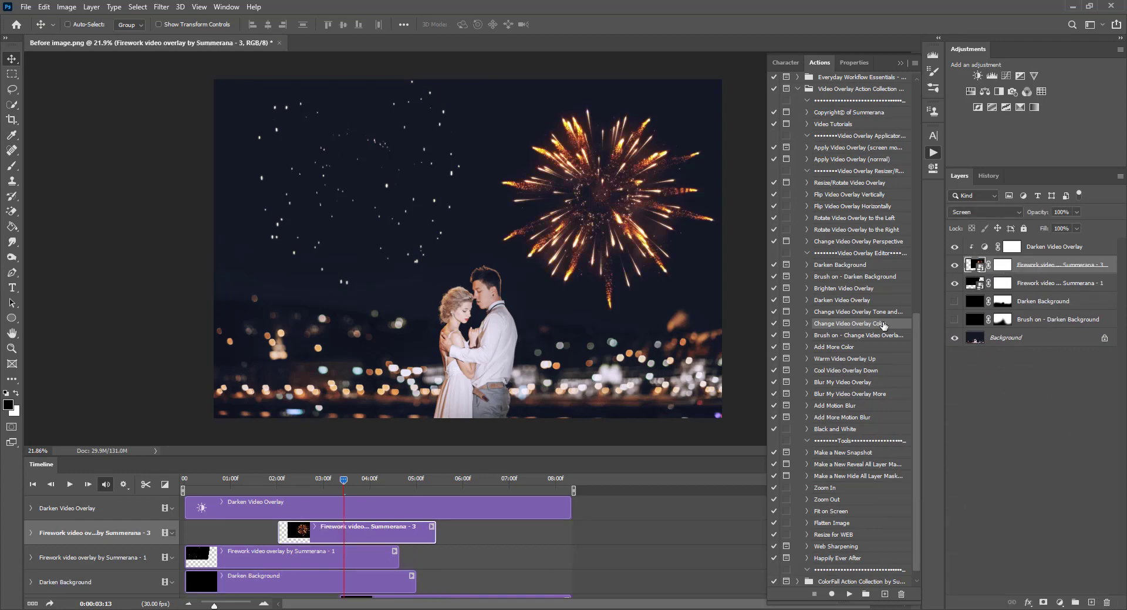
# - Run the Add More Color action on firework overlay 3 and hide the resulting More Color layer
pyautogui.click(834, 360)
pyautogui.click(836, 347)
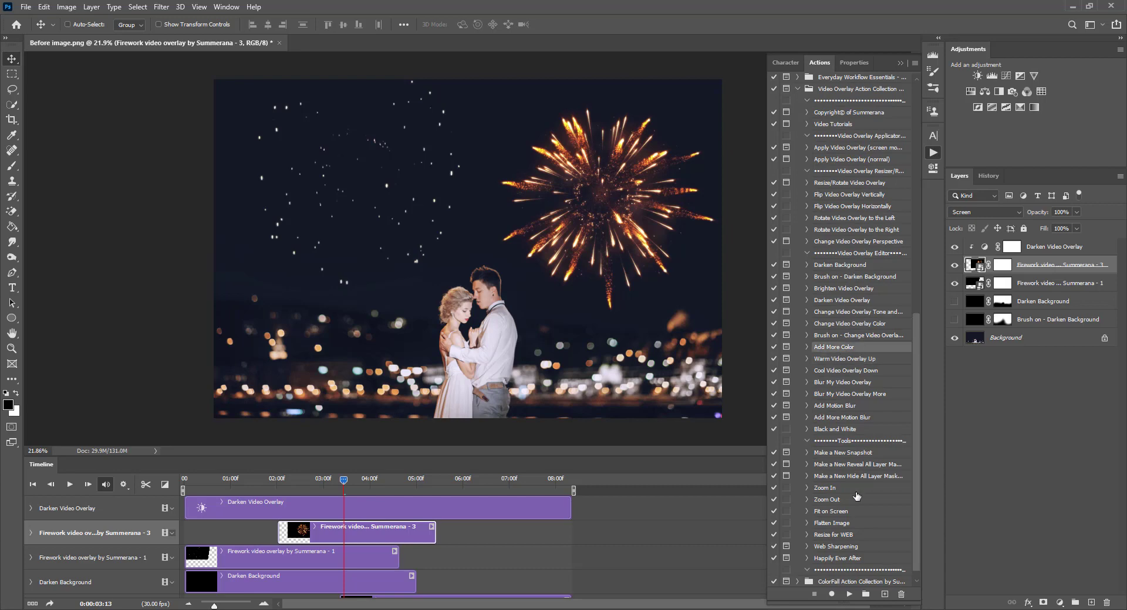
pyautogui.click(848, 595)
pyautogui.click(553, 246)
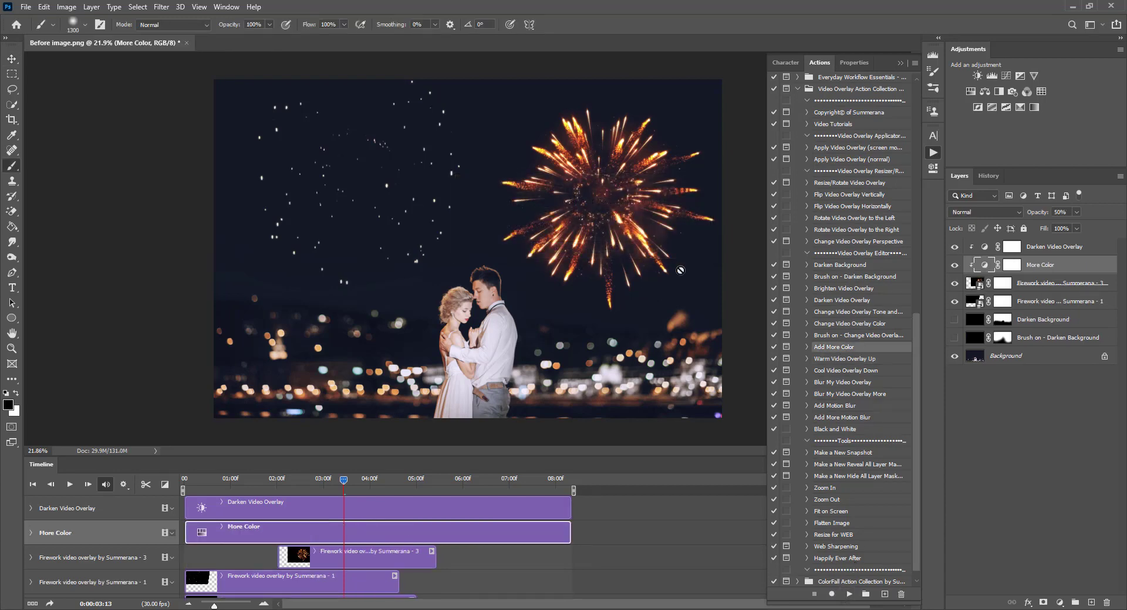
pyautogui.click(955, 265)
# - Run the Warm Video Overlay Up action above the More Color layer and toggle the new layer's visibility
pyautogui.click(845, 358)
pyautogui.click(849, 595)
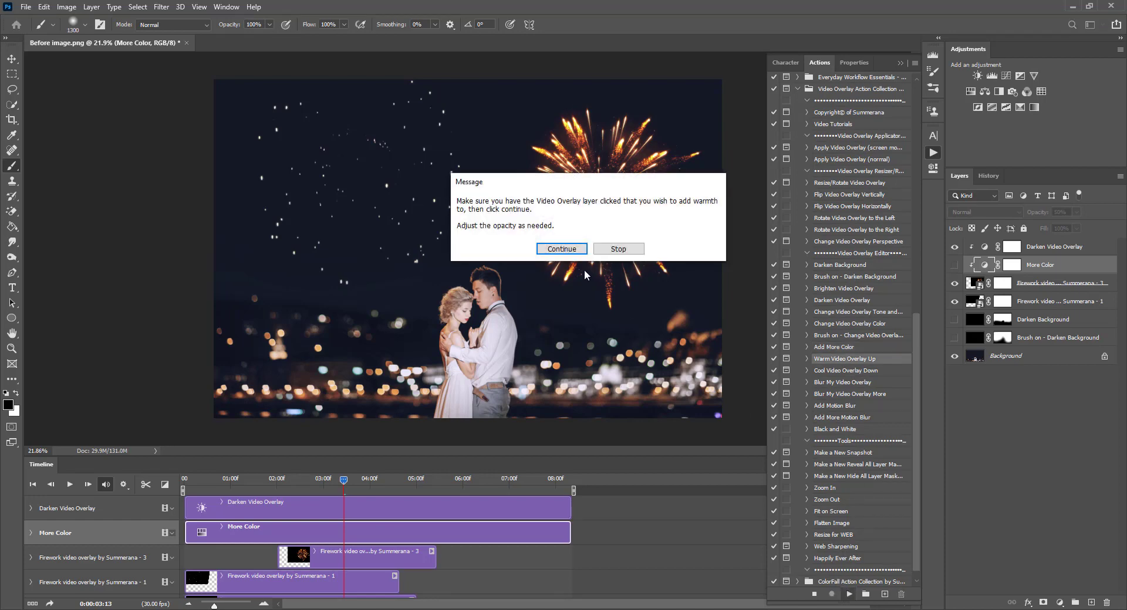
pyautogui.click(577, 251)
pyautogui.click(955, 265)
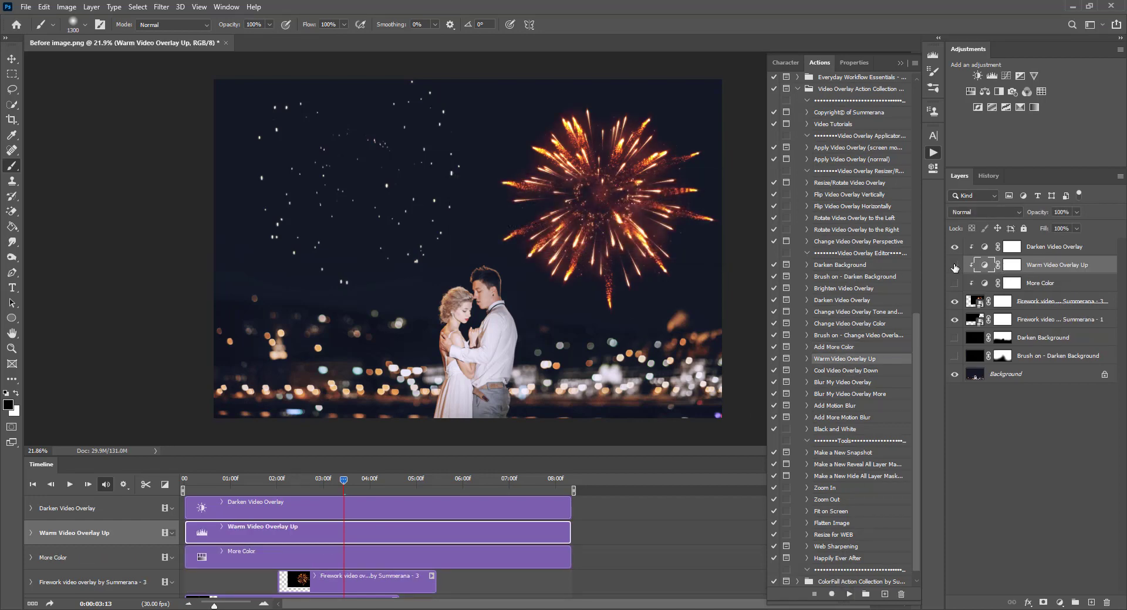
# - Try the Blur My Video Overlay More action on firework overlay 3, and revert the Gaussian blur it applies
pyautogui.click(842, 384)
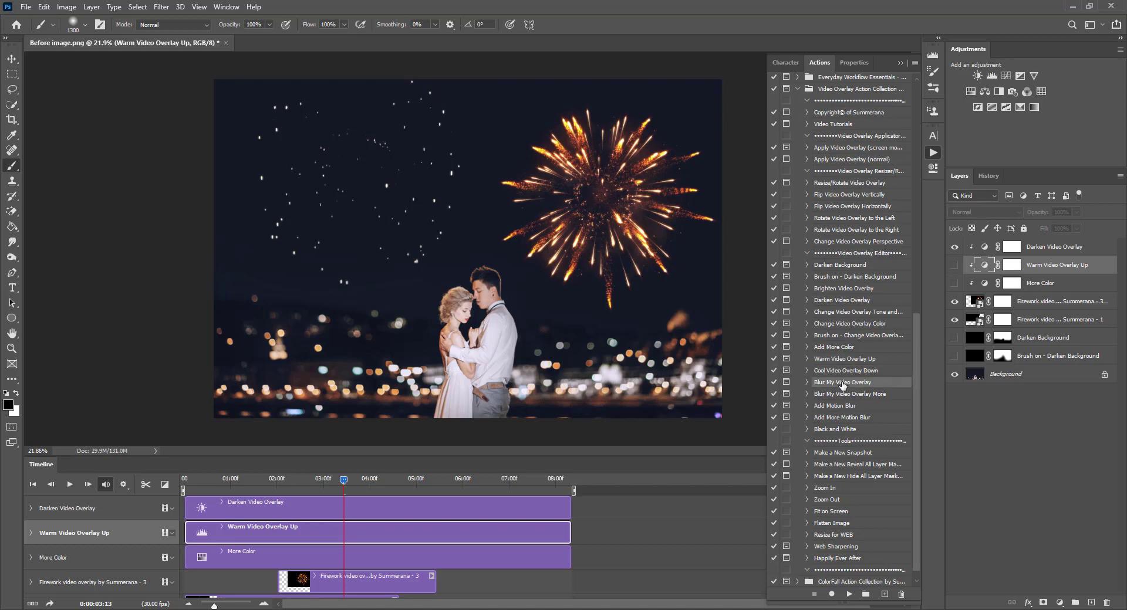
pyautogui.click(975, 302)
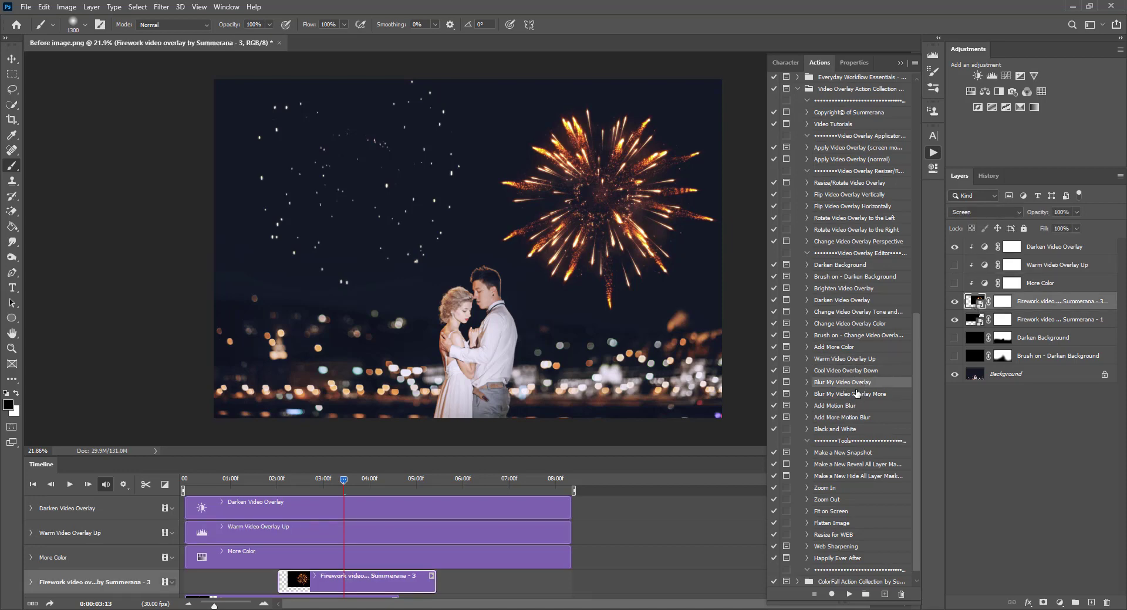
pyautogui.click(852, 395)
pyautogui.click(849, 594)
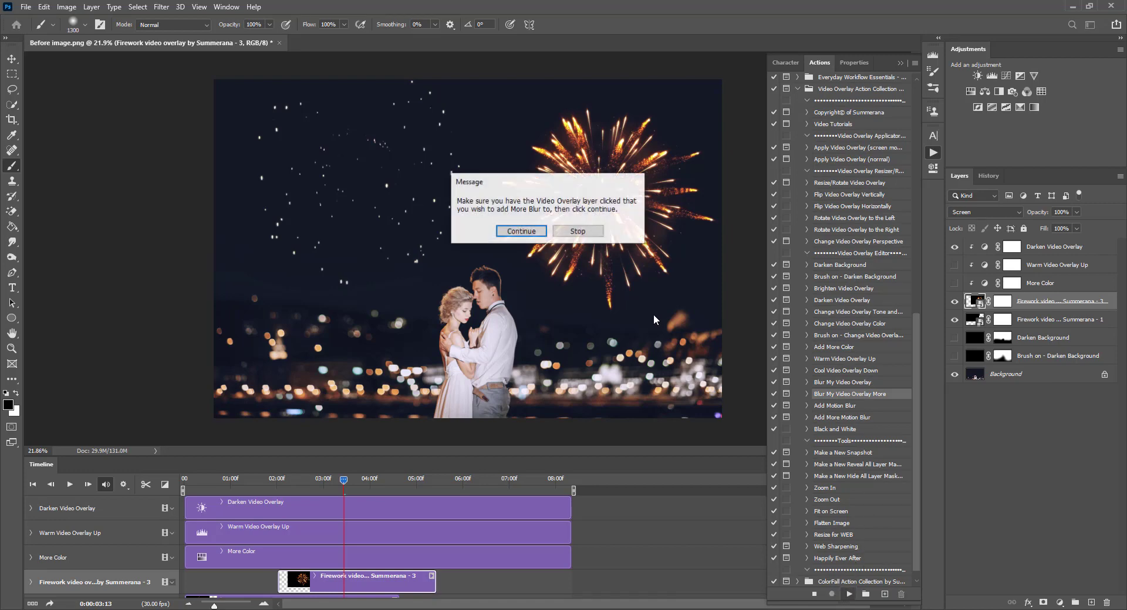
pyautogui.click(521, 232)
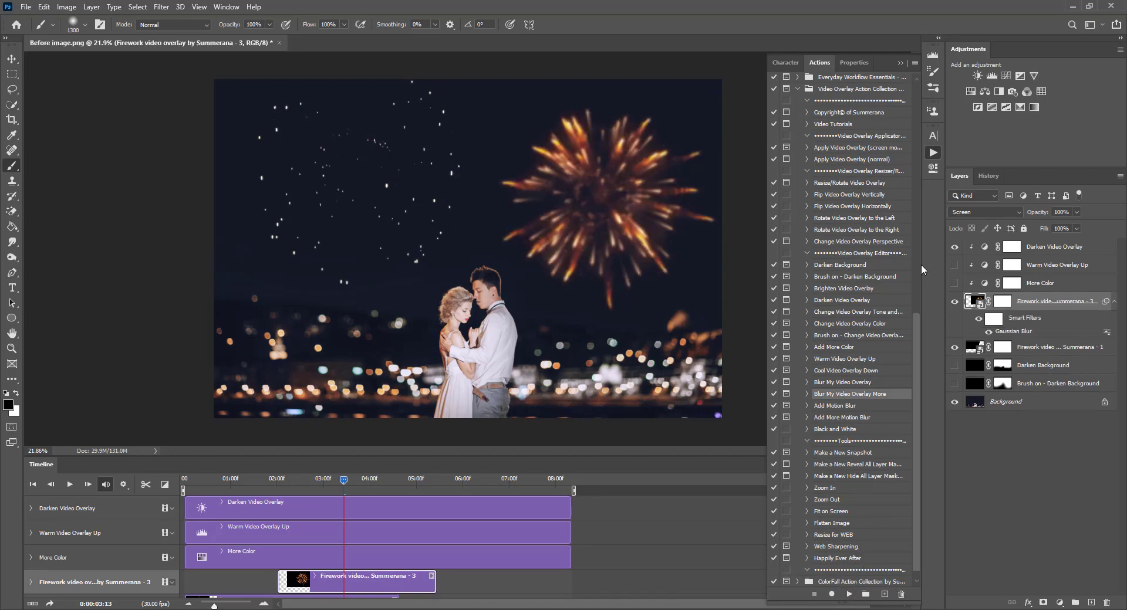
pyautogui.click(989, 178)
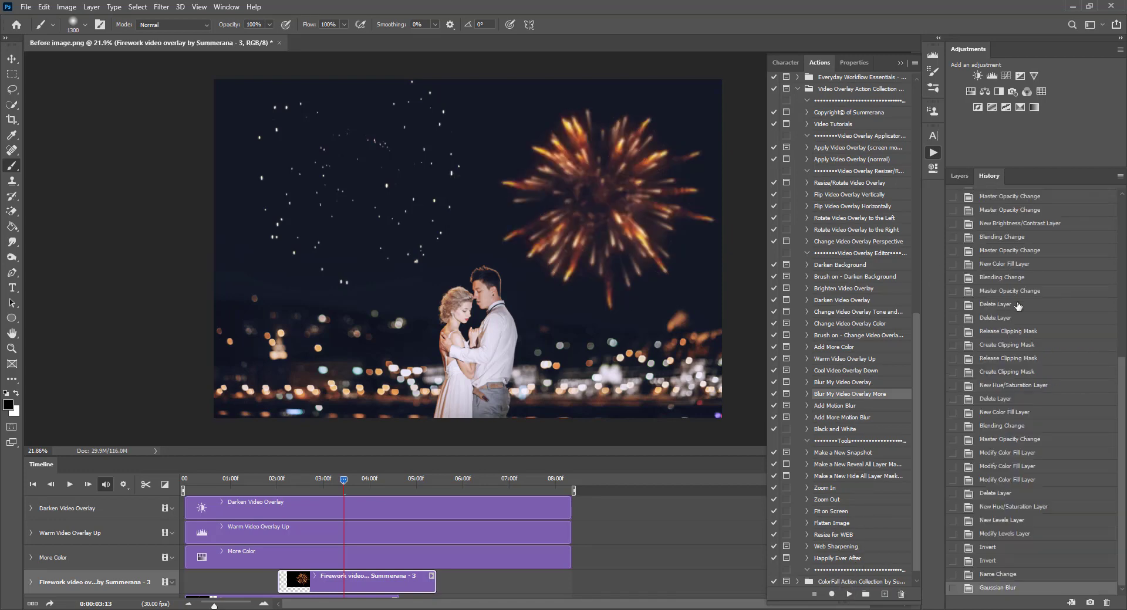
pyautogui.click(998, 574)
pyautogui.click(959, 175)
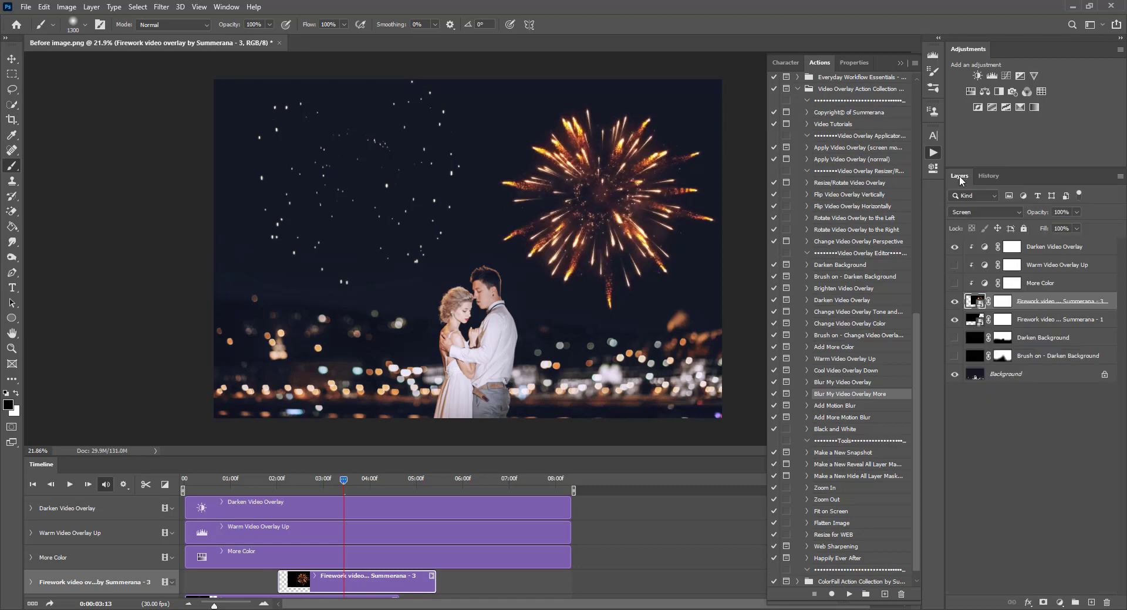
# - Try the Add More Motion Blur action on firework overlay 3, and revert the motion blur
pyautogui.click(846, 418)
pyautogui.click(849, 594)
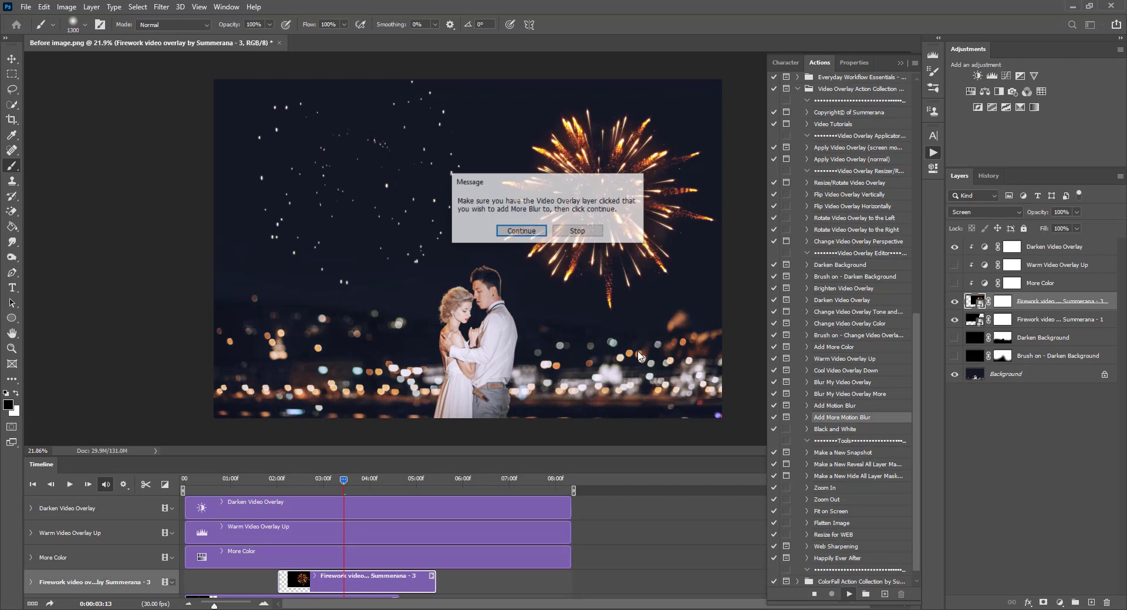
pyautogui.click(521, 232)
pyautogui.click(988, 176)
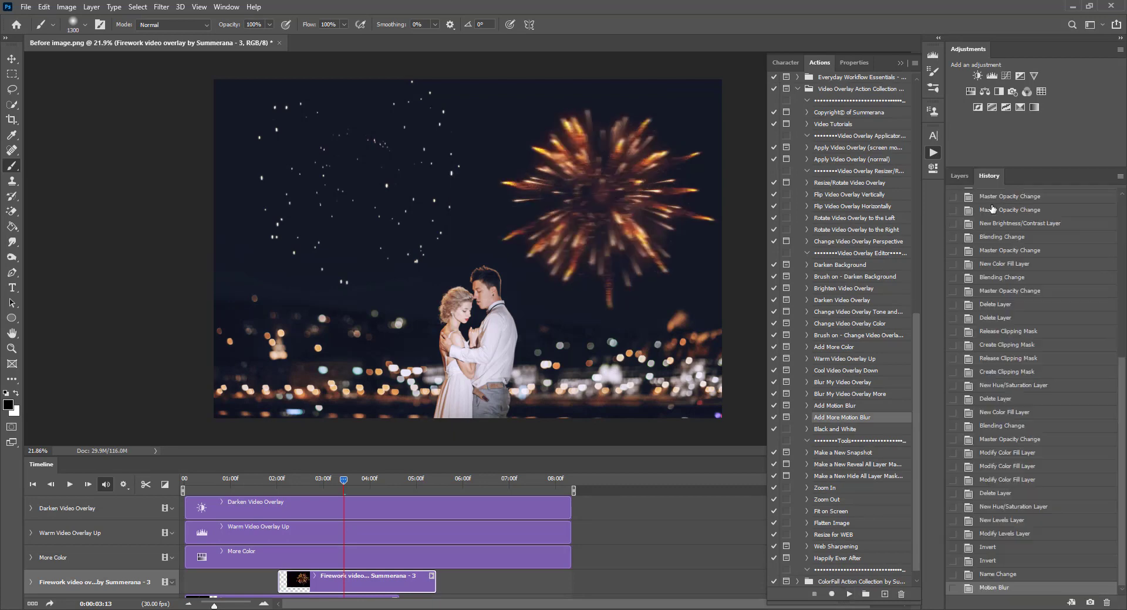
pyautogui.click(1007, 574)
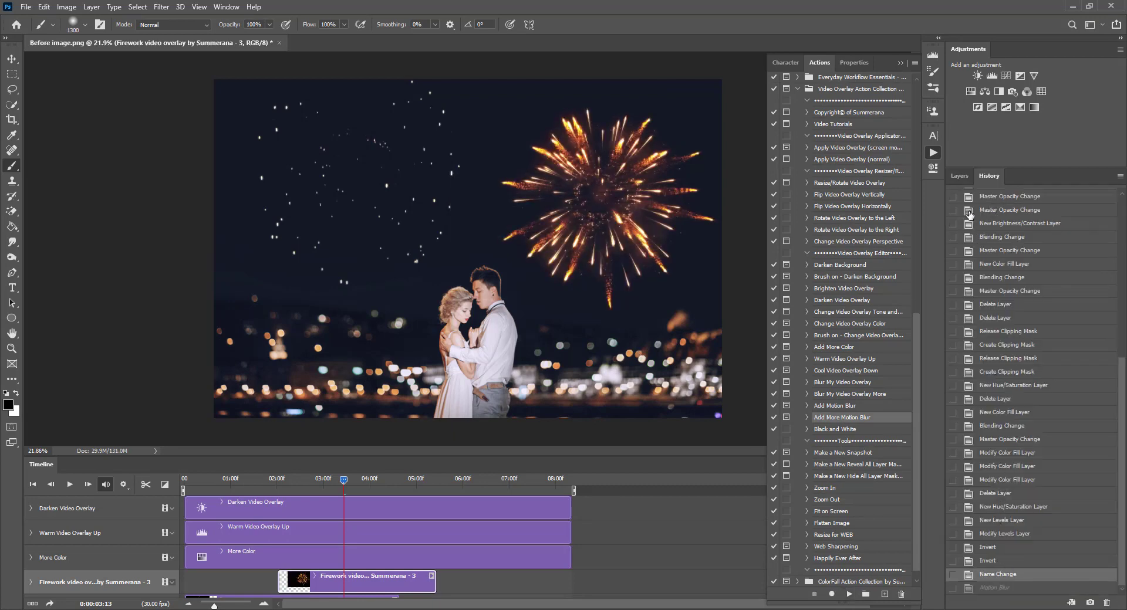
pyautogui.click(959, 175)
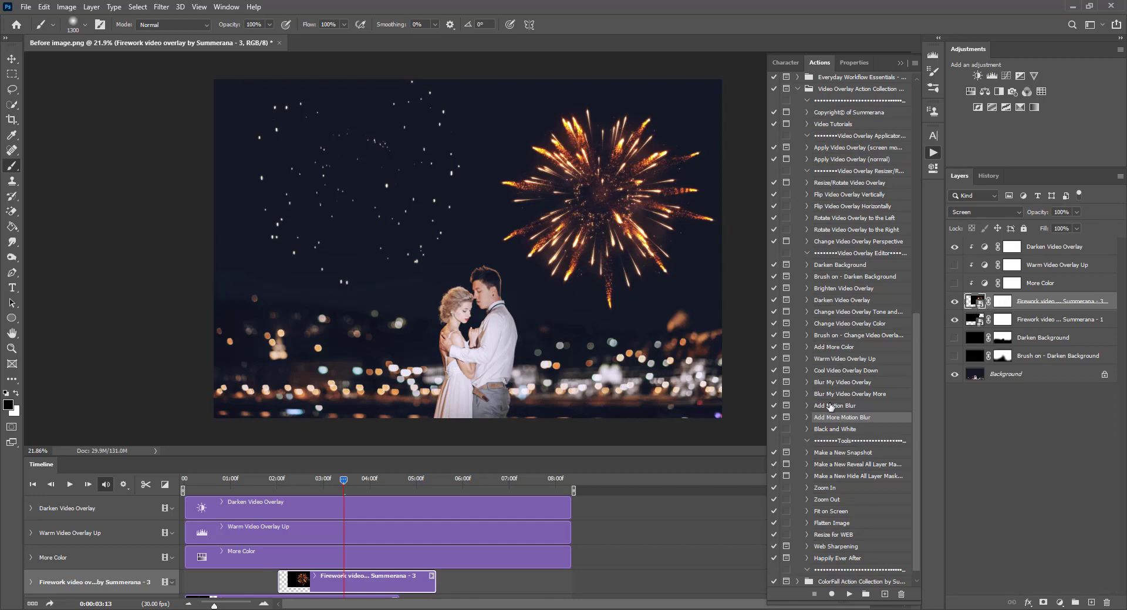
# - Run the Black and White action from the Video Overlay collection
pyautogui.click(843, 430)
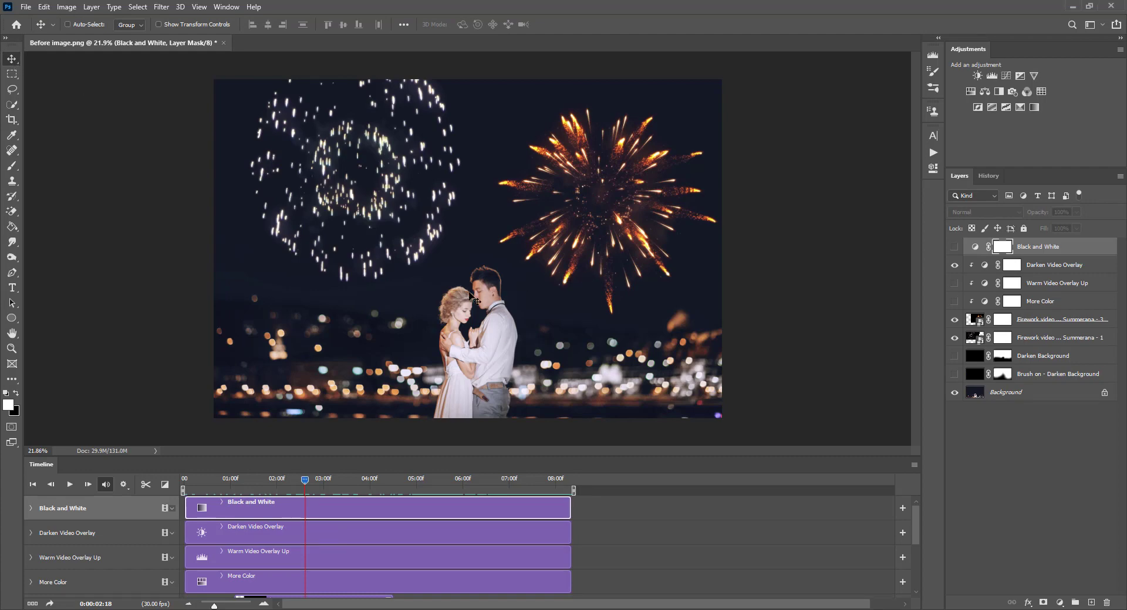
# - Move firework overlay 3 down and left so it overlaps the man's head, and shift firework overlay 1 left about 0.75 in
pyautogui.click(960, 322)
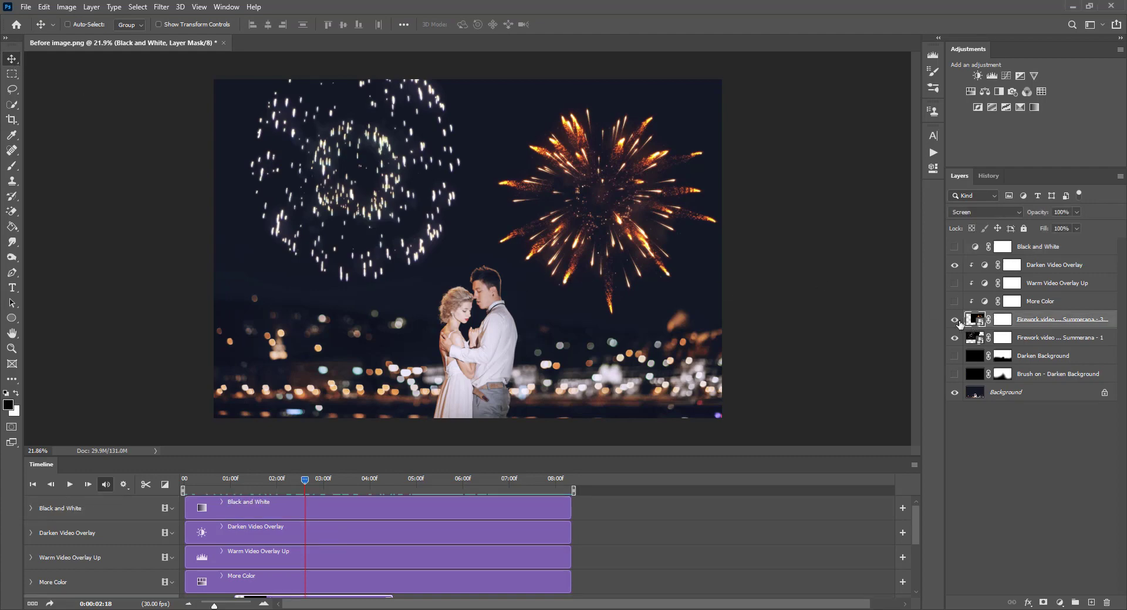
pyautogui.click(956, 321)
pyautogui.click(955, 321)
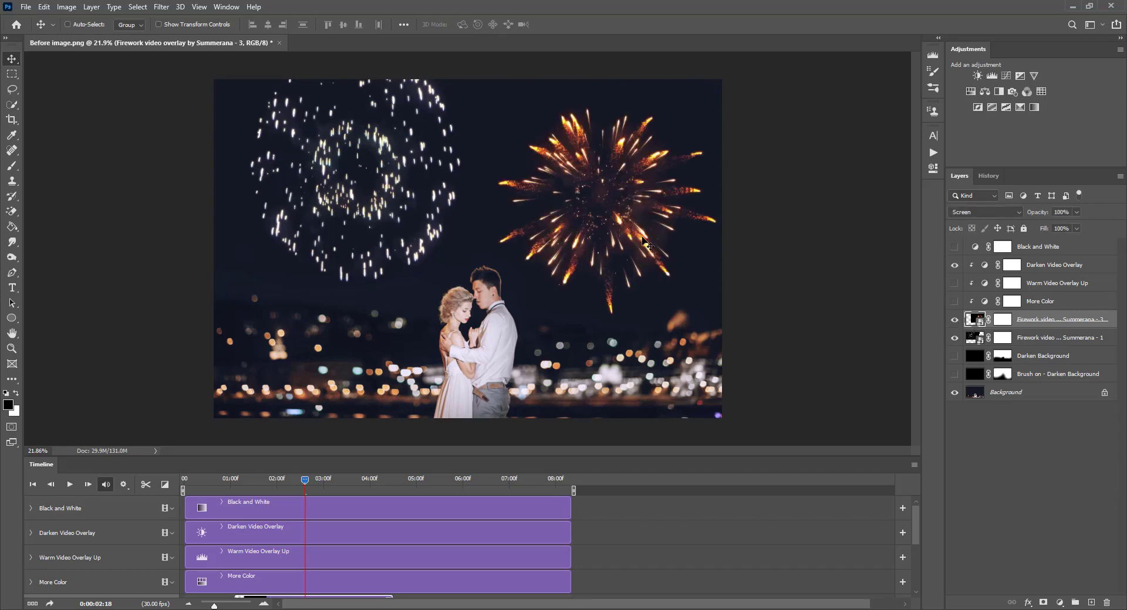
pyautogui.moveTo(644, 241); pyautogui.dragTo(572, 263)
pyautogui.click(968, 338)
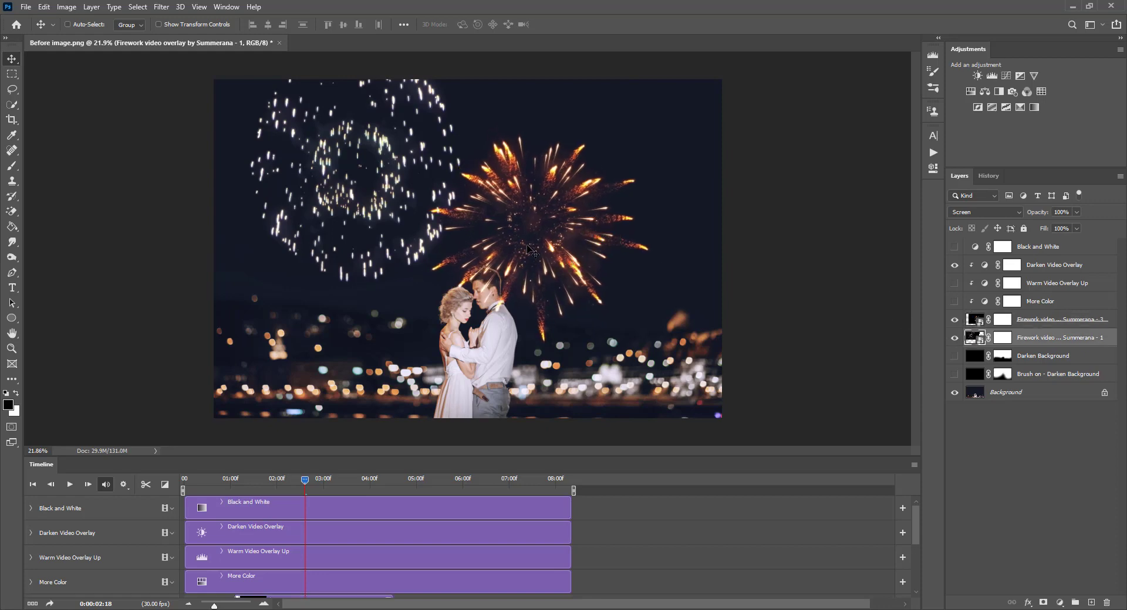
pyautogui.moveTo(437, 232); pyautogui.dragTo(414, 228)
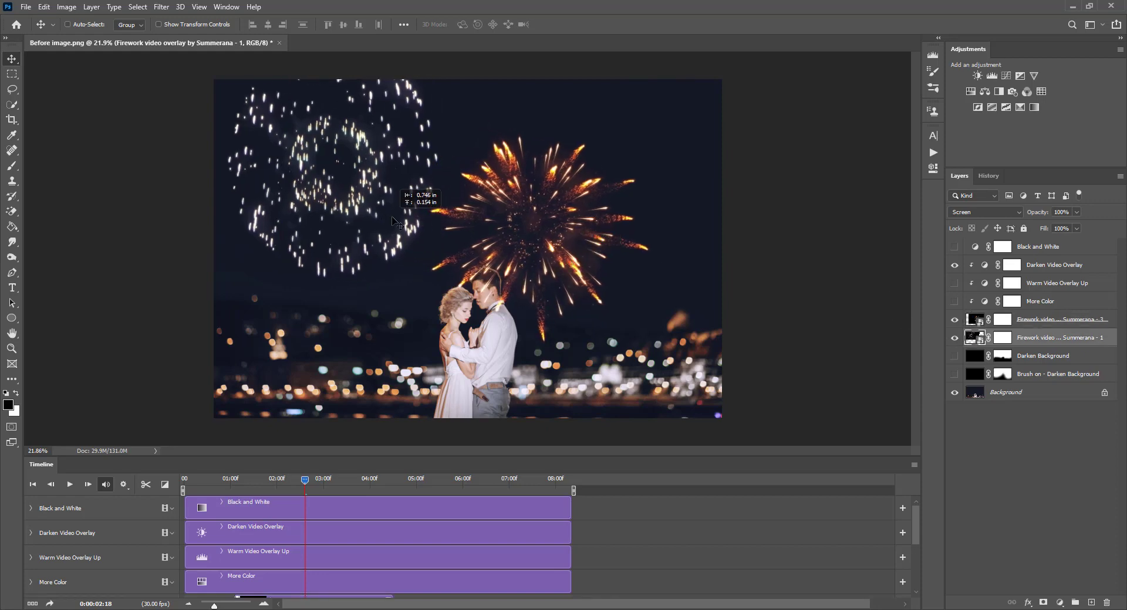
# - Toggle firework overlays 1 and 3 to check which one covers the couple, and select overlay 3's layer mask
pyautogui.click(1002, 336)
pyautogui.click(954, 338)
pyautogui.click(954, 338)
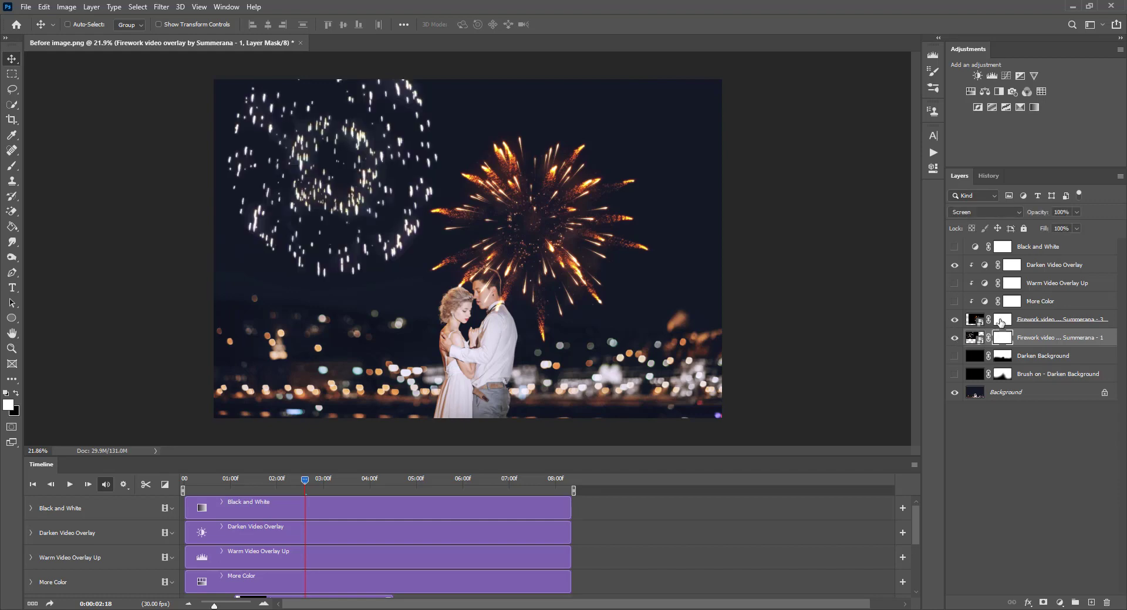
pyautogui.click(962, 320)
pyautogui.click(955, 319)
pyautogui.click(955, 320)
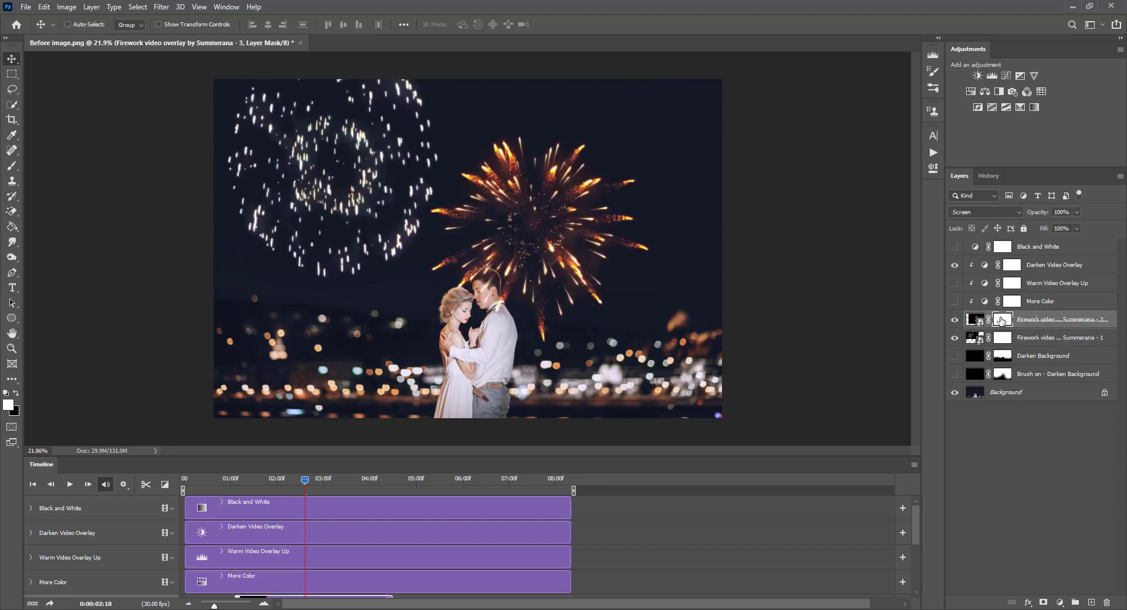
# - Mask firework overlay 3 off the man's face and shirt by painting black with a 90 px brush
pyautogui.hotkey('ctrl', '+')
pyautogui.hotkey('ctrl', '+')
pyautogui.hotkey('ctrl', '+')
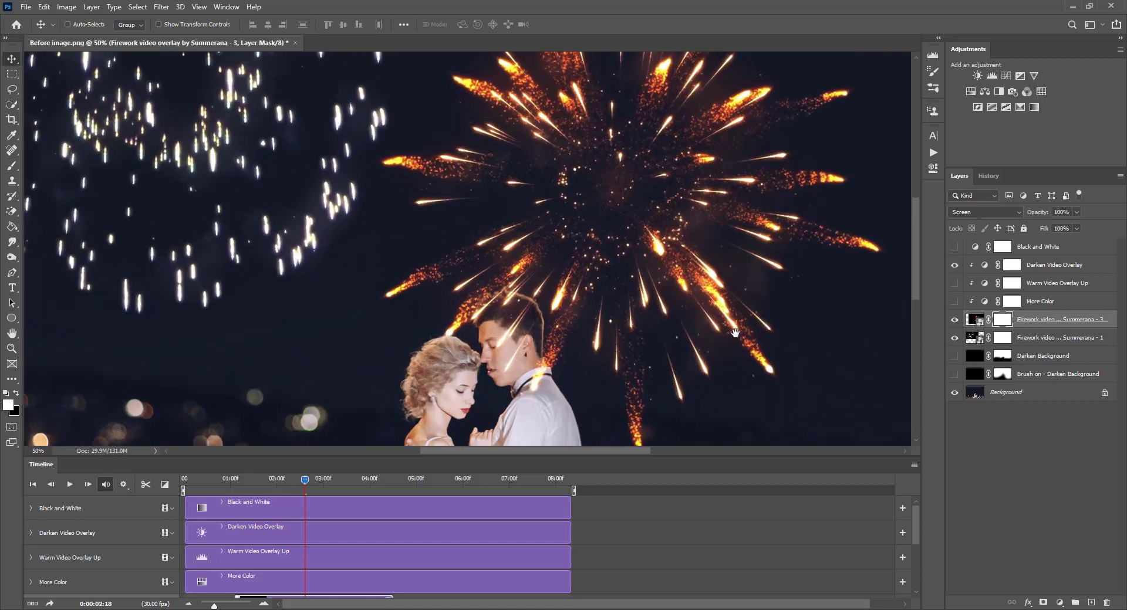
pyautogui.moveTo(735, 333); pyautogui.dragTo(727, 263)
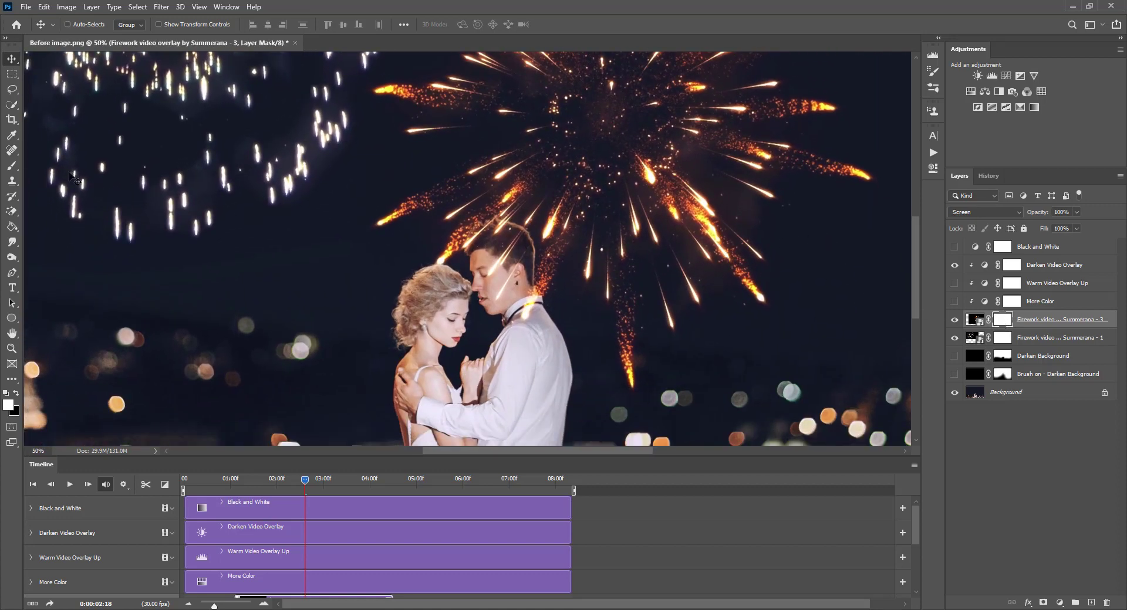
pyautogui.click(14, 166)
pyautogui.click(16, 393)
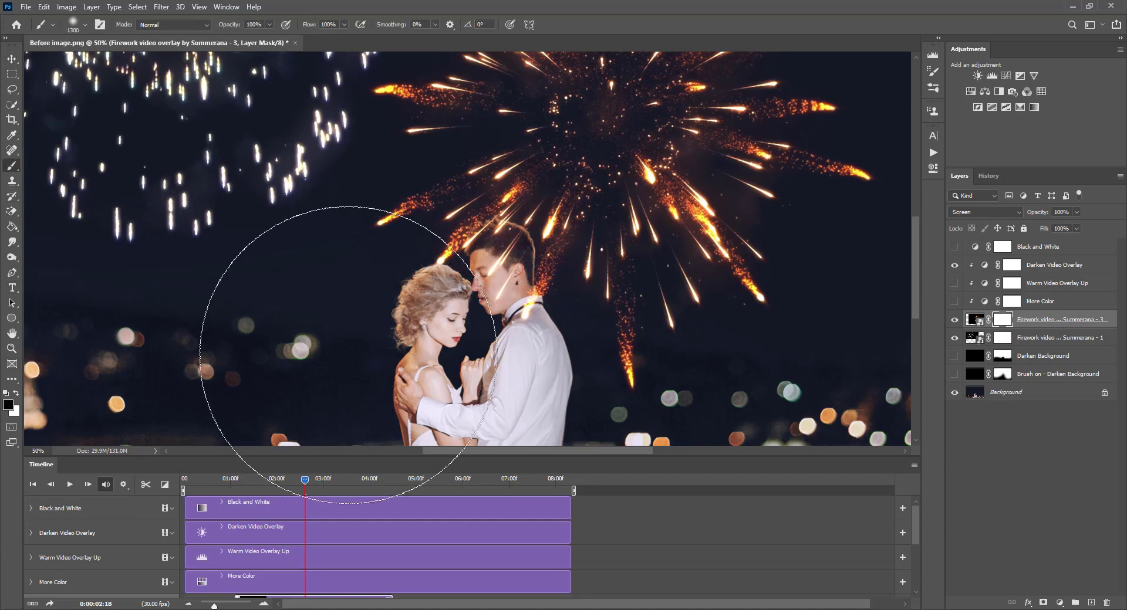
pyautogui.press('[')
pyautogui.press('[')
pyautogui.press('[')
pyautogui.press('[')
pyautogui.press('[')
pyautogui.press('[')
pyautogui.press('[')
pyautogui.press('[')
pyautogui.press('[')
pyautogui.press('[')
pyautogui.press('[')
pyautogui.press('[')
pyautogui.press('[')
pyautogui.press('[')
pyautogui.press('[')
pyautogui.press('[')
pyautogui.press('[')
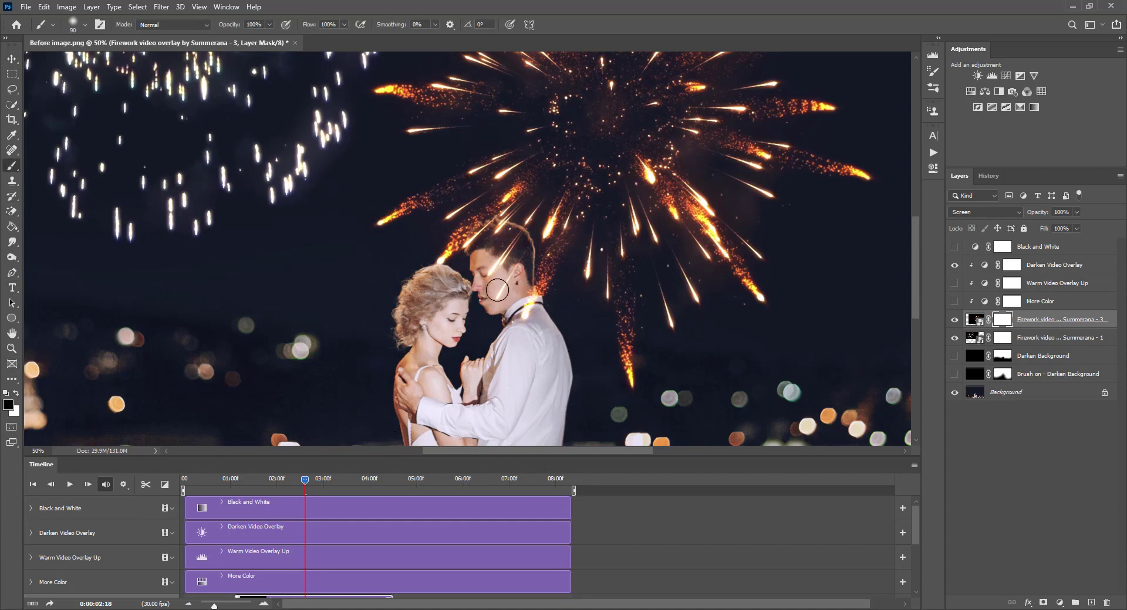
pyautogui.moveTo(497, 289)
pyautogui.mouseDown()
pyautogui.moveTo(515, 245)
pyautogui.moveTo(491, 271)
pyautogui.moveTo(518, 239)
pyautogui.moveTo(525, 312)
pyautogui.moveTo(505, 233)
pyautogui.moveTo(478, 248)
pyautogui.mouseUp()
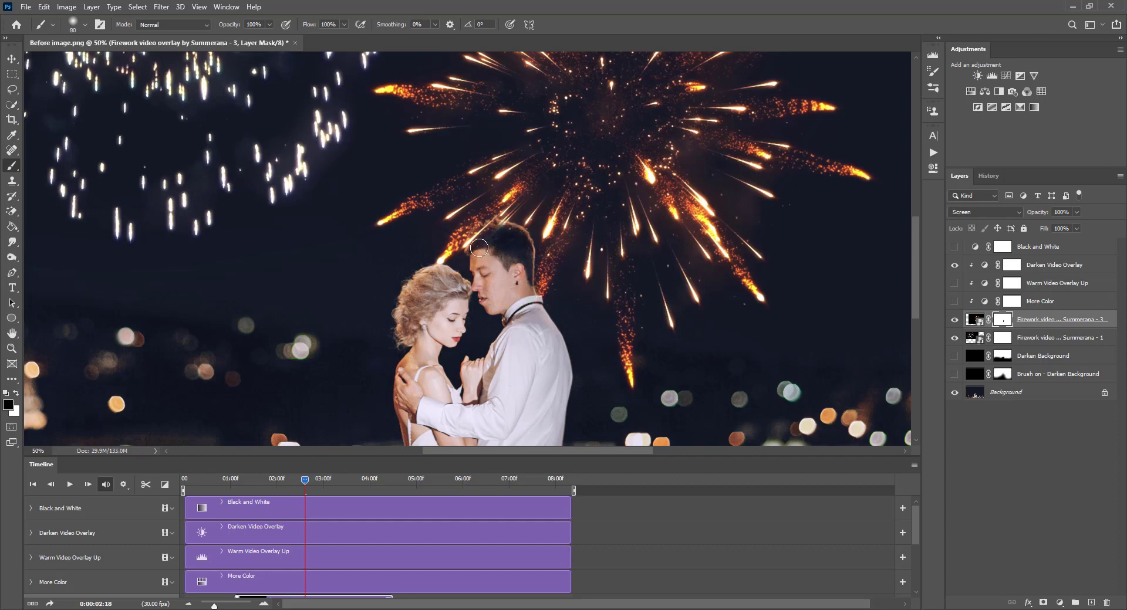
# - Mask firework overlay 3 off the man's forehead and hair with a smaller black brush
pyautogui.hotkey('ctrl', '+')
pyautogui.hotkey('ctrl', '+')
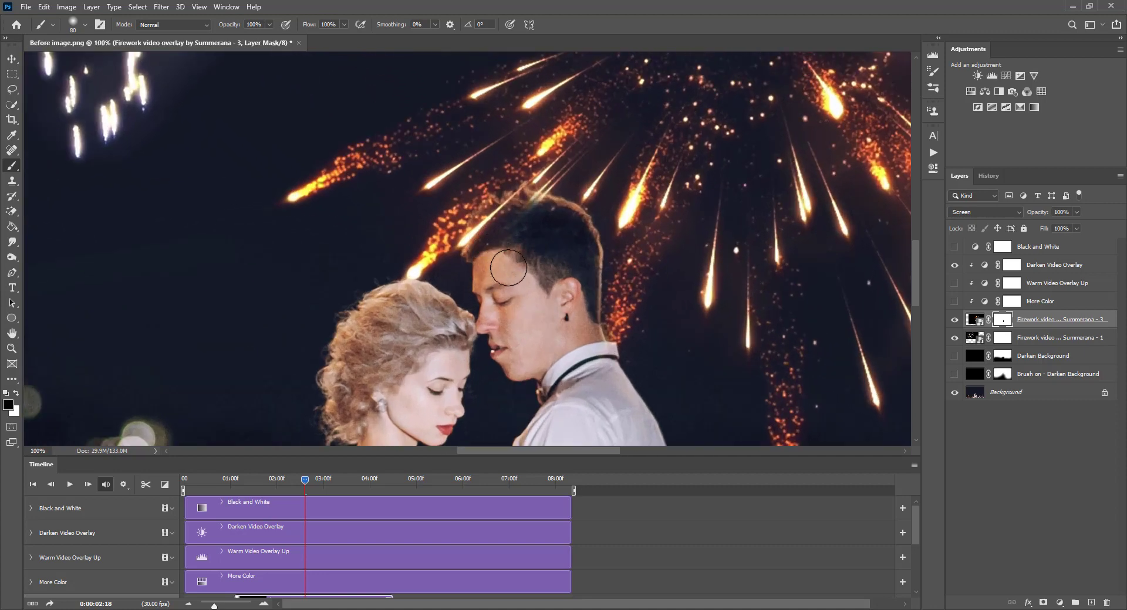
pyautogui.press('[')
pyautogui.press('[')
pyautogui.press('[')
pyautogui.press('[')
pyautogui.moveTo(477, 247)
pyautogui.mouseDown()
pyautogui.moveTo(541, 208)
pyautogui.moveTo(493, 214)
pyautogui.moveTo(506, 207)
pyautogui.moveTo(462, 256)
pyautogui.moveTo(522, 195)
pyautogui.moveTo(530, 209)
pyautogui.moveTo(524, 194)
pyautogui.moveTo(556, 204)
pyautogui.moveTo(519, 200)
pyautogui.moveTo(484, 215)
pyautogui.mouseUp()
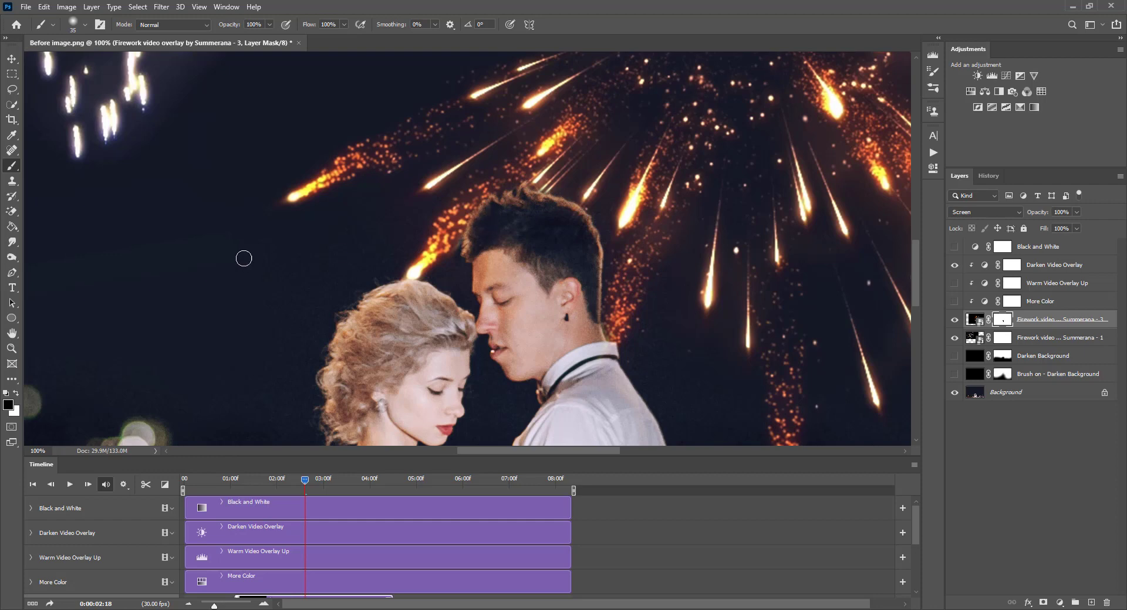
# - Switch the foreground color to white and reduce the brush to 9 px for refining firework overlay 3's mask
pyautogui.click(16, 393)
pyautogui.press('[')
pyautogui.press('[')
pyautogui.press('[')
pyautogui.scroll(-3, 610, 291)
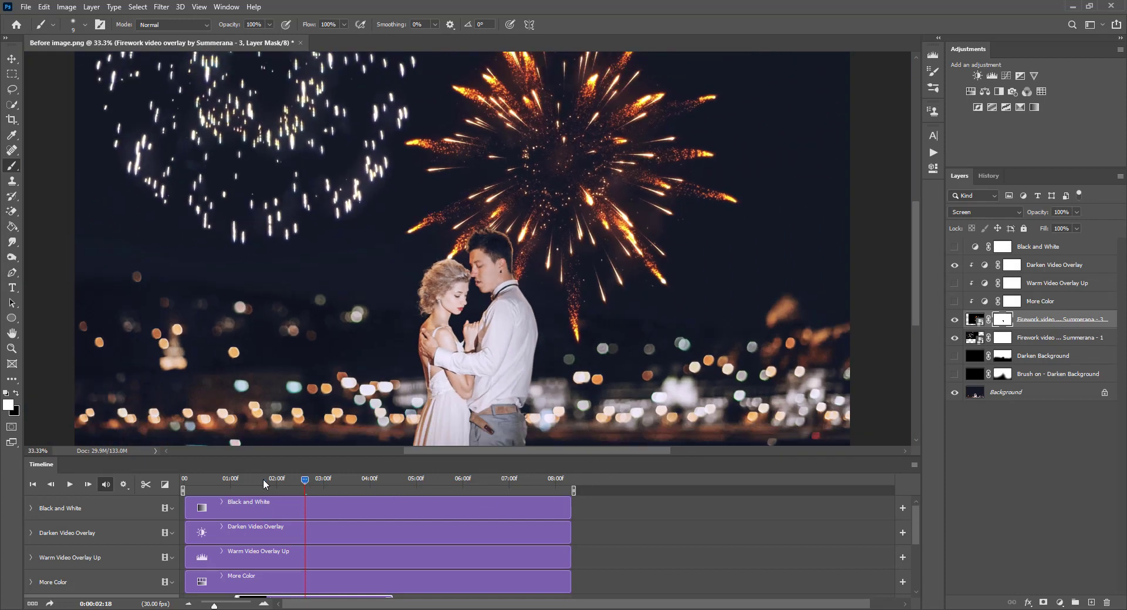
# - Play the timeline from the start to check the masked fireworks around the couple
pyautogui.moveTo(305, 480); pyautogui.dragTo(183, 481)
pyautogui.click(70, 485)
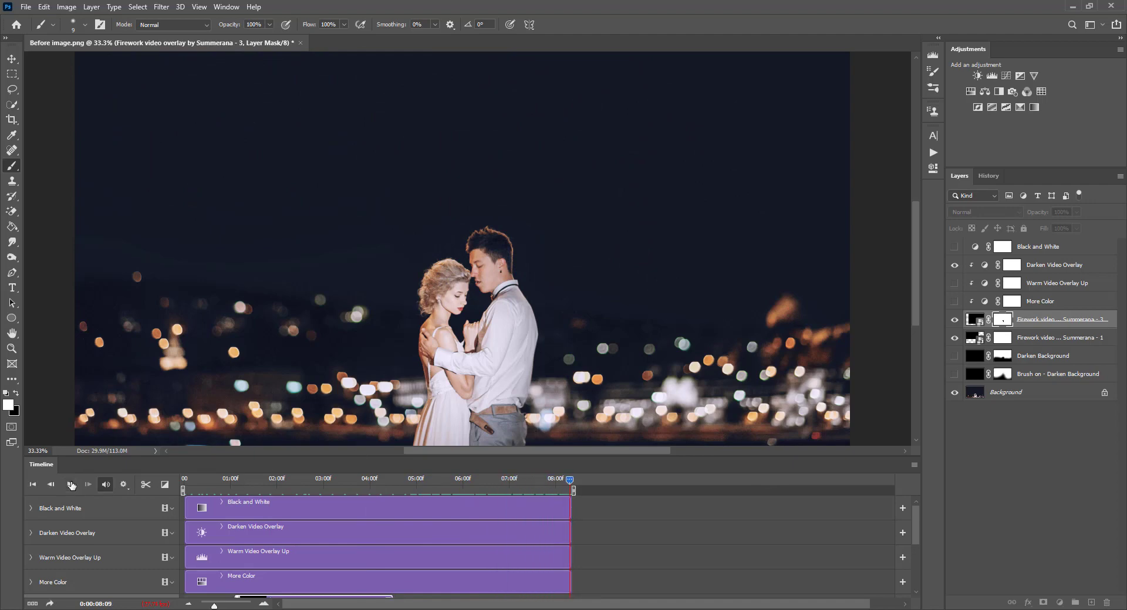
pyautogui.click(71, 485)
pyautogui.click(69, 484)
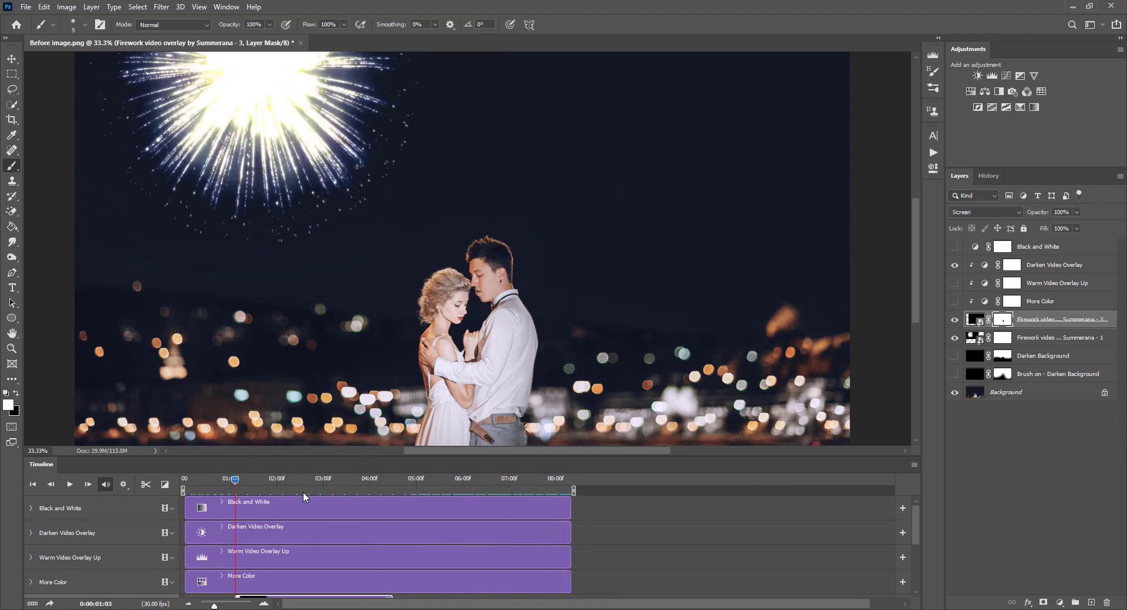
# - At frame 0:00:02:25, mask firework overlay 3 off the woman's hair with a 90 px black brush
pyautogui.moveTo(234, 483); pyautogui.dragTo(315, 482)
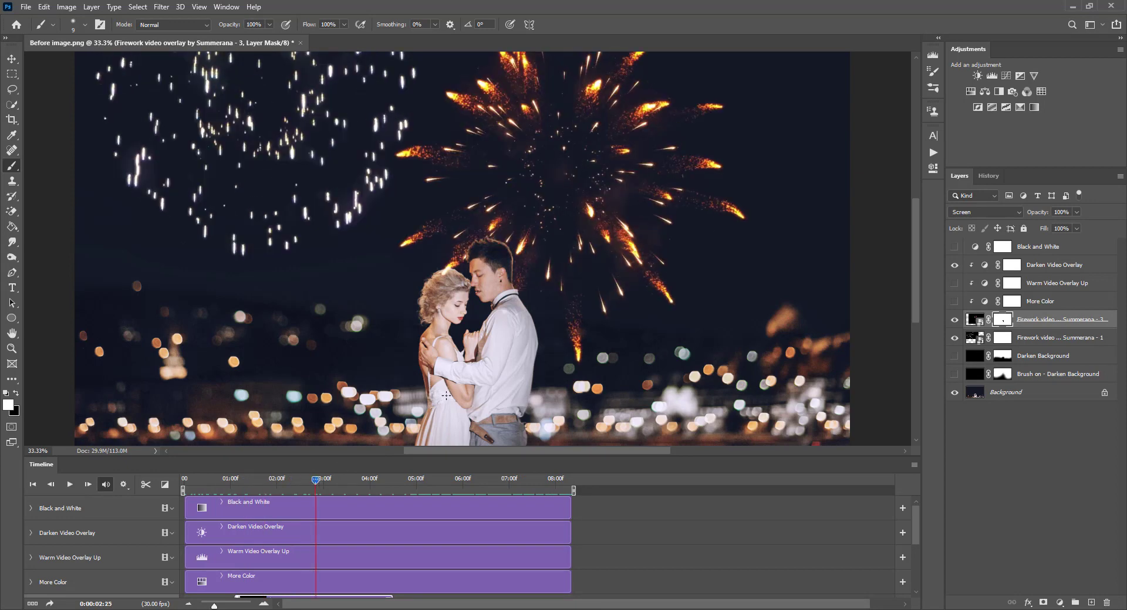
pyautogui.hotkey('ctrl', '+')
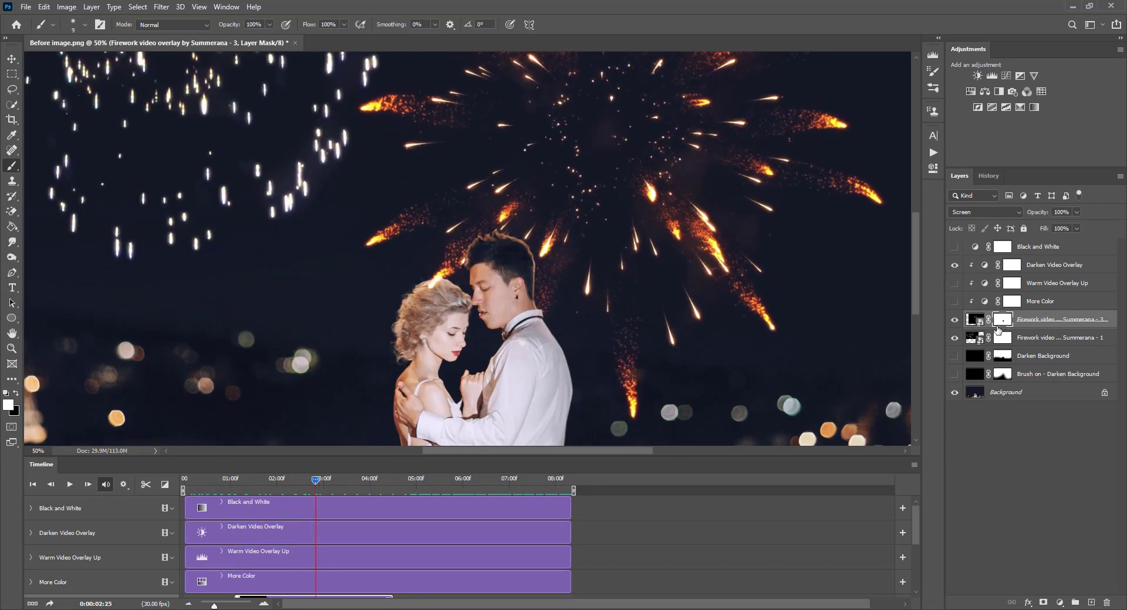
pyautogui.hotkey('ctrl', '+')
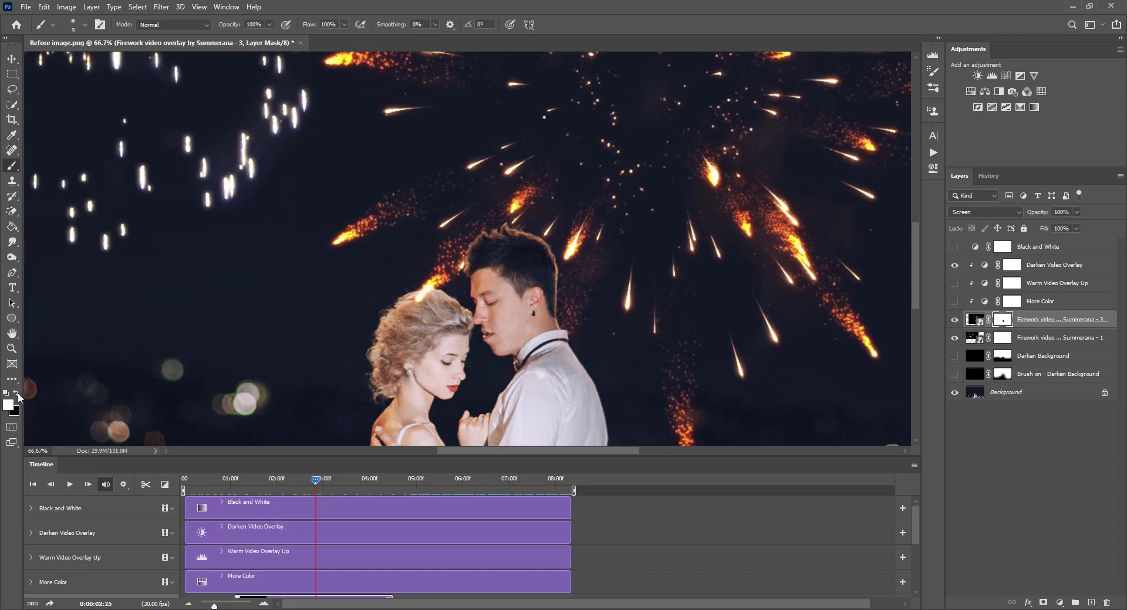
pyautogui.click(17, 394)
pyautogui.press(']')
pyautogui.press(']')
pyautogui.press(']')
pyautogui.press(']')
pyautogui.press(']')
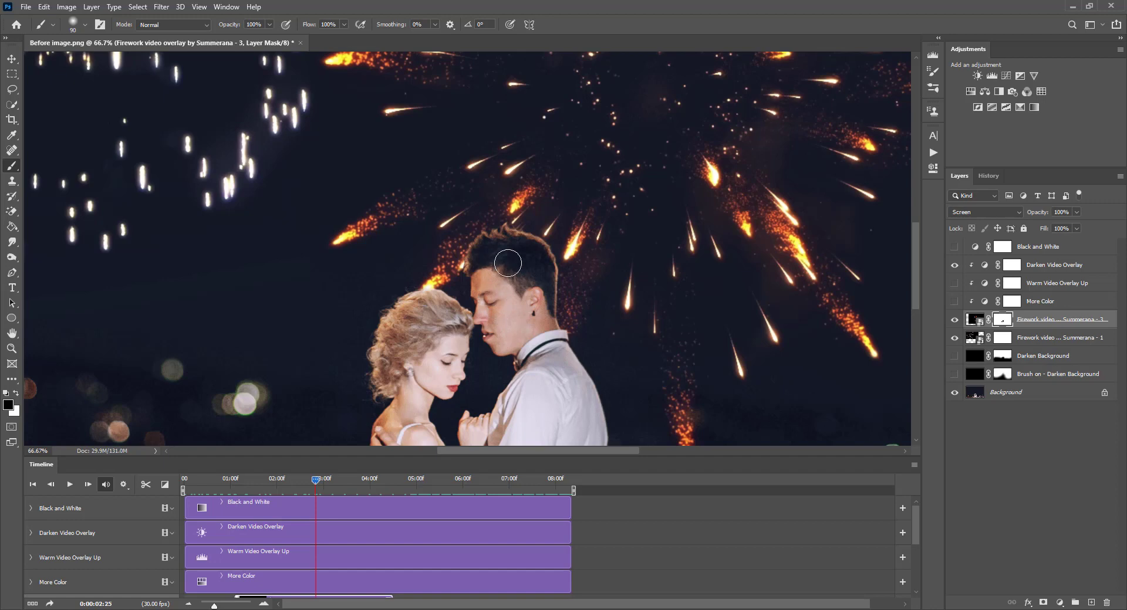
# - Replay the timeline from the start to review both fireworks with the updated mask, and stop playback
pyautogui.hotkey('ctrl', '-')
pyautogui.hotkey('ctrl', '-')
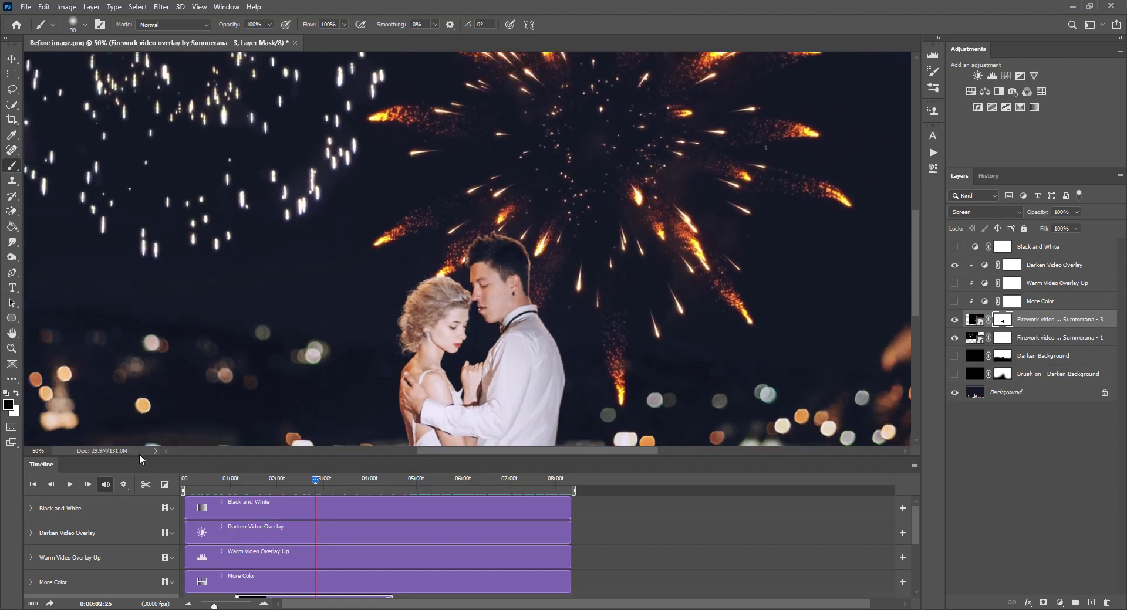
pyautogui.moveTo(311, 483); pyautogui.dragTo(88, 485)
pyautogui.click(67, 484)
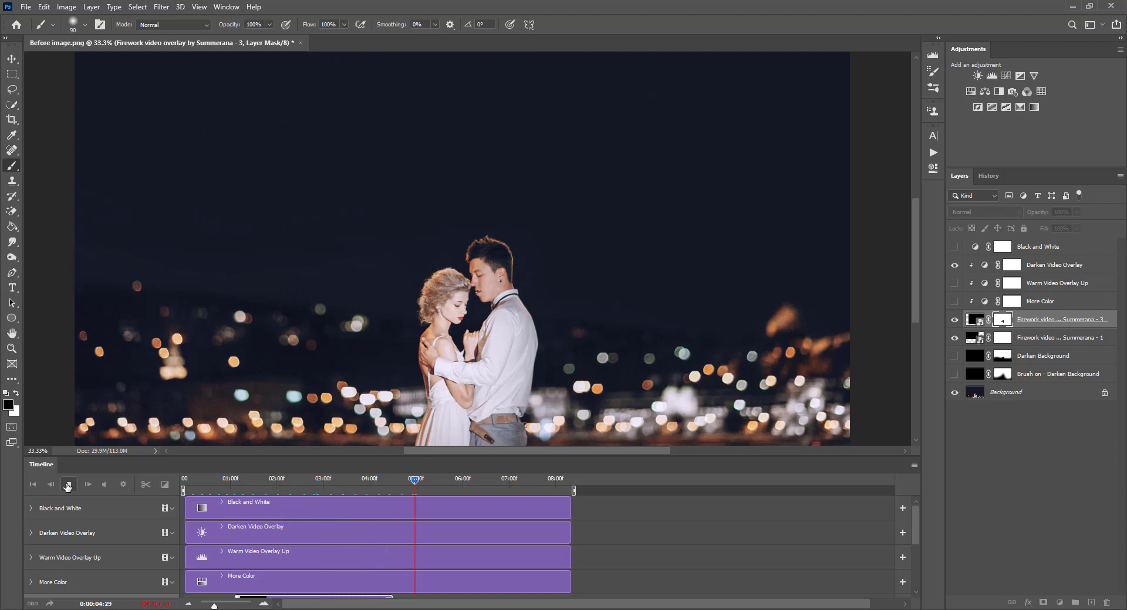
pyautogui.click(67, 485)
# - Move the playhead to 0:00:01:04 and select the Background layer
pyautogui.moveTo(421, 483); pyautogui.dragTo(234, 494)
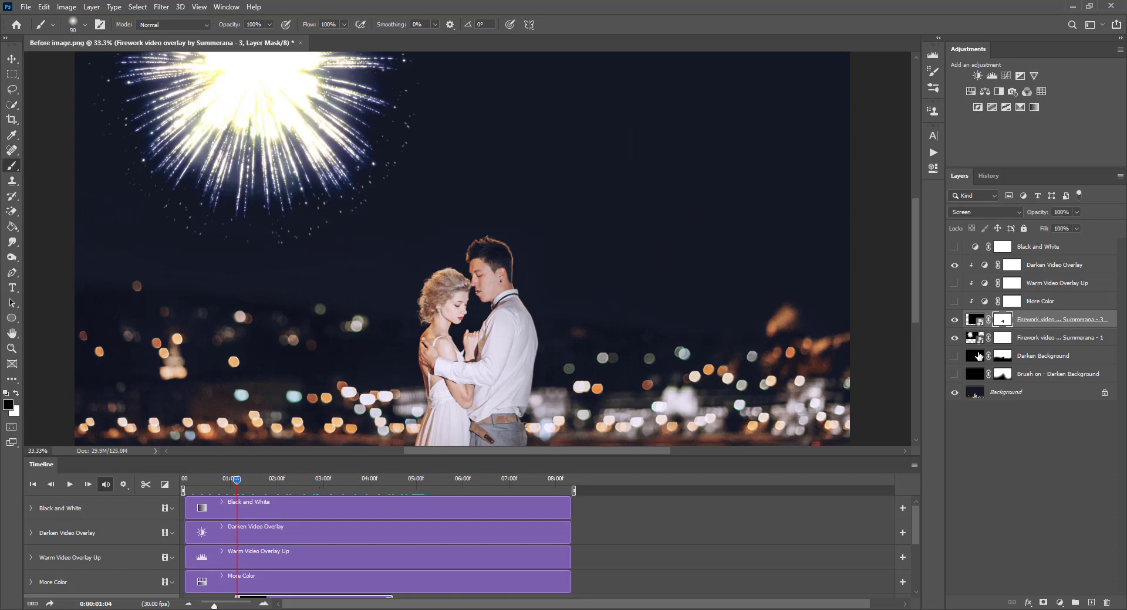
pyautogui.click(980, 393)
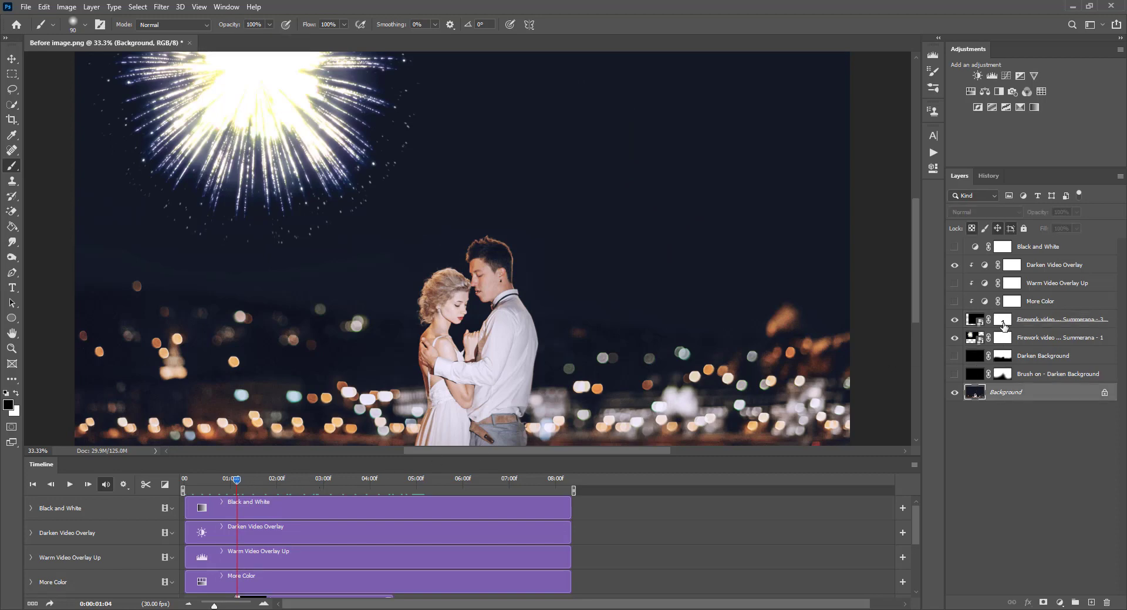
# - Revert the document history to the last Move state before the mask brush strokes
pyautogui.click(988, 175)
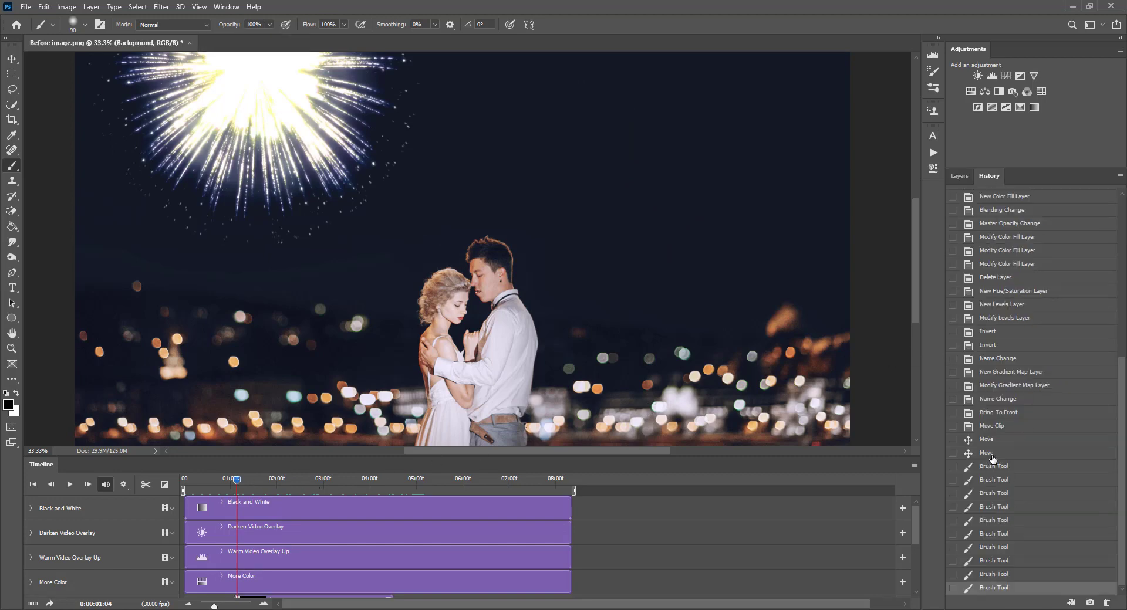
pyautogui.click(990, 455)
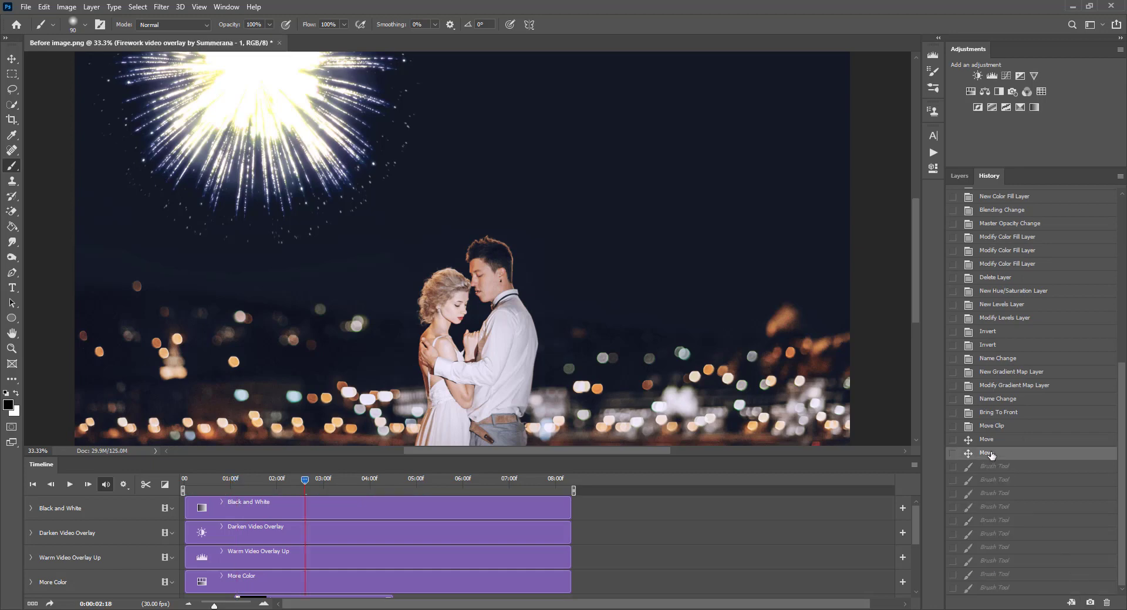
pyautogui.click(959, 176)
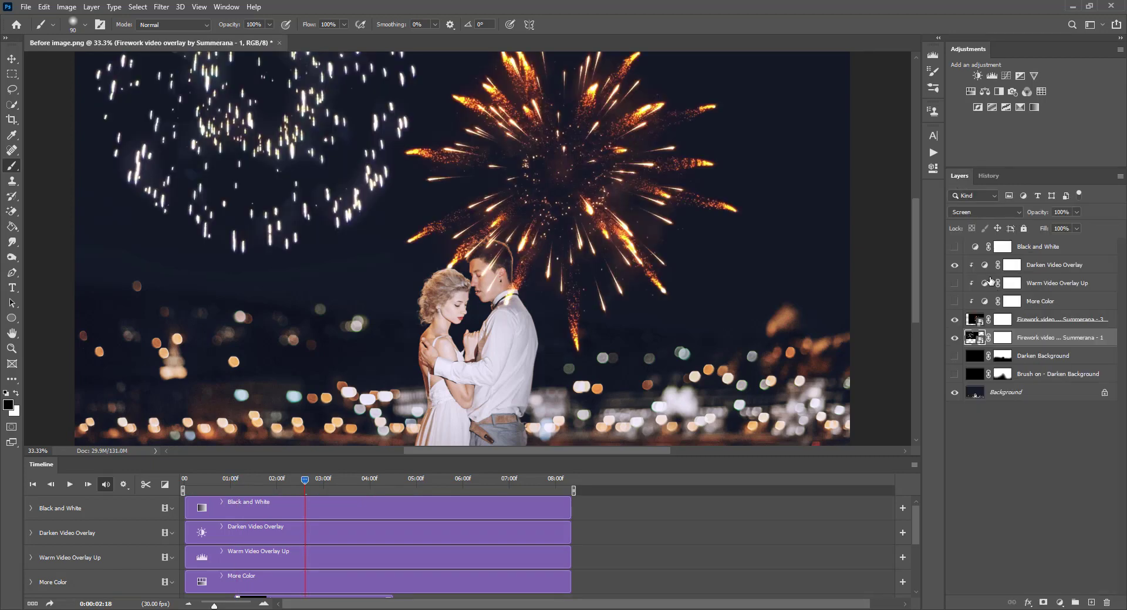
# - On the Background layer, select the couple with the Quick Selection tool using a 40 px brush
pyautogui.click(973, 394)
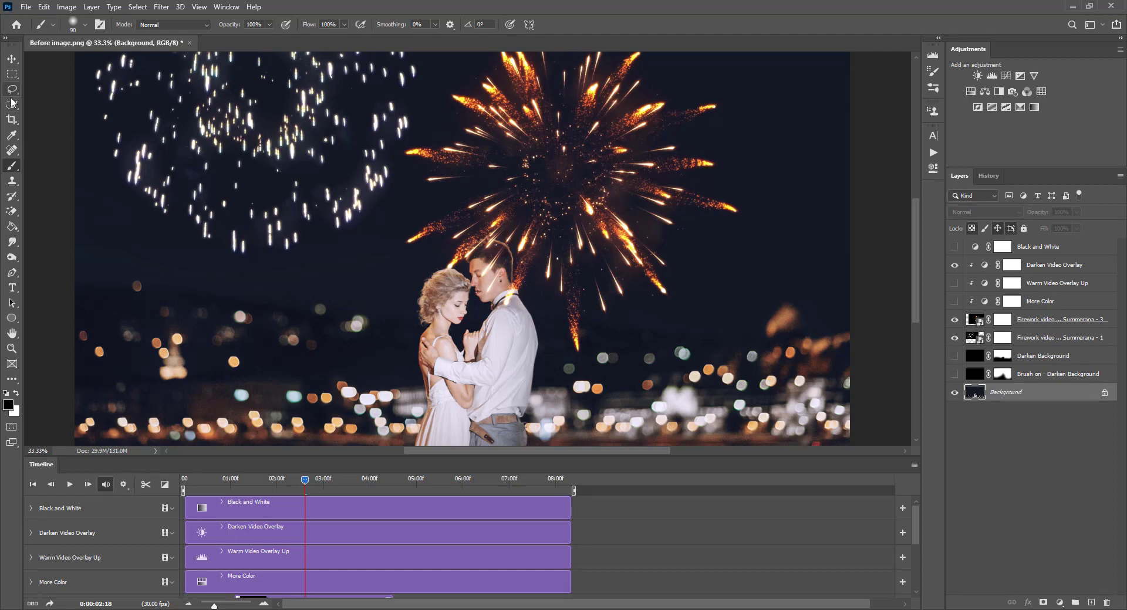
pyautogui.moveTo(12, 103); pyautogui.dragTo(57, 109)
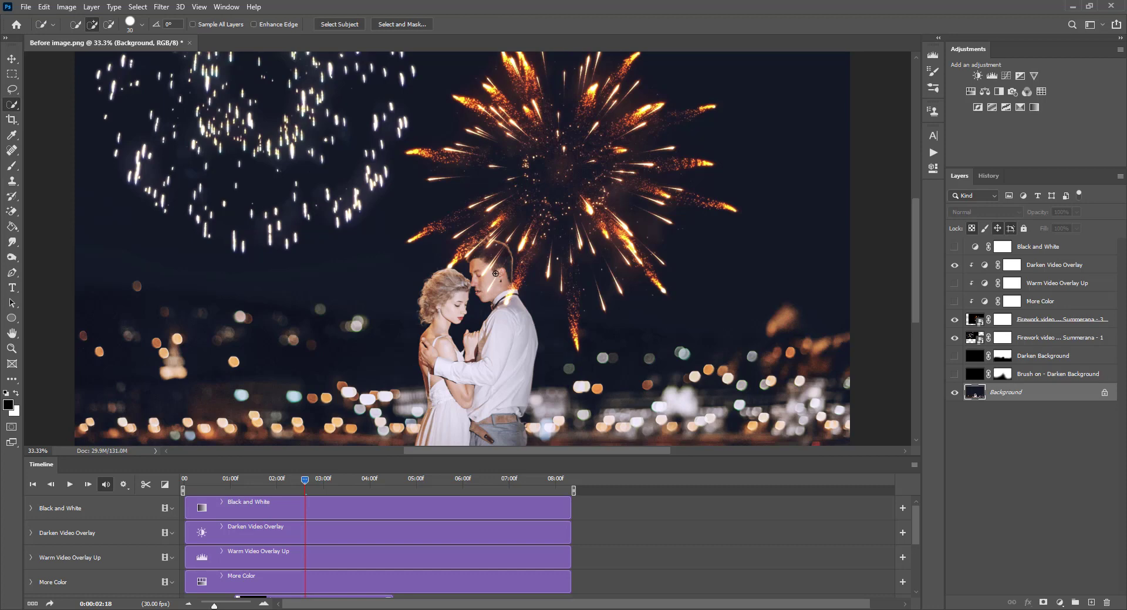
pyautogui.scroll(2, 496, 273)
pyautogui.press(']')
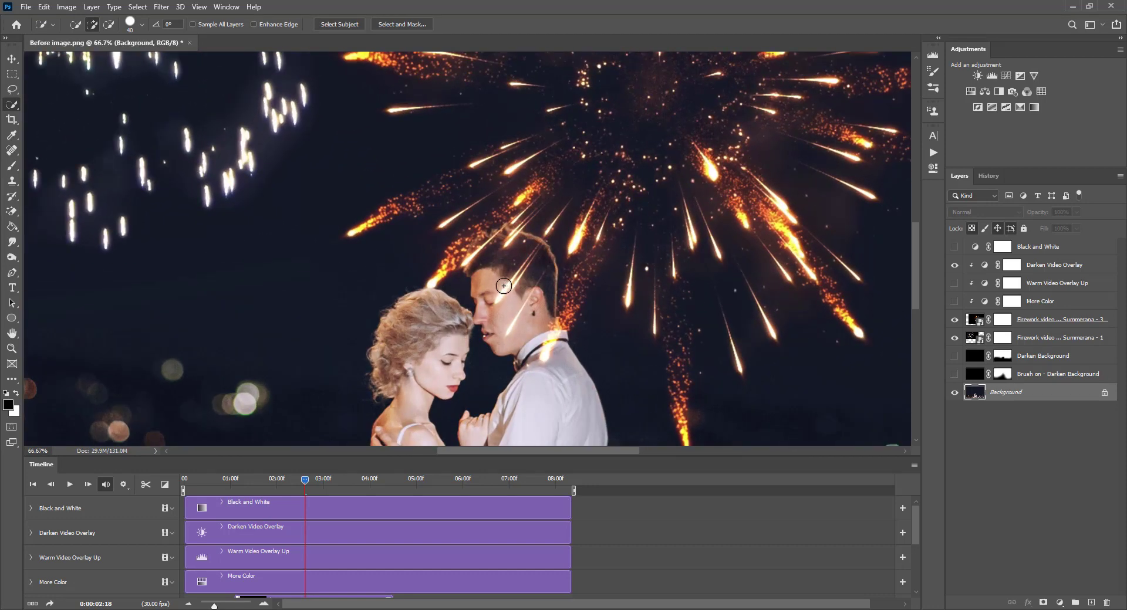
pyautogui.click(504, 293)
pyautogui.moveTo(424, 320); pyautogui.dragTo(405, 426)
pyautogui.scroll(-3, 548, 320)
pyautogui.moveTo(537, 273)
pyautogui.mouseDown()
pyautogui.moveTo(546, 345)
pyautogui.moveTo(501, 371)
pyautogui.moveTo(445, 389)
pyautogui.moveTo(416, 343)
pyautogui.mouseUp()
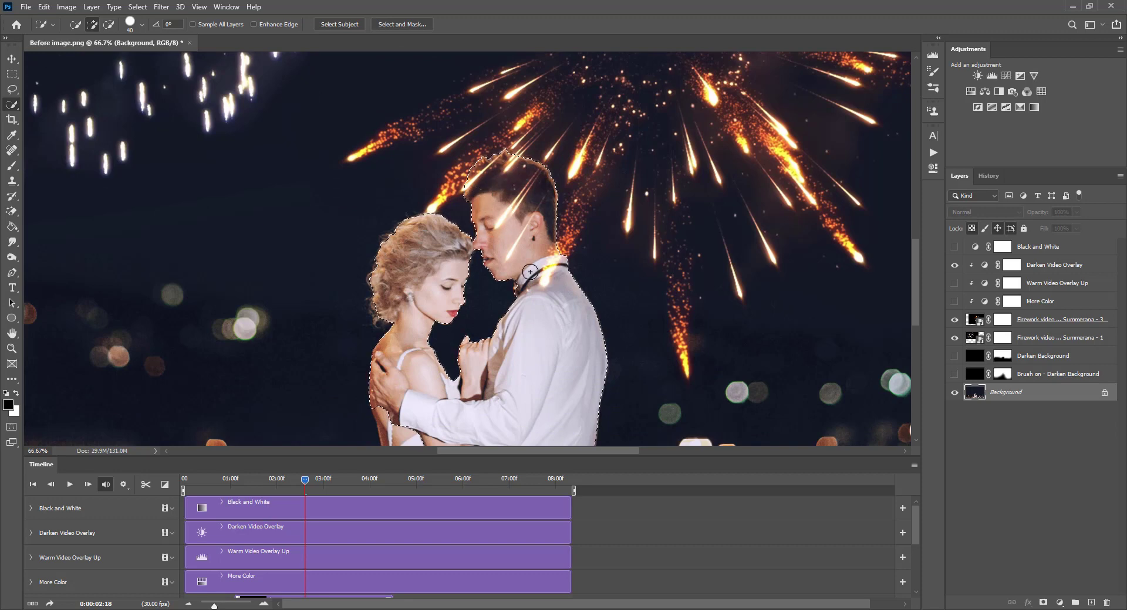
pyautogui.scroll(-2, 537, 317)
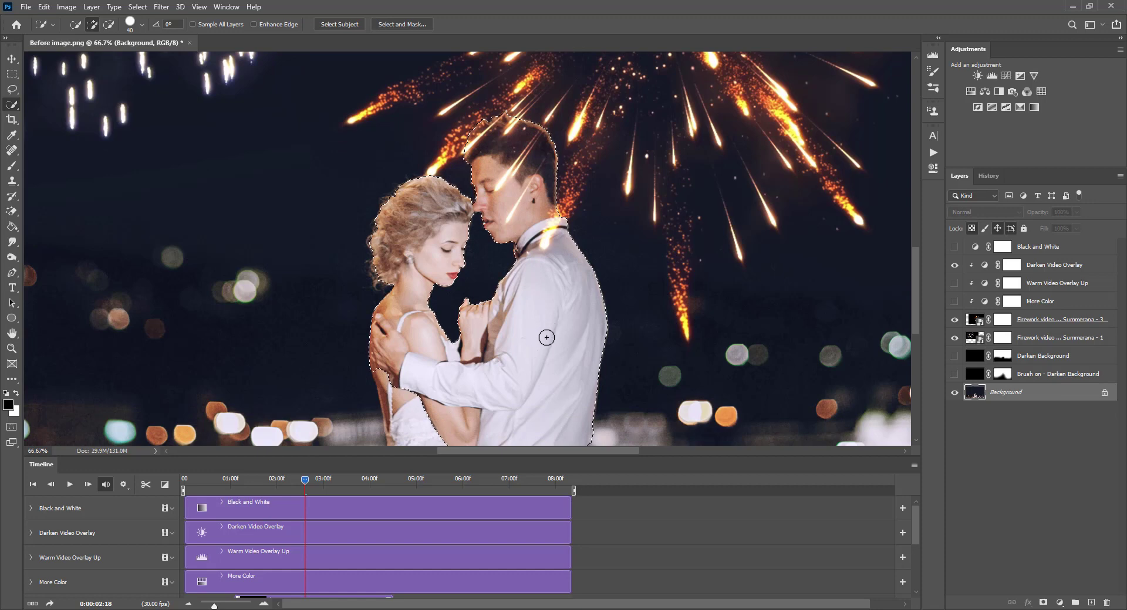
pyautogui.scroll(2, 547, 337)
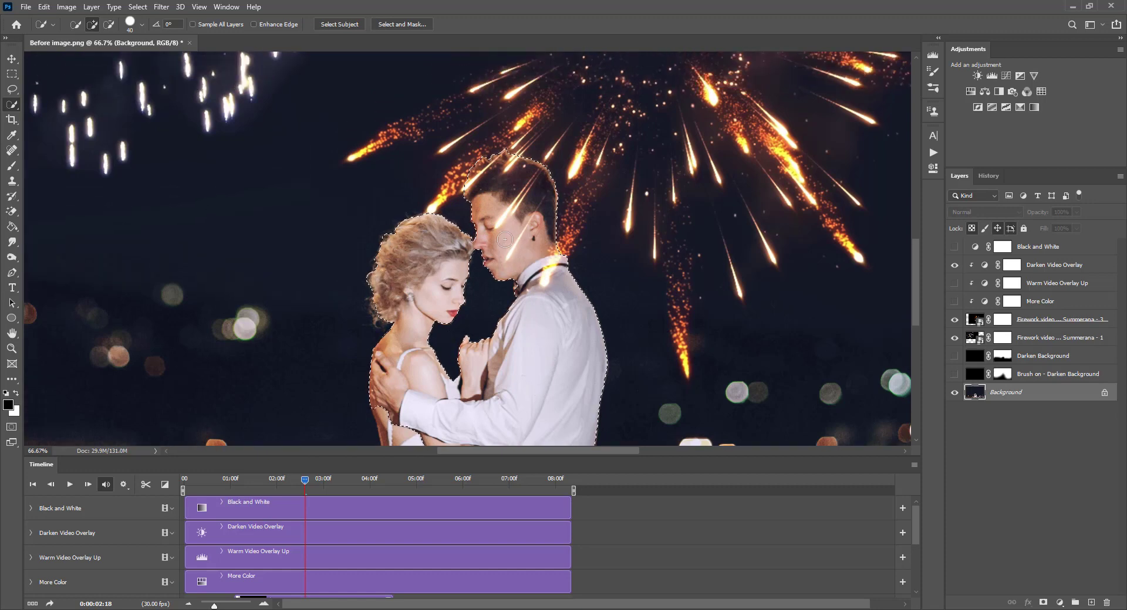
# - Copy the selected couple to a new layer and move that layer above the Black and White layer
pyautogui.rightClick(530, 232)
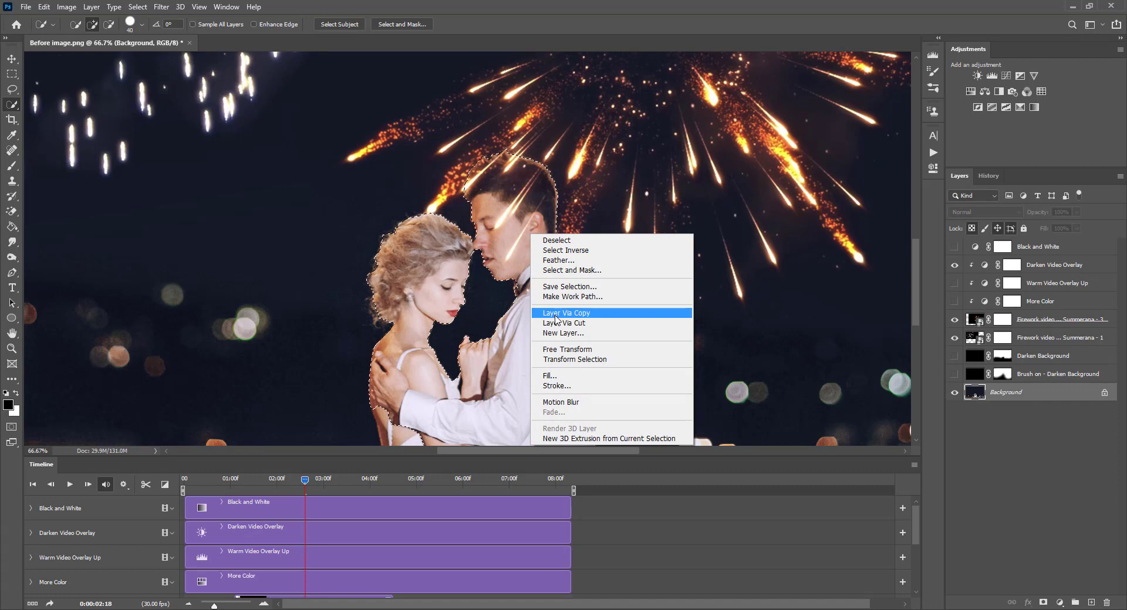
pyautogui.click(557, 314)
pyautogui.click(12, 60)
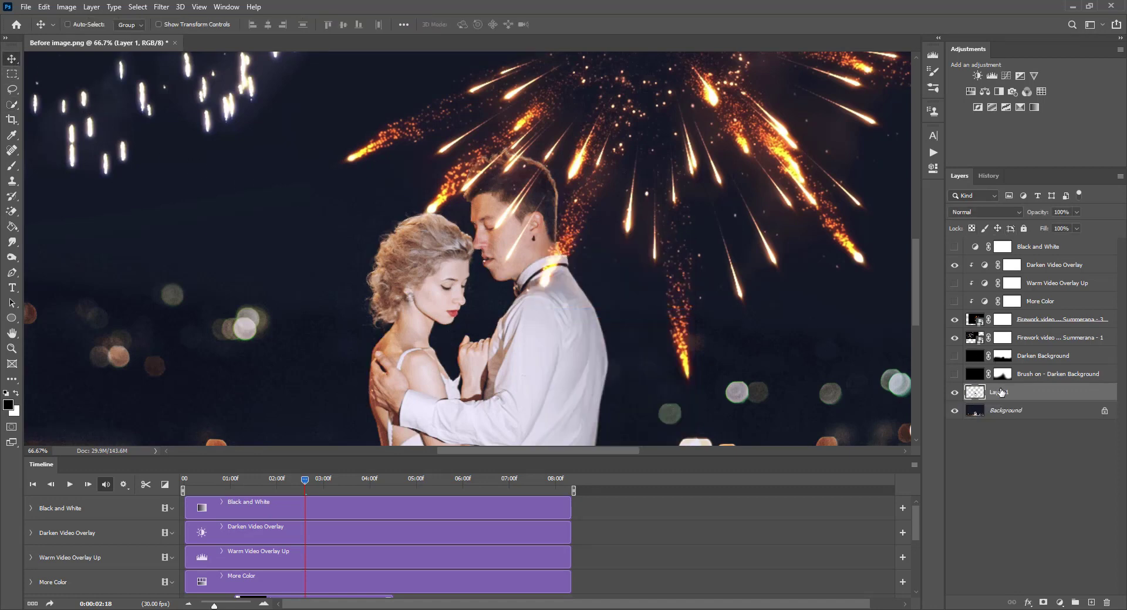
pyautogui.moveTo(1001, 392); pyautogui.dragTo(1000, 246)
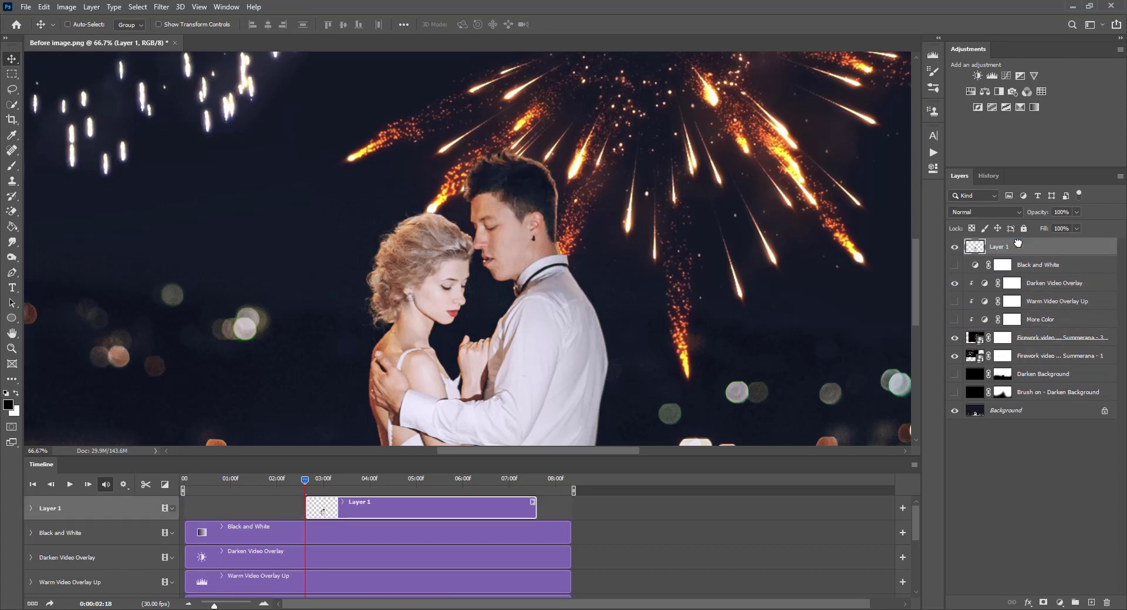
# - Toggle firework overlay 3's visibility, and play the timeline from the start to check the copied couple layer
pyautogui.click(972, 338)
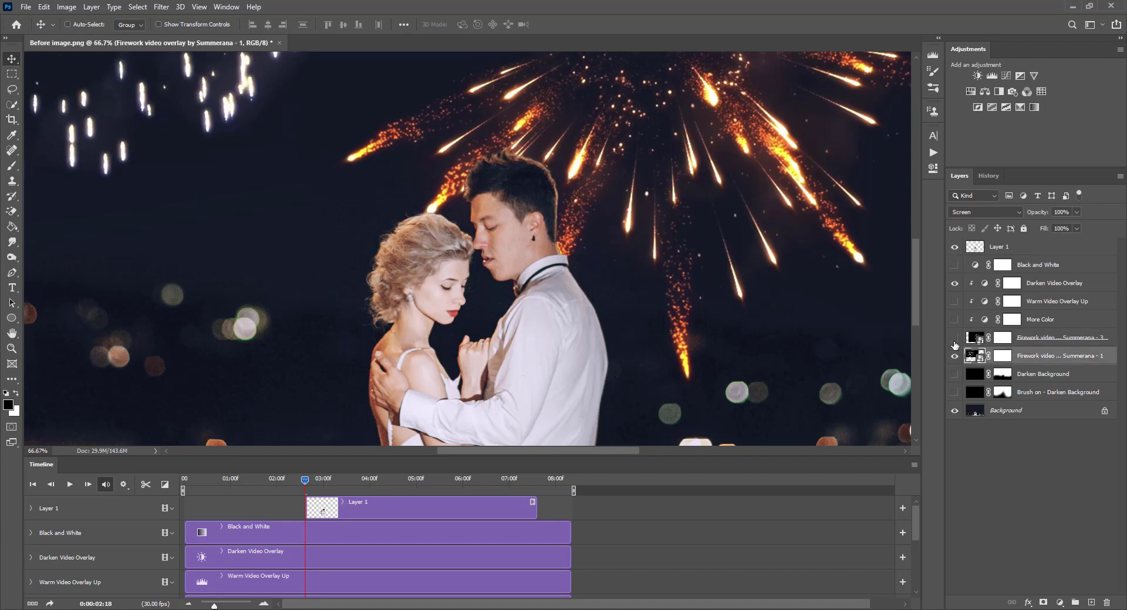
pyautogui.click(954, 340)
pyautogui.click(977, 251)
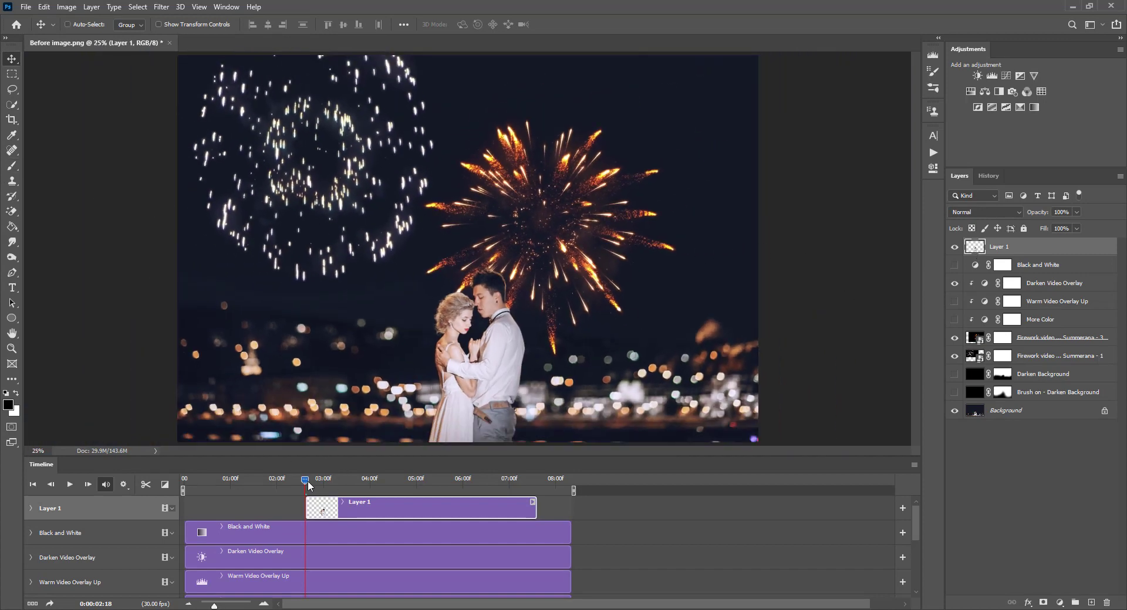
pyautogui.moveTo(222, 479); pyautogui.dragTo(183, 479)
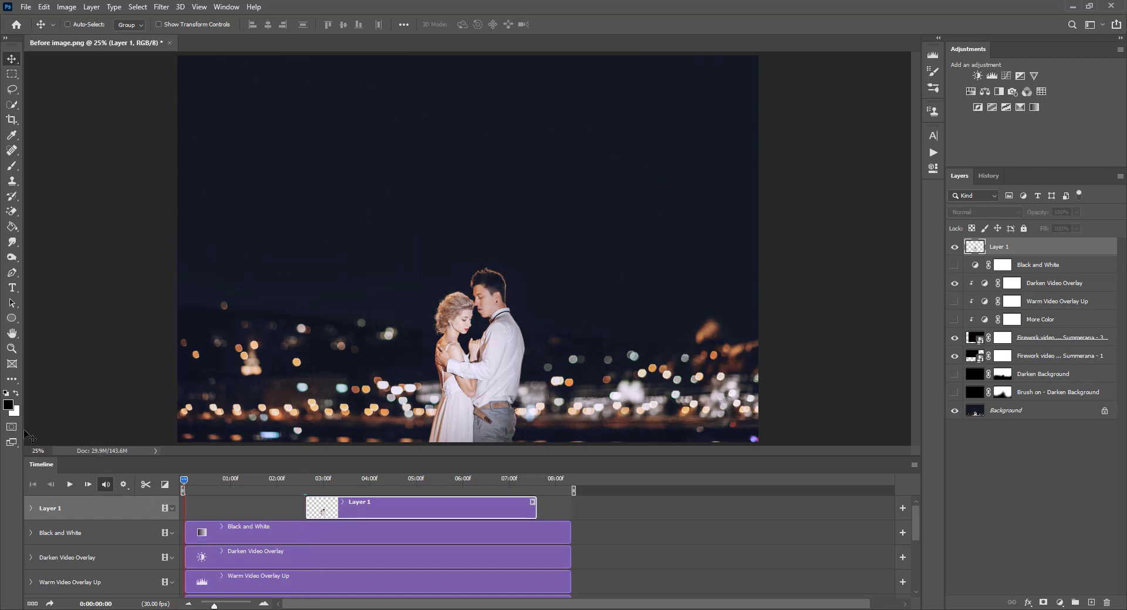
pyautogui.click(69, 485)
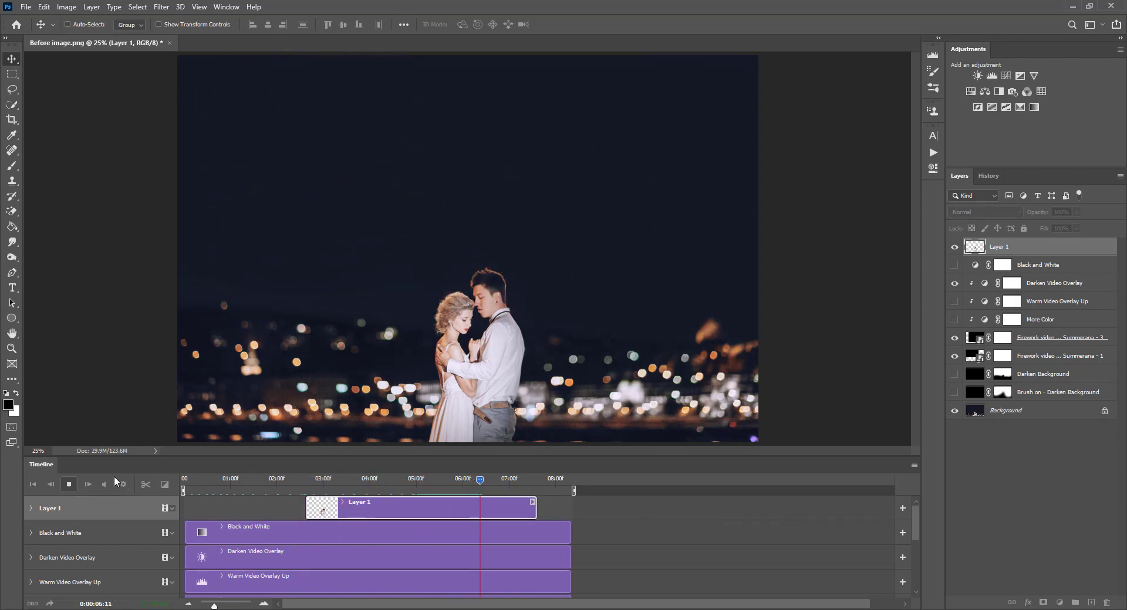
pyautogui.click(69, 484)
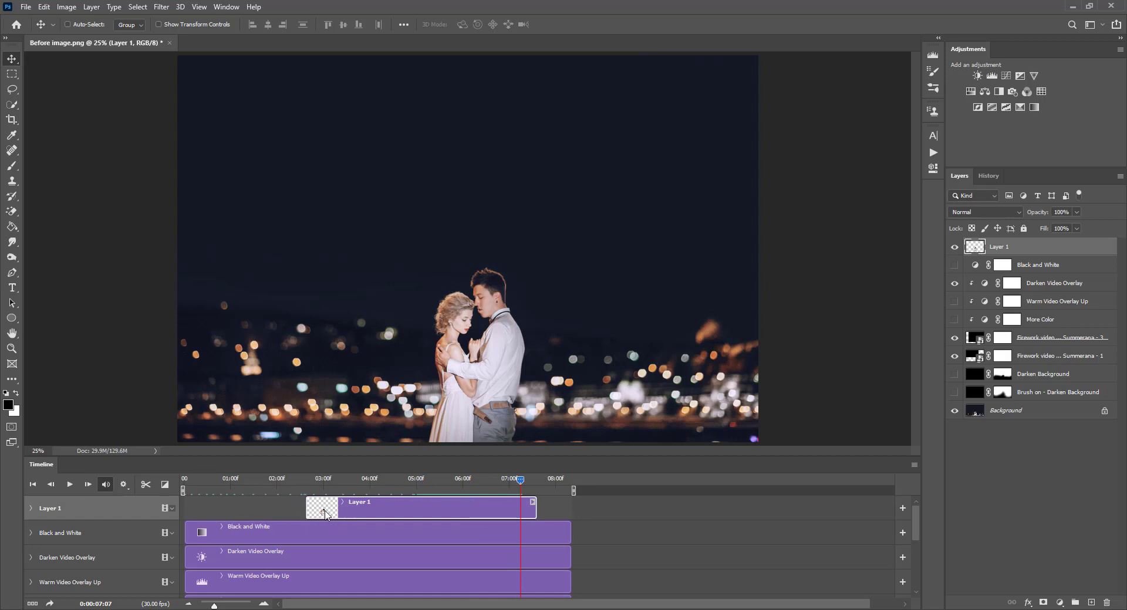
# - Extend the Layer 1 clip across the whole timeline to match the Black and White clip, and play the timeline from the start
pyautogui.moveTo(318, 511); pyautogui.dragTo(188, 508)
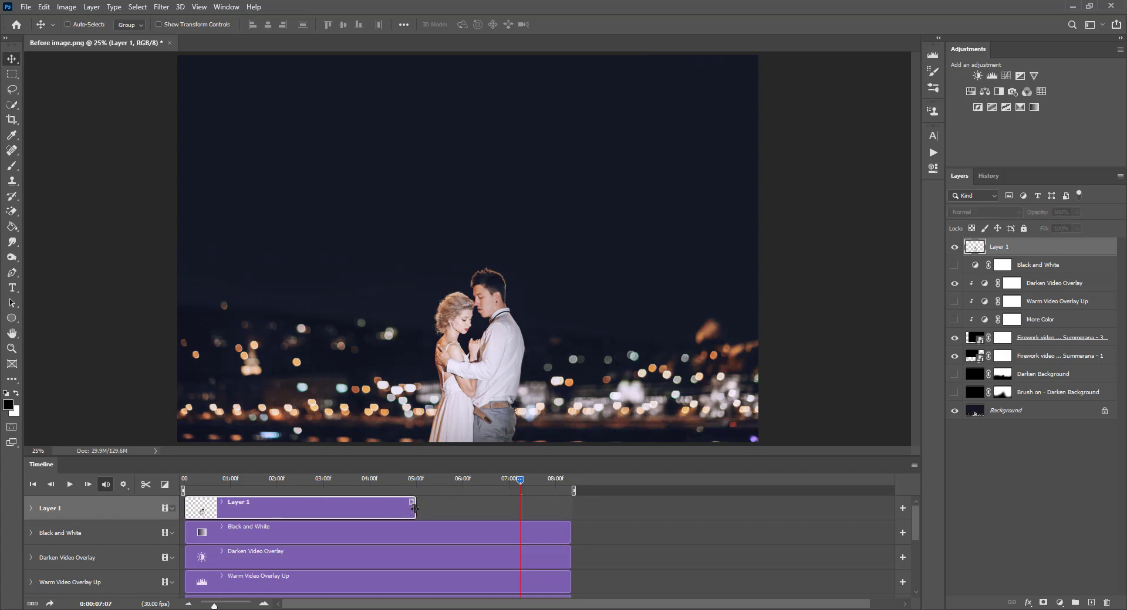
pyautogui.moveTo(414, 508); pyautogui.dragTo(566, 502)
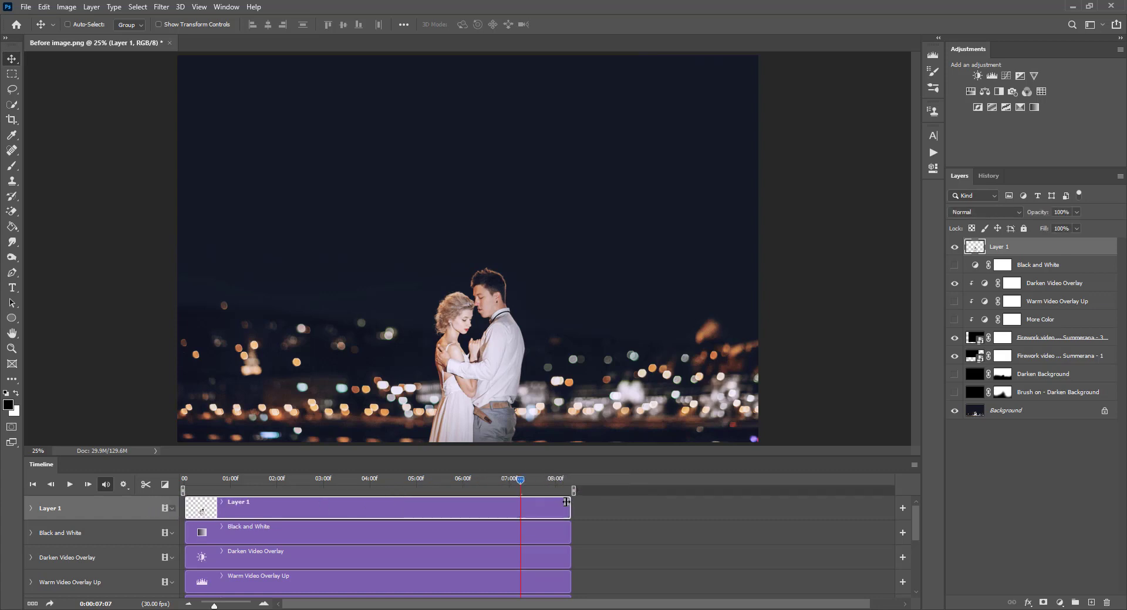
pyautogui.scroll(-5, 537, 513)
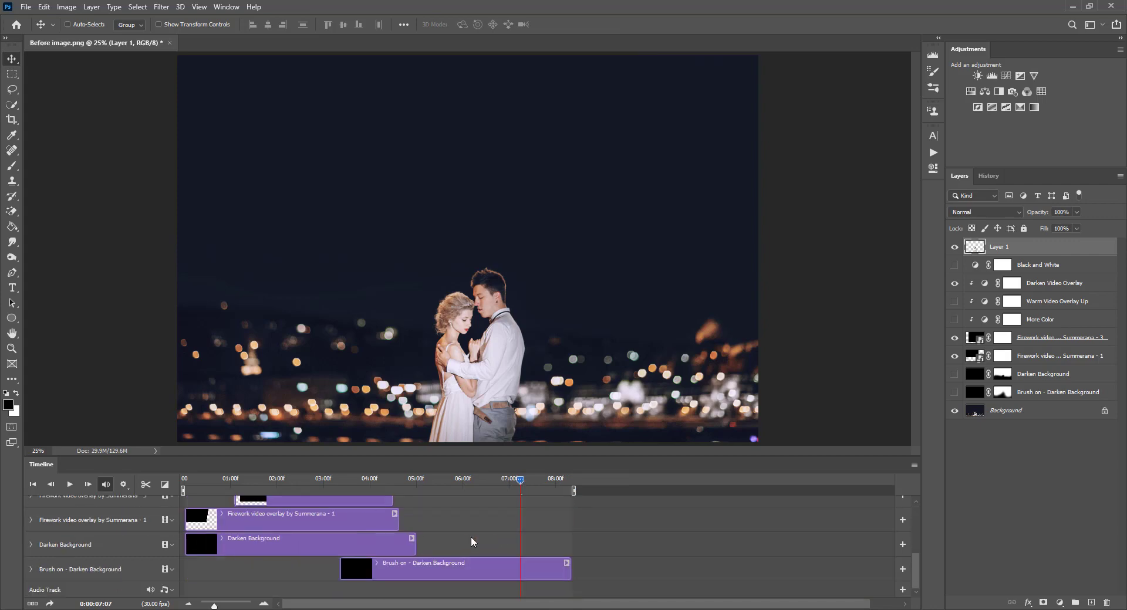
pyautogui.scroll(5, 457, 547)
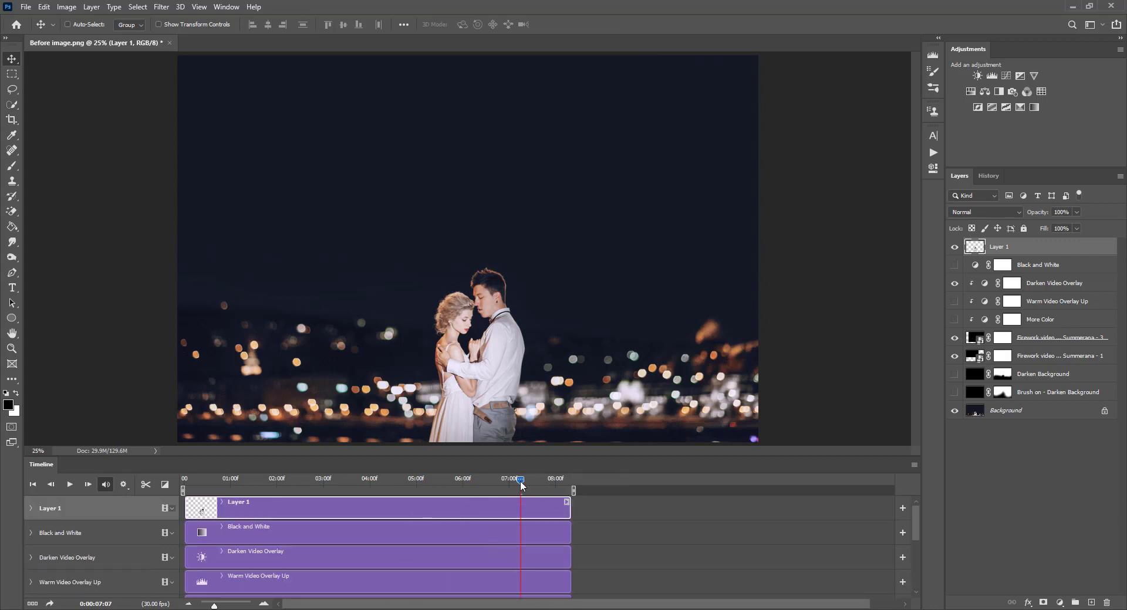
pyautogui.moveTo(522, 485); pyautogui.dragTo(146, 503)
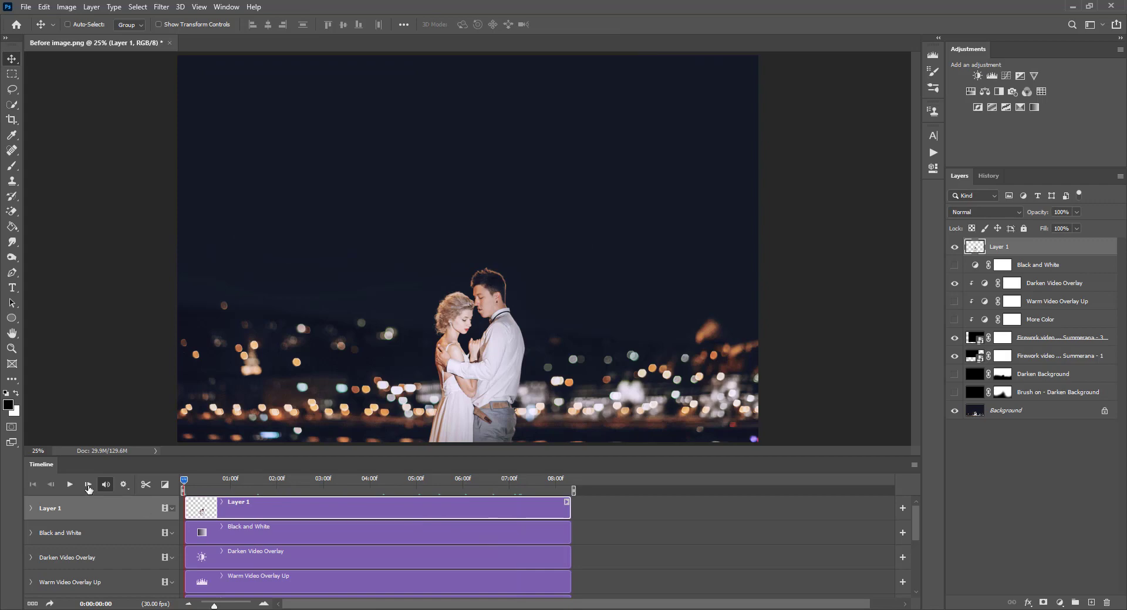
pyautogui.click(69, 486)
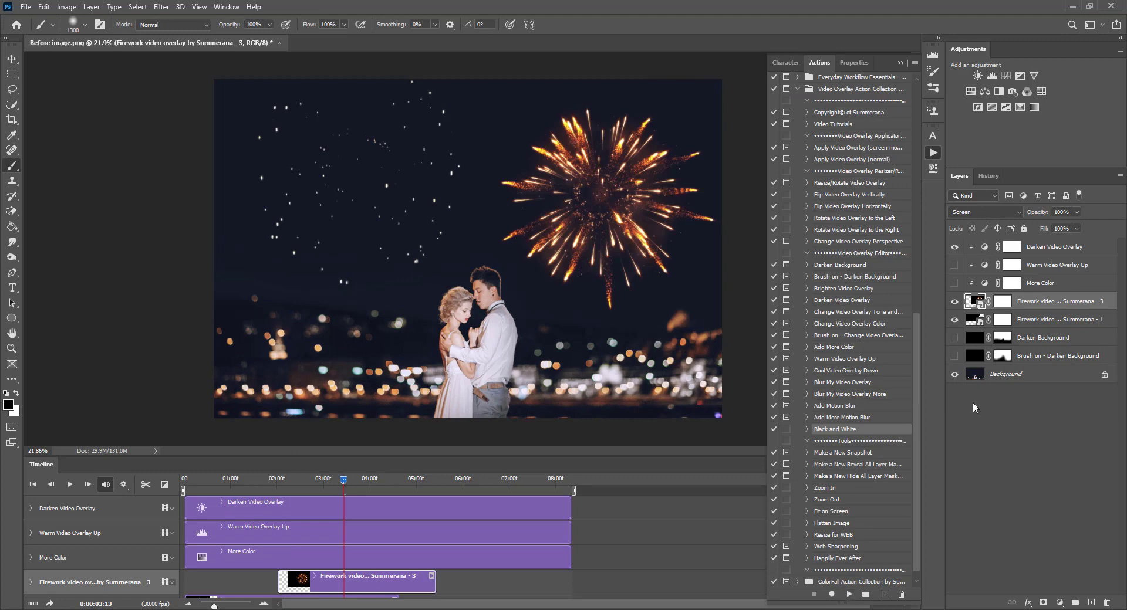
# - Run the Black and White action with the Background layer selected, and play the timeline from the start
pyautogui.click(976, 380)
pyautogui.click(849, 594)
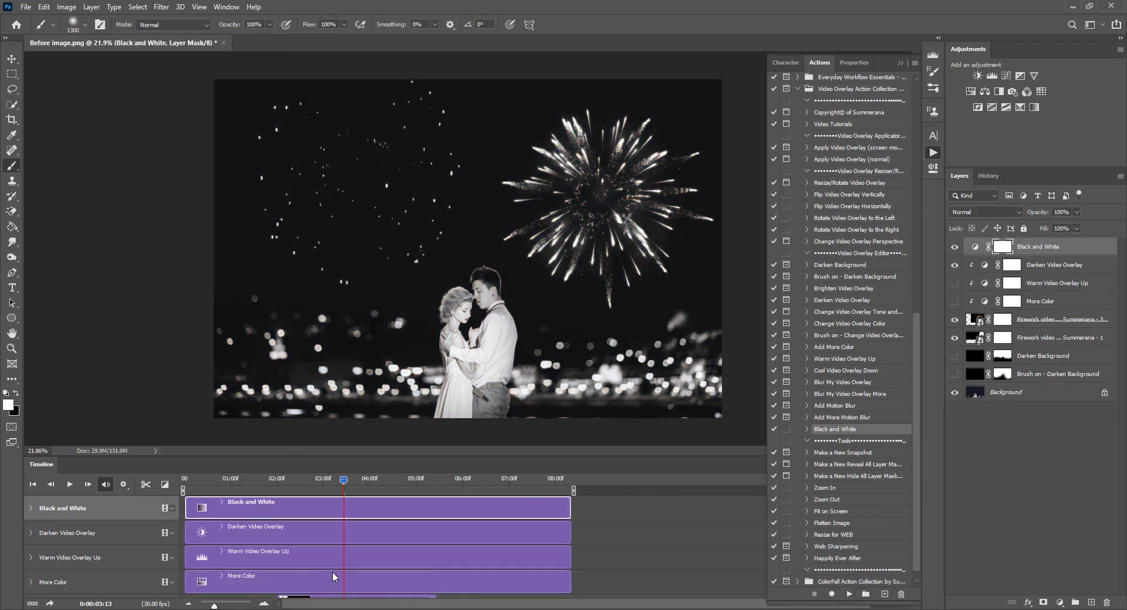
pyautogui.moveTo(322, 487); pyautogui.dragTo(133, 489)
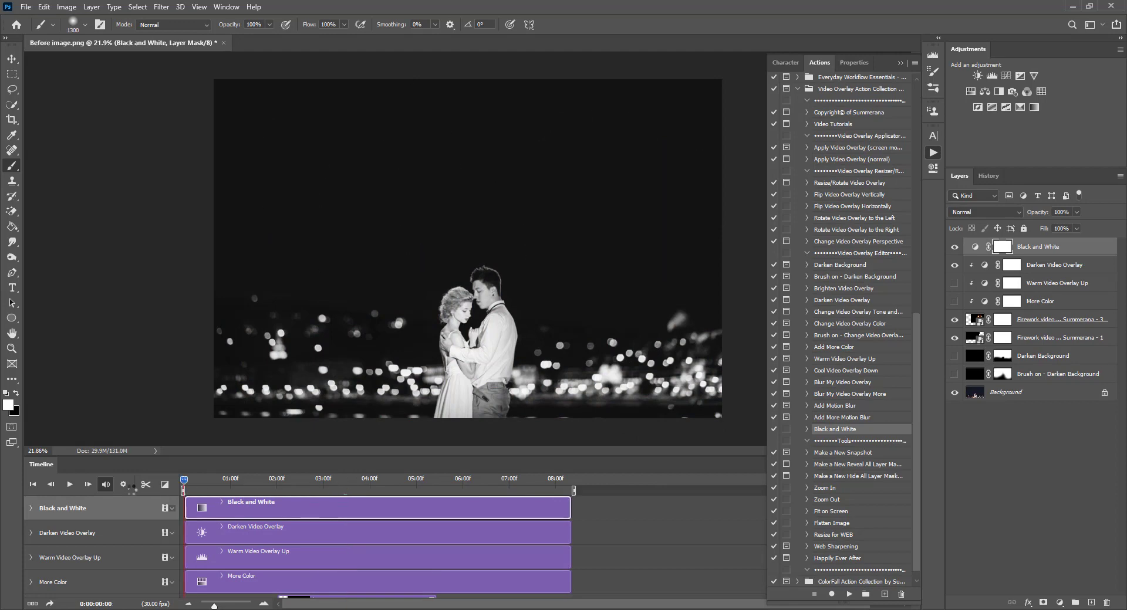
pyautogui.click(71, 485)
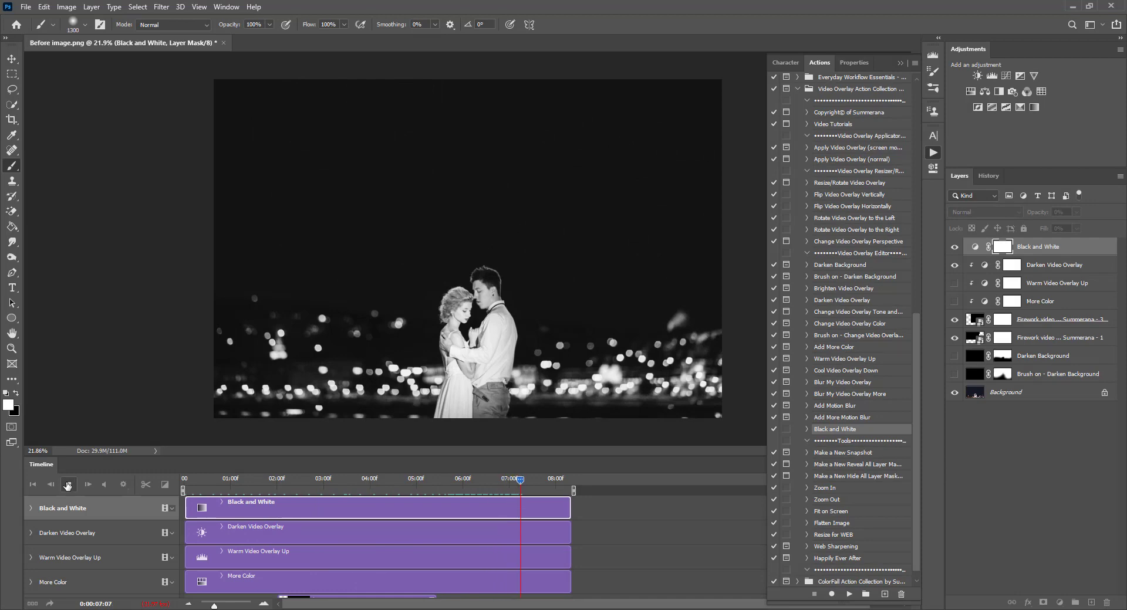
pyautogui.click(68, 485)
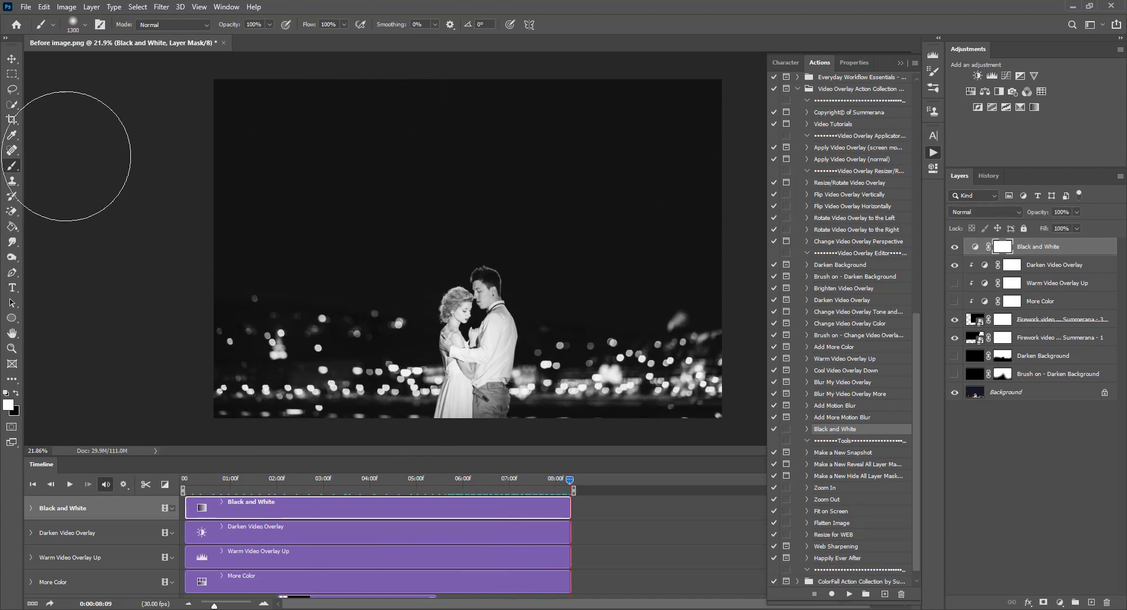
# - Hide the Black and White layer and replay the timeline in colour, returning the playhead to 0:00:00:00
pyautogui.click(11, 59)
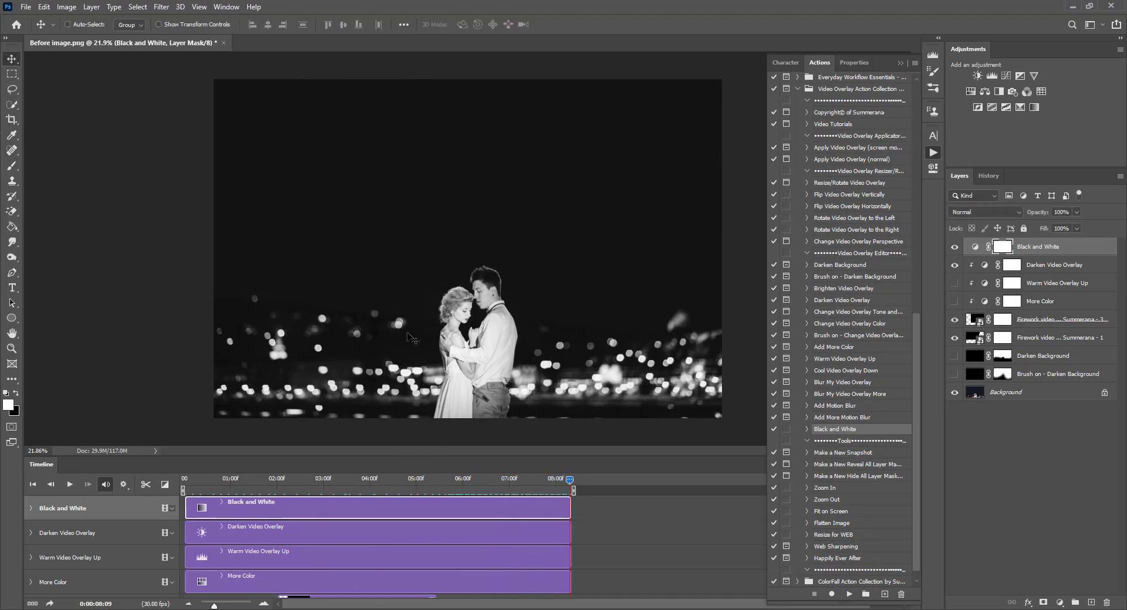
pyautogui.click(952, 248)
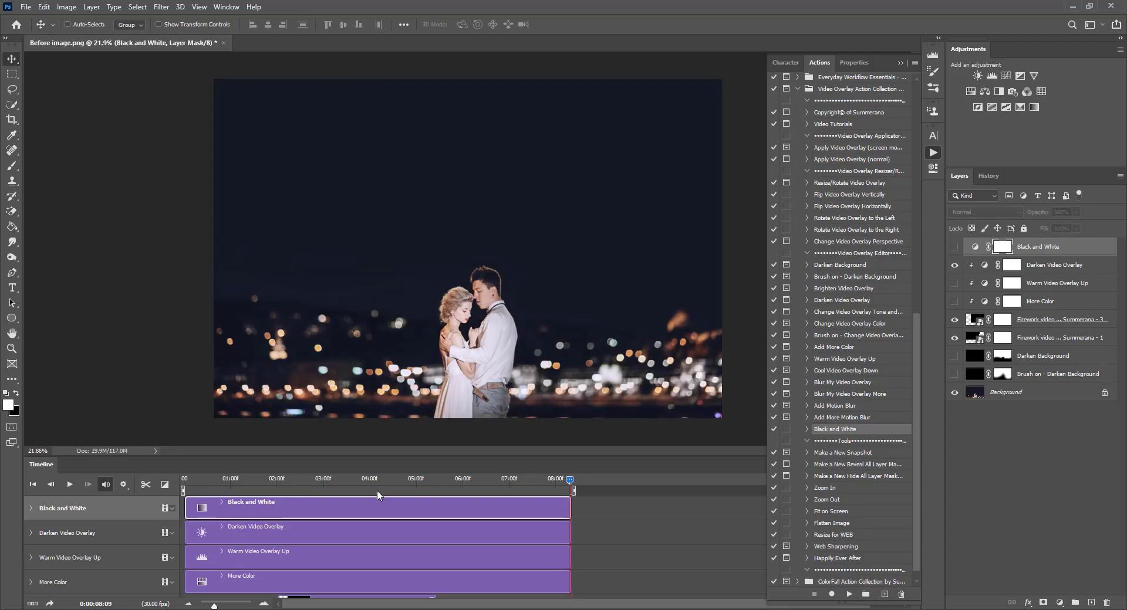
pyautogui.moveTo(571, 483); pyautogui.dragTo(184, 482)
pyautogui.click(69, 484)
pyautogui.moveTo(570, 482); pyautogui.dragTo(187, 517)
pyautogui.click(1033, 338)
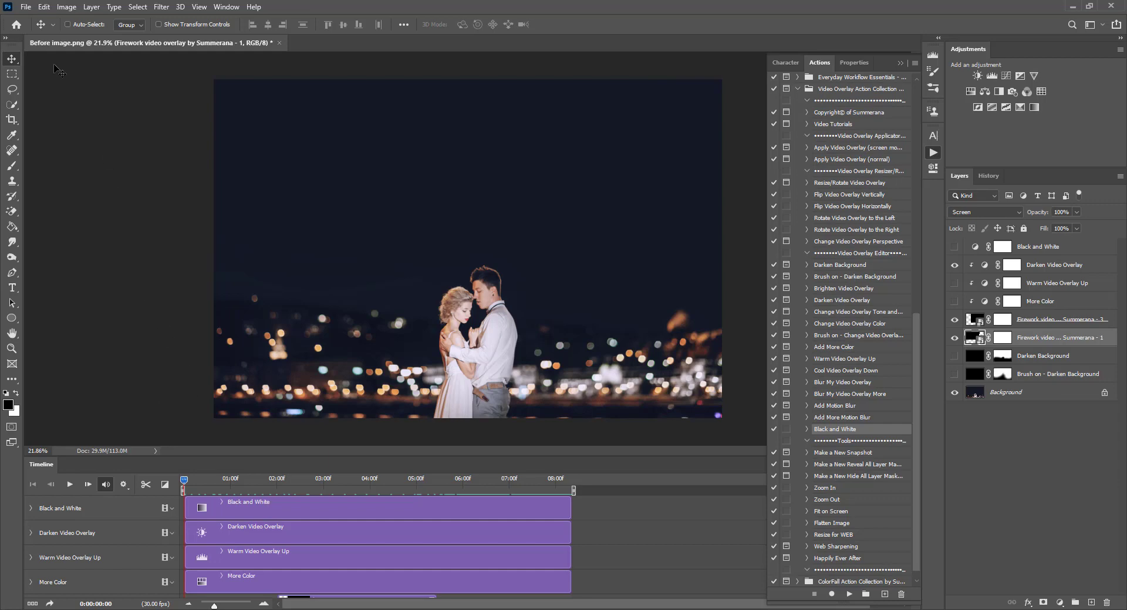
# - Review the Render Video export settings with H.264 format and the High Quality preset, and close the dialog without rendering
pyautogui.click(28, 8)
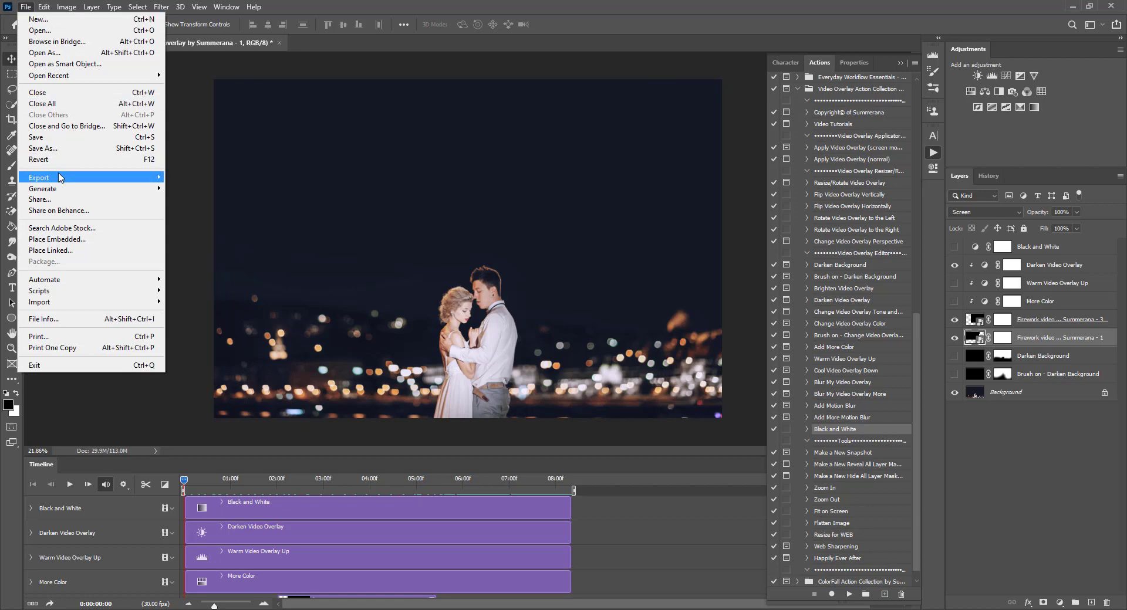
pyautogui.moveTo(60, 177)
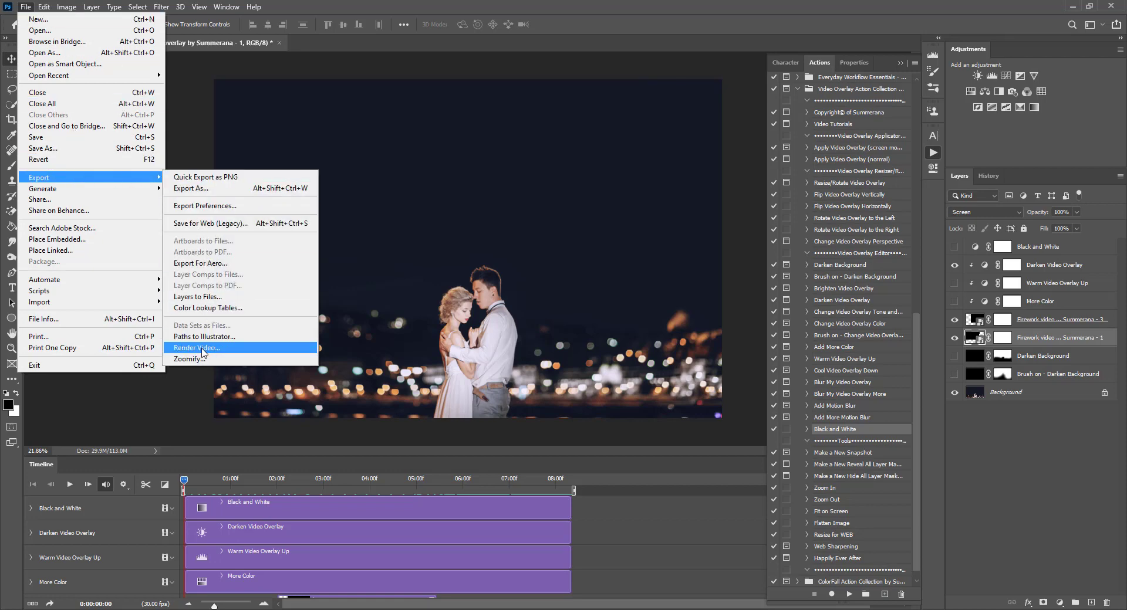
pyautogui.click(227, 350)
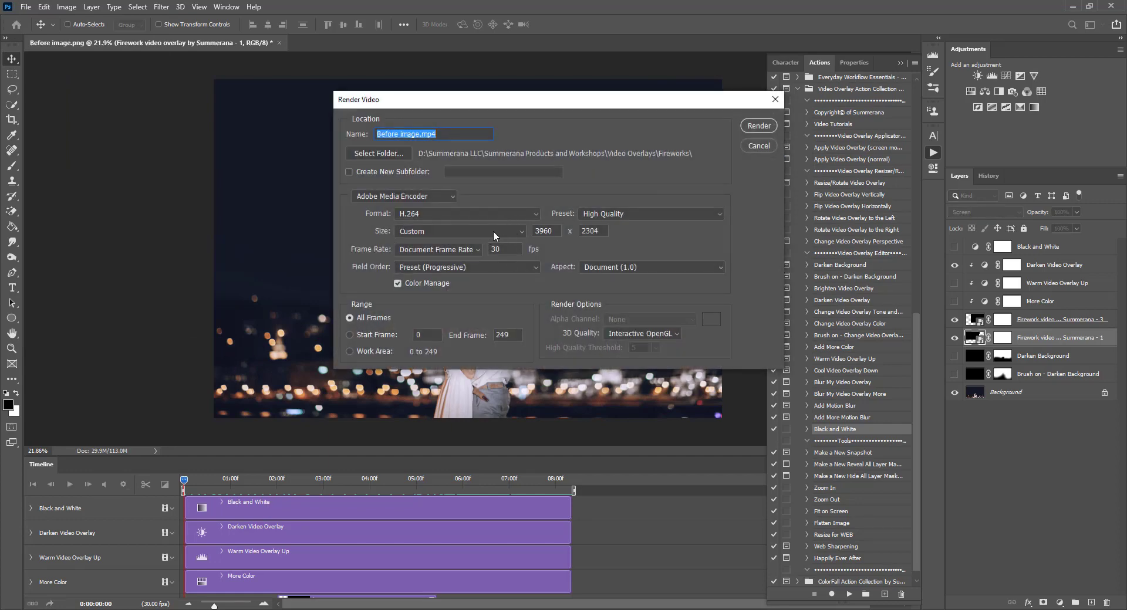
pyautogui.click(579, 218)
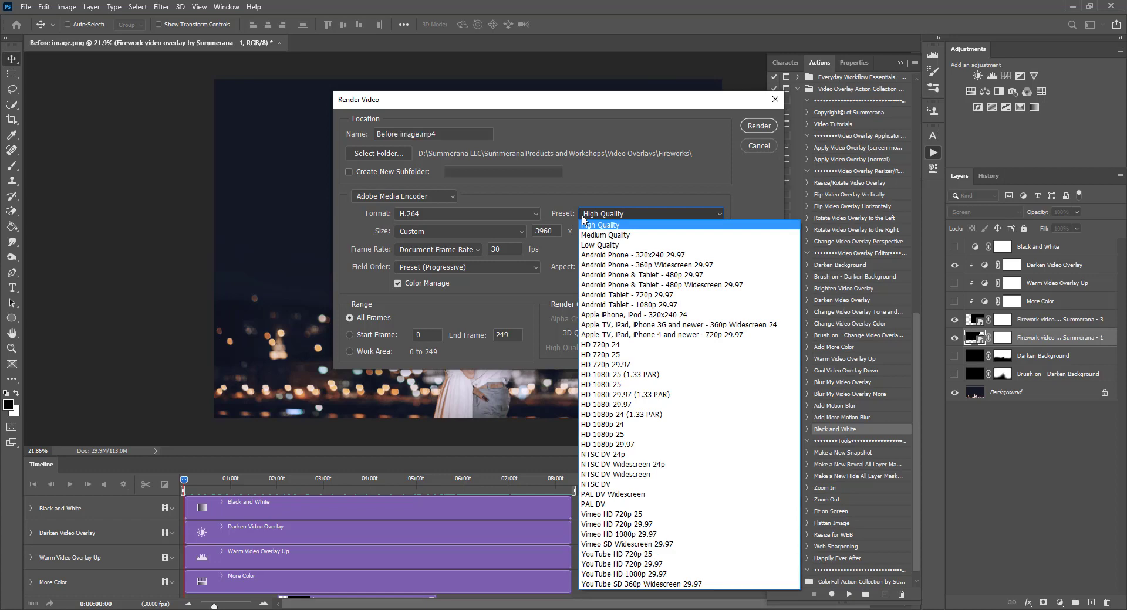
pyautogui.click(581, 215)
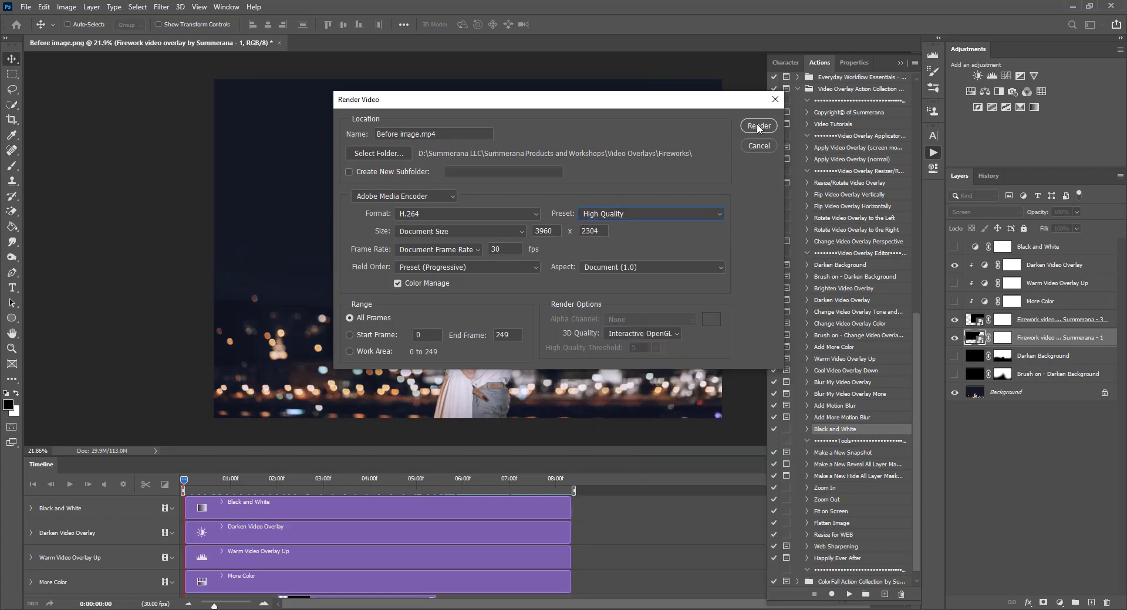
pyautogui.click(752, 149)
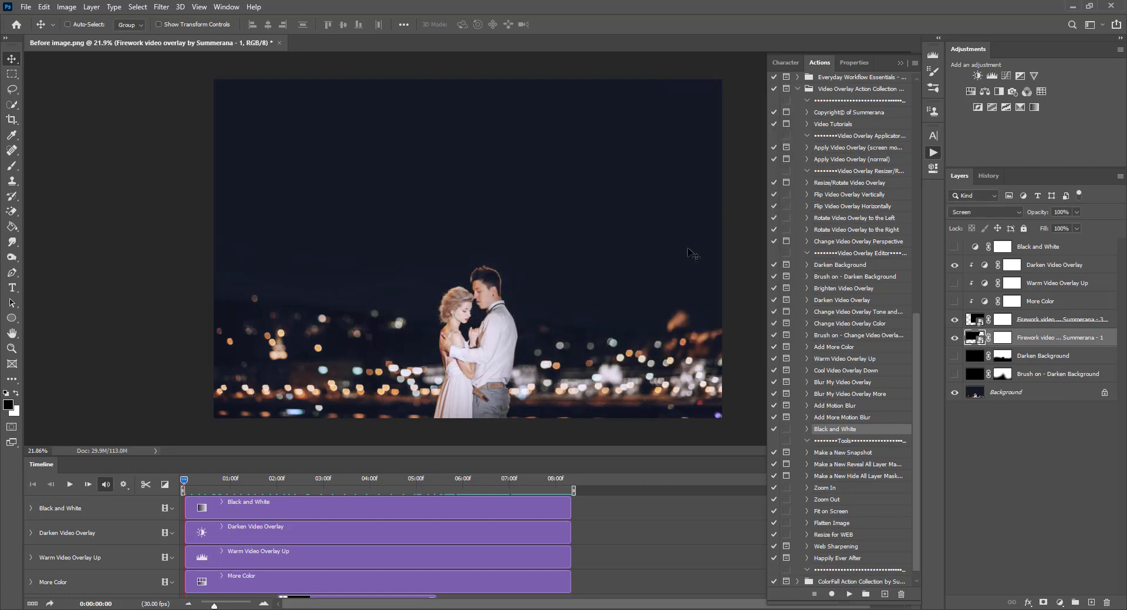